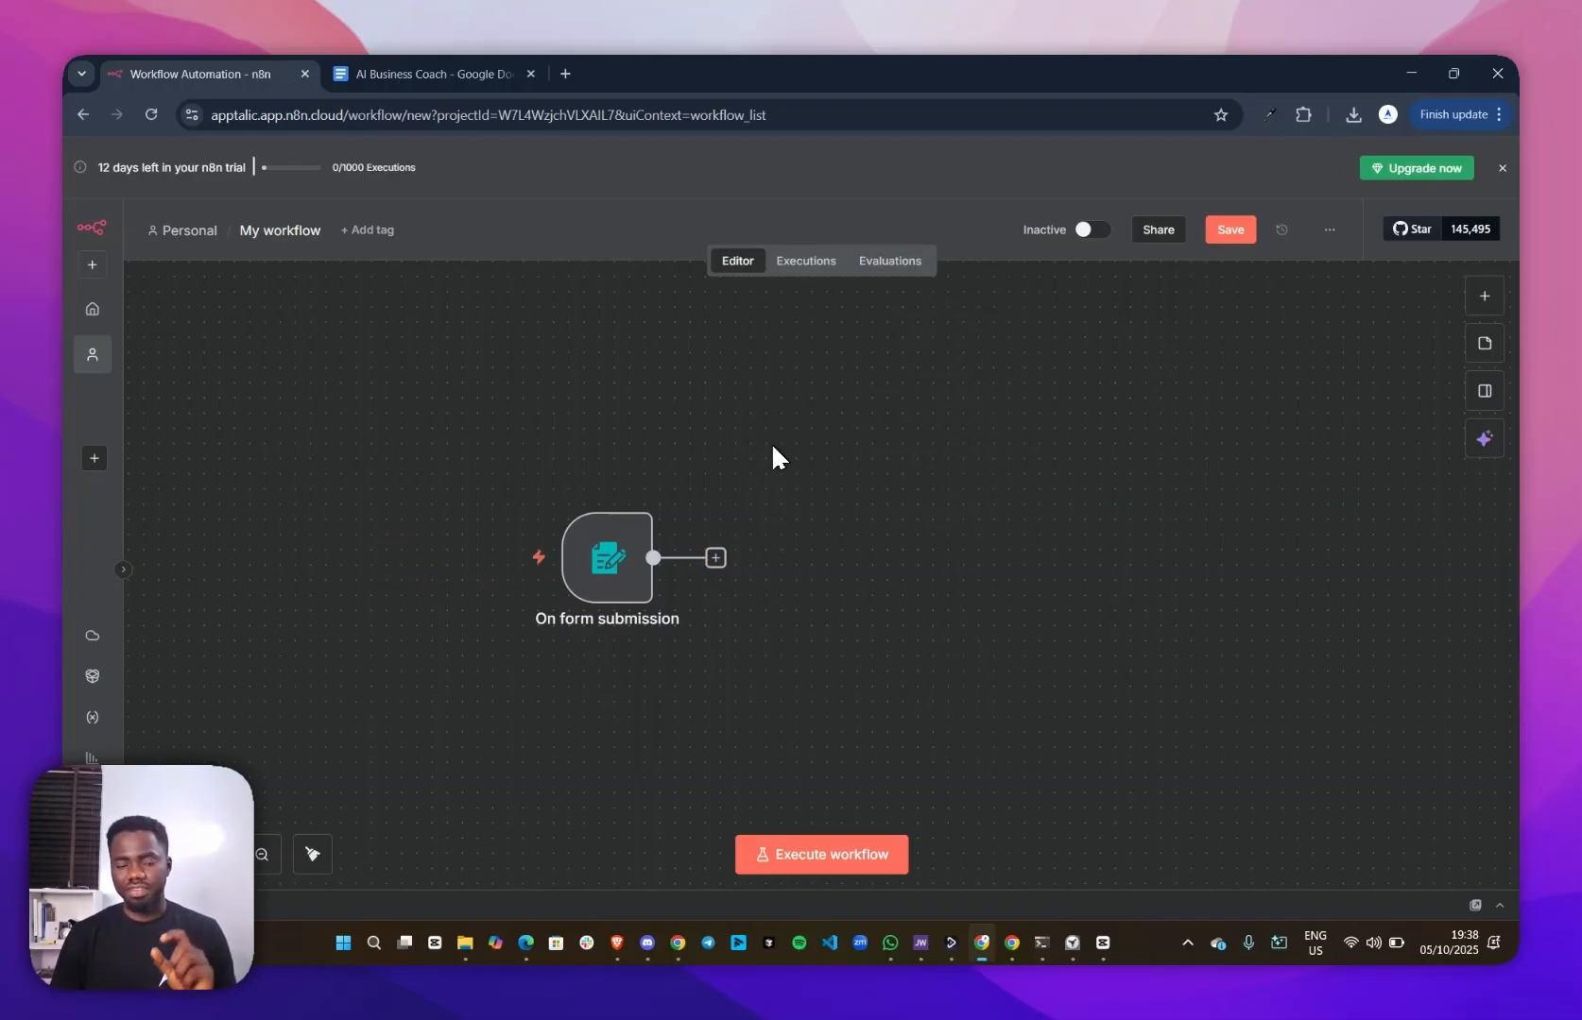
Add an AI Agent node after the On form submission trigger and return to the canvas
click(716, 559)
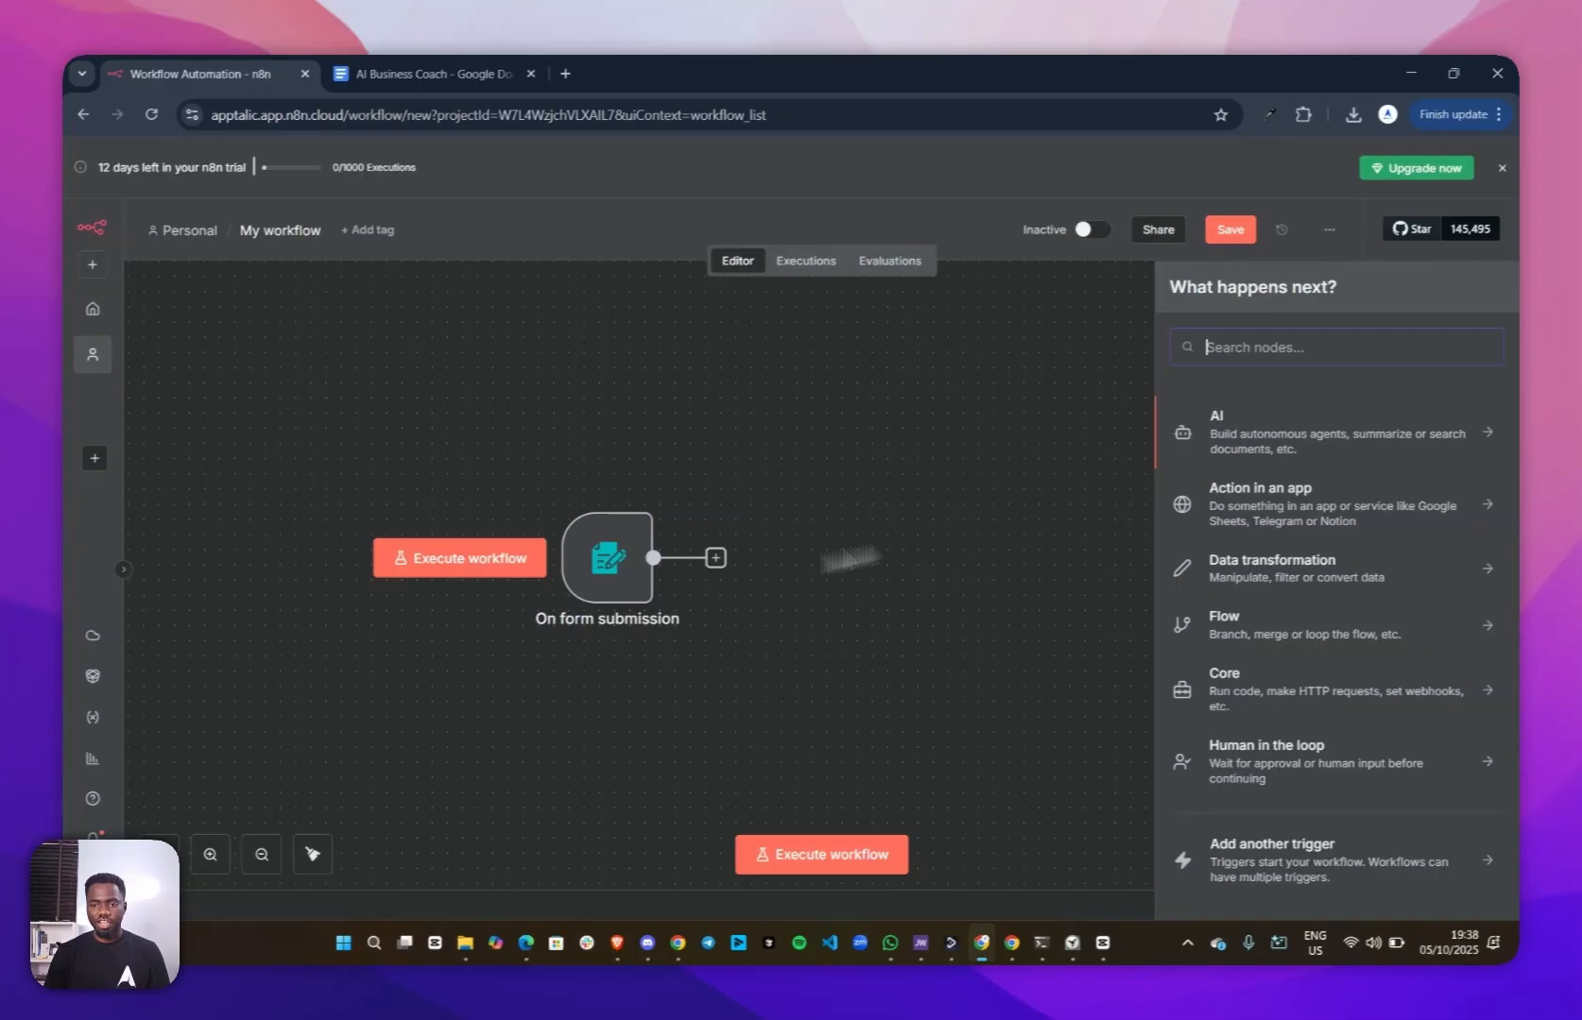
click(1243, 437)
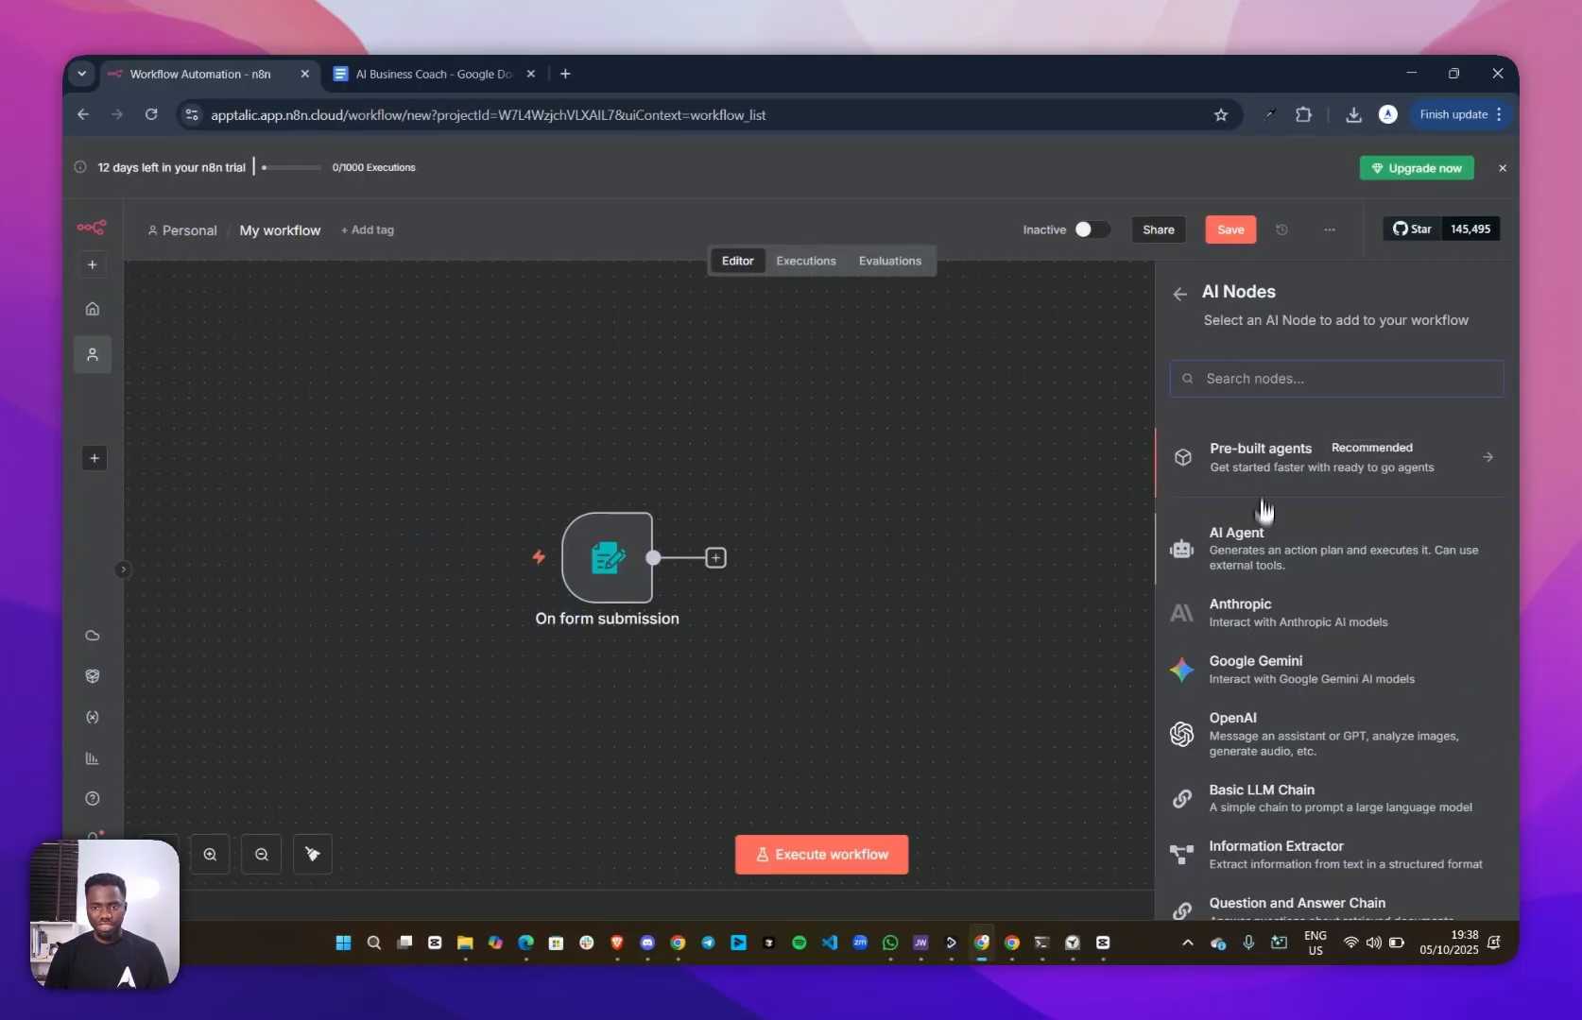
click(1257, 540)
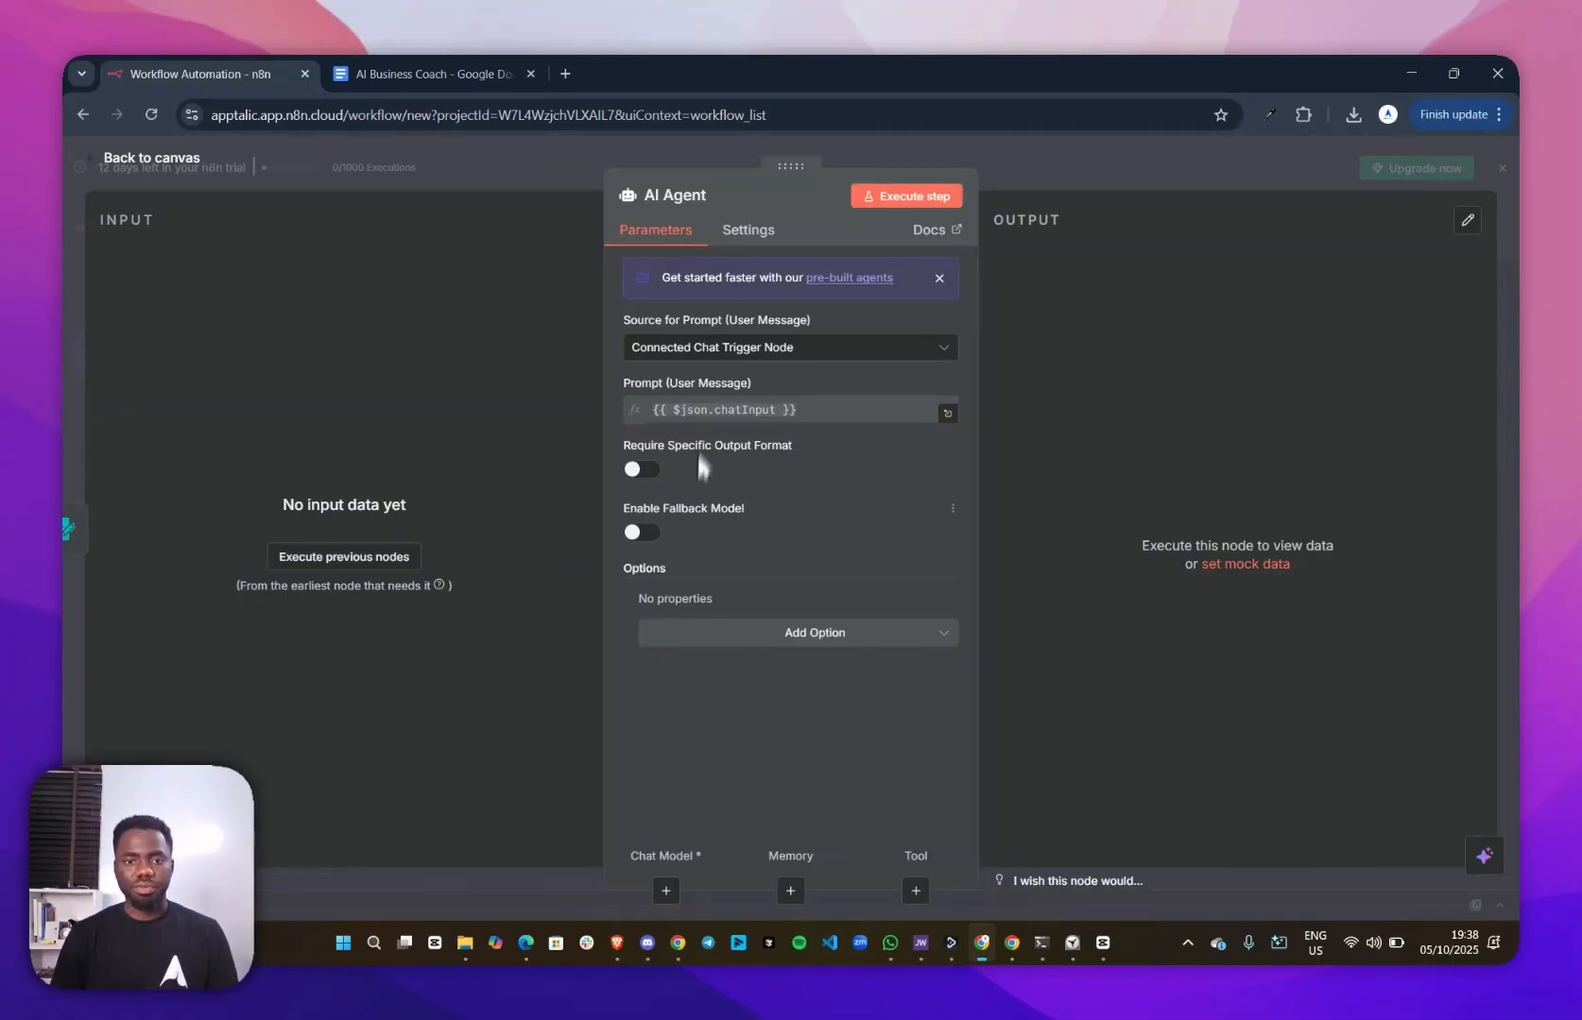
click(1077, 183)
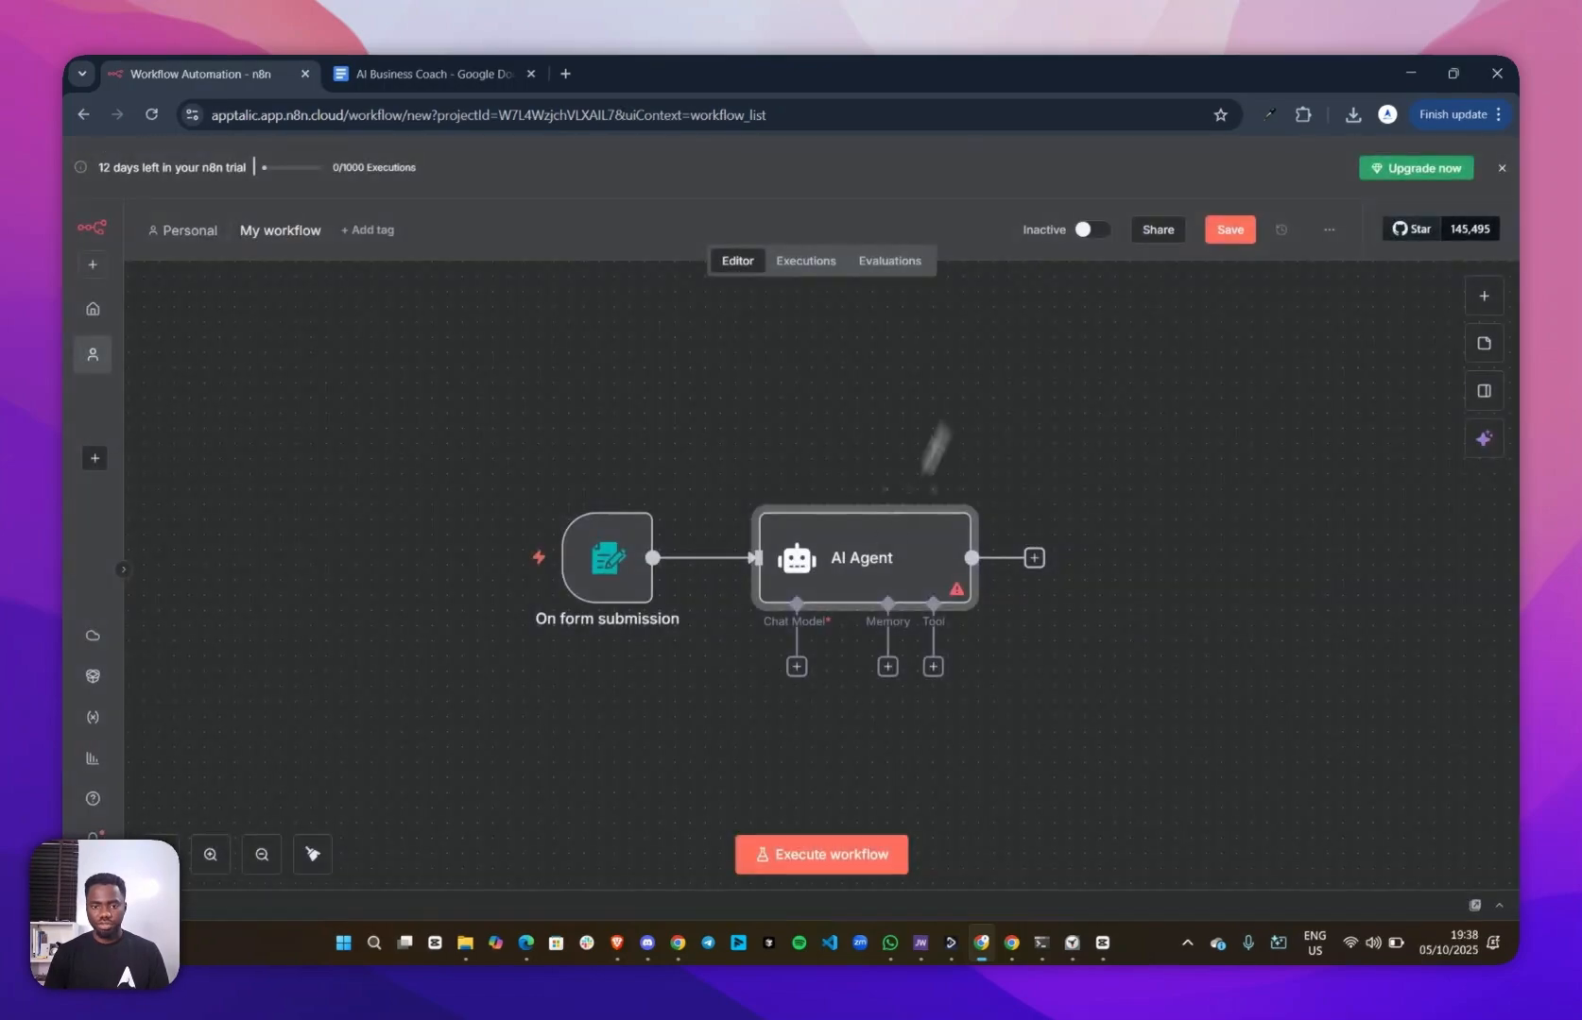
Attach an OpenAI Chat Model to the AI Agent as its chat model, keeping the preset account and model
click(796, 667)
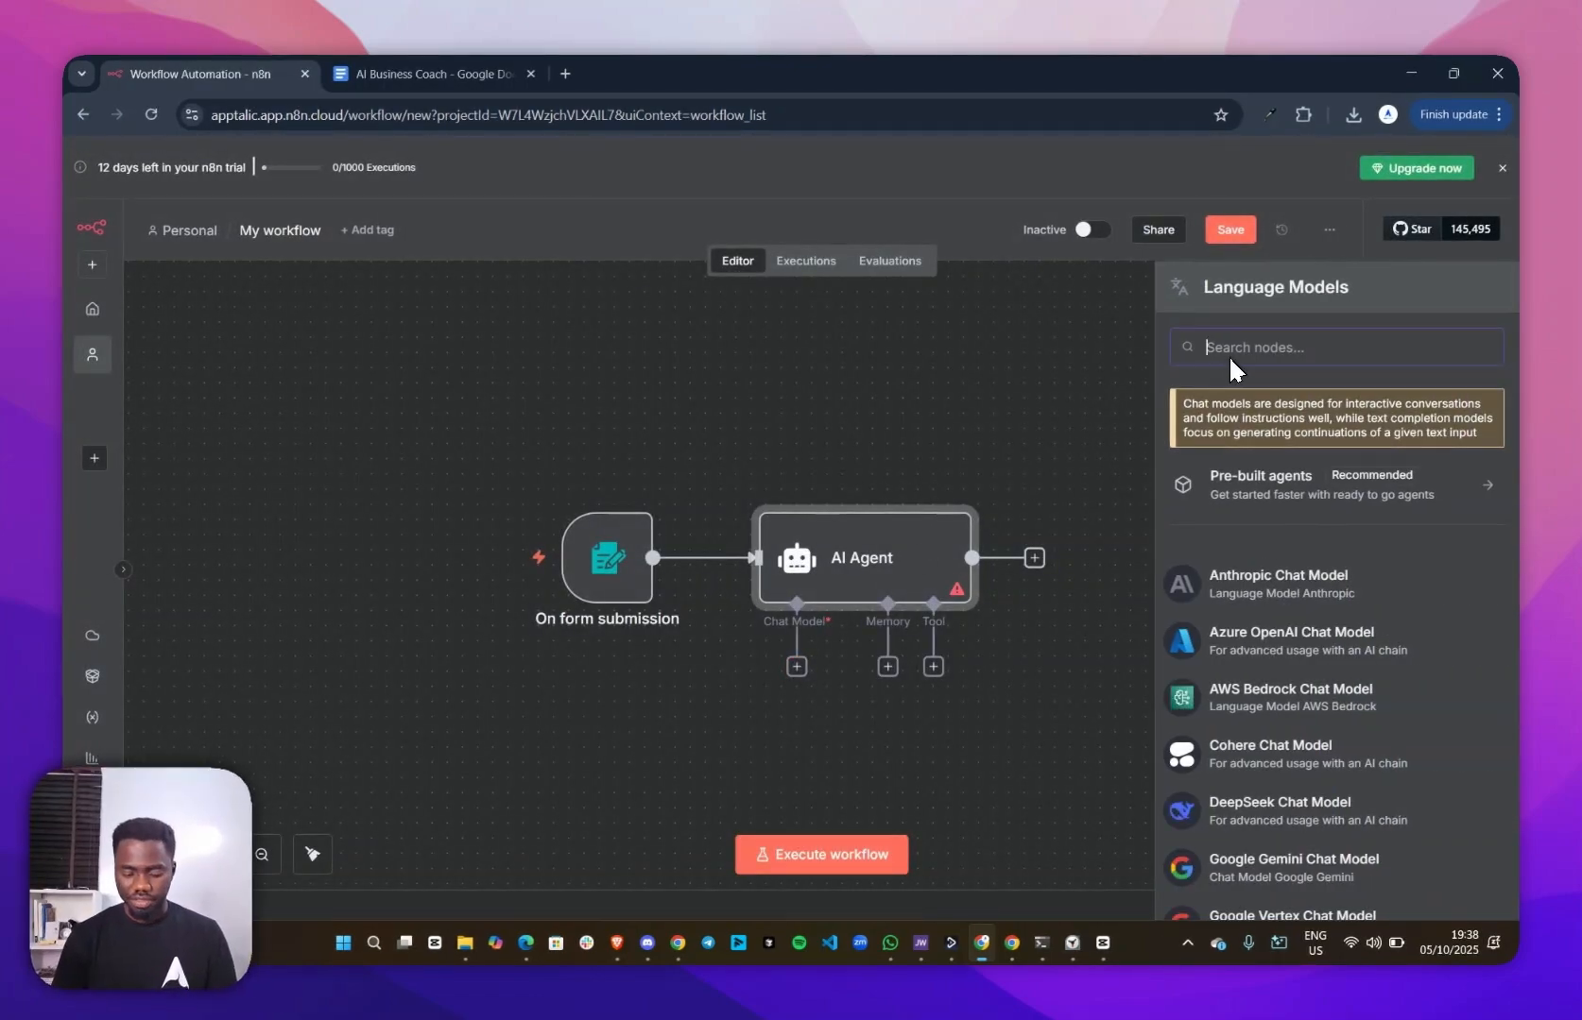
text(open)
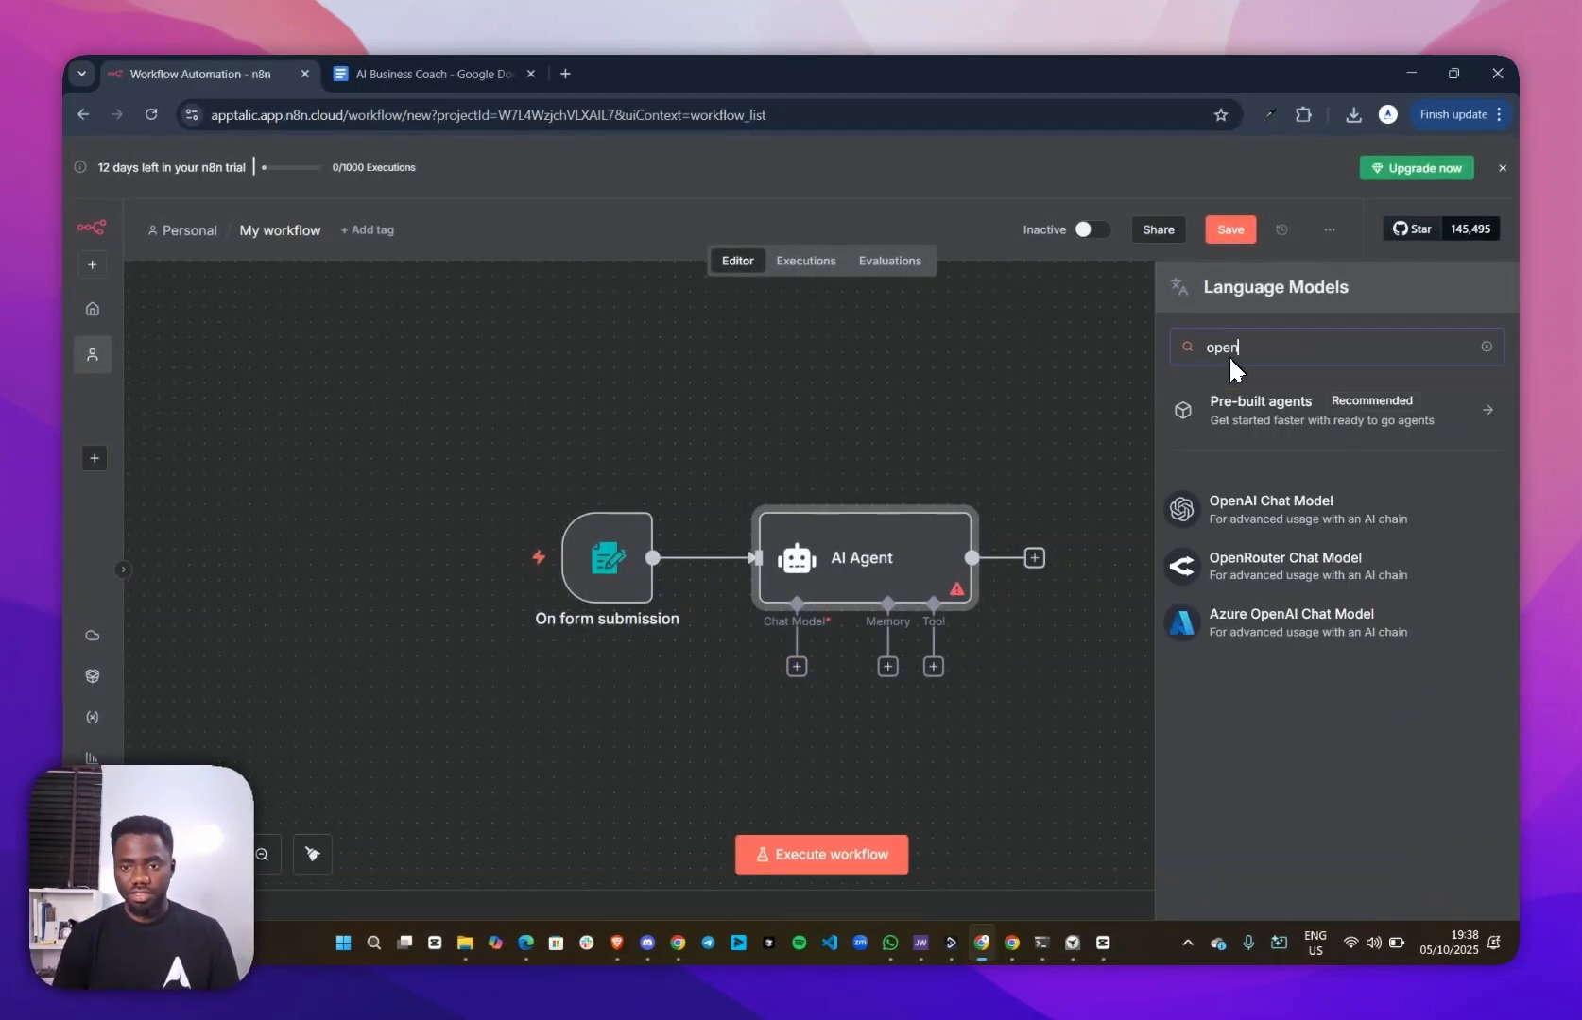
click(1262, 518)
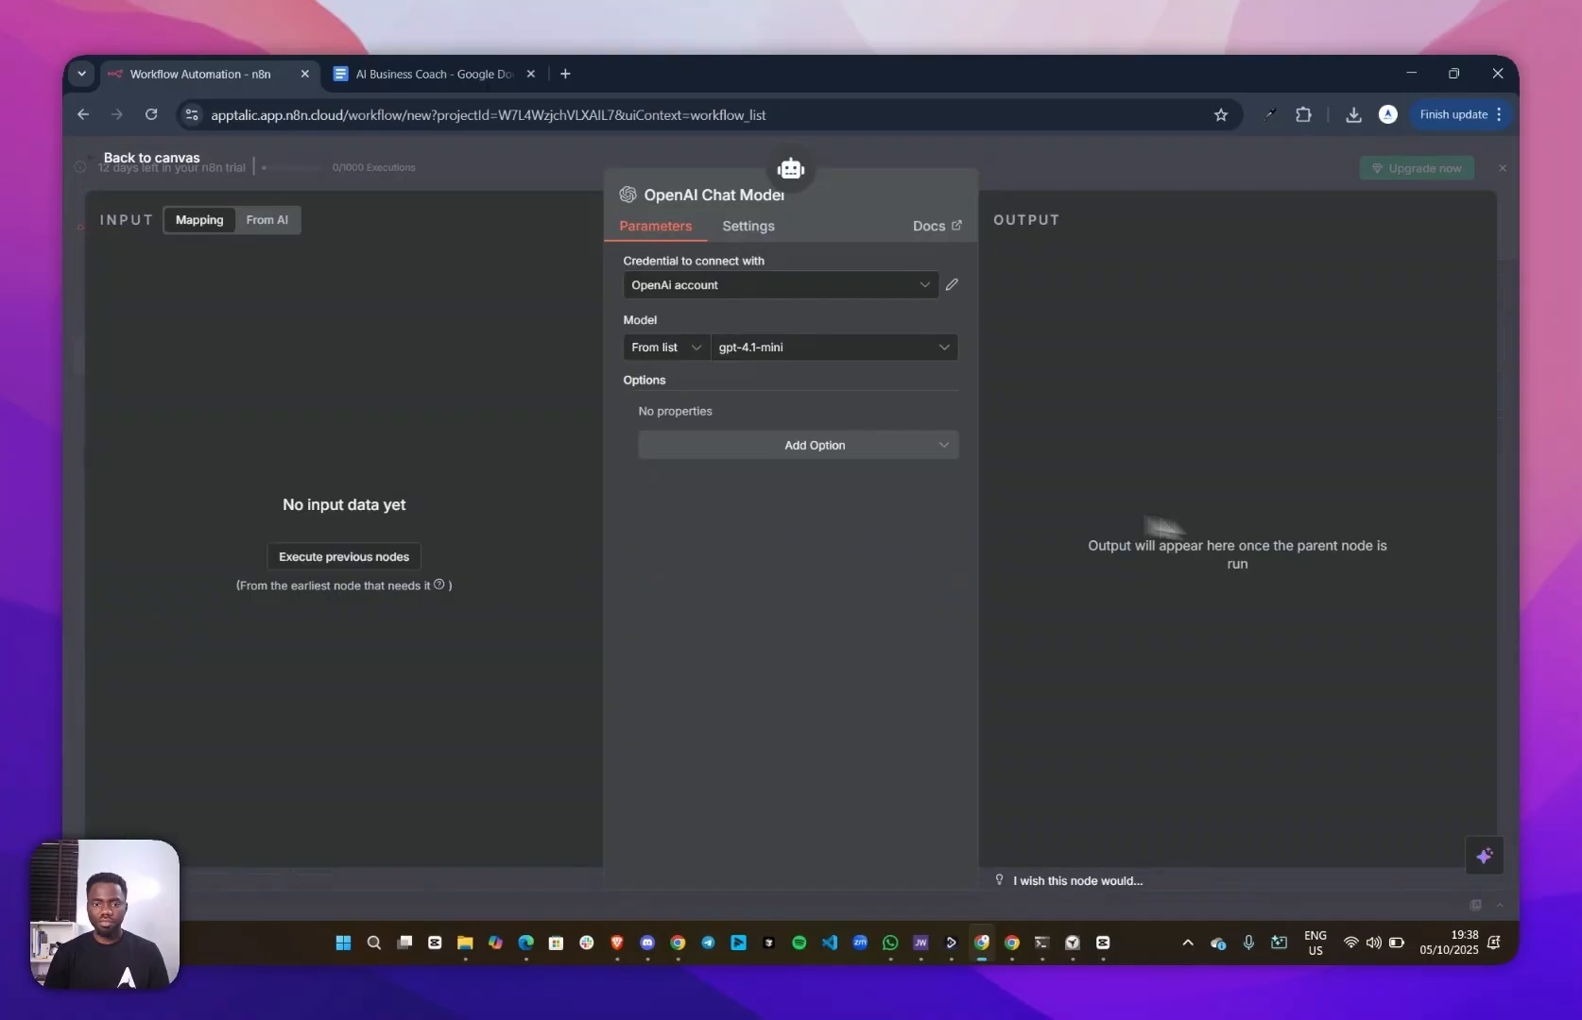
click(1106, 165)
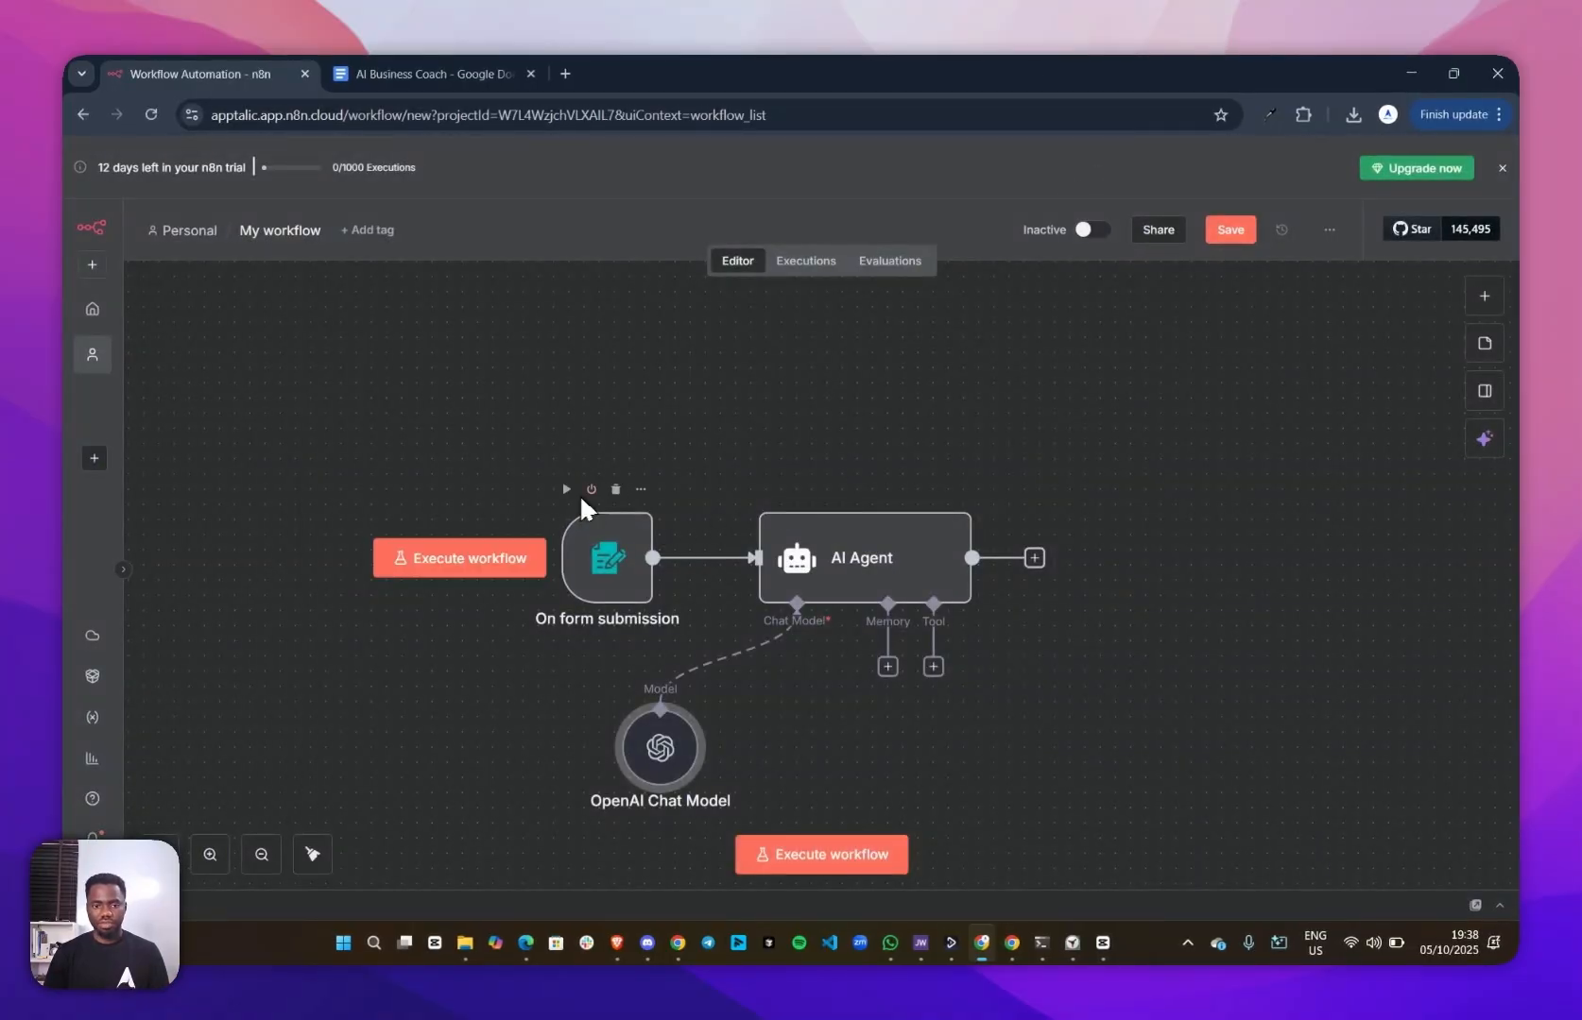
Rearrange the canvas so the form trigger and AI Agent sit farther apart, with the OpenAI Chat Model directly beneath the agent
drag(616, 557, 470, 553)
drag(898, 572, 728, 494)
drag(660, 761, 631, 688)
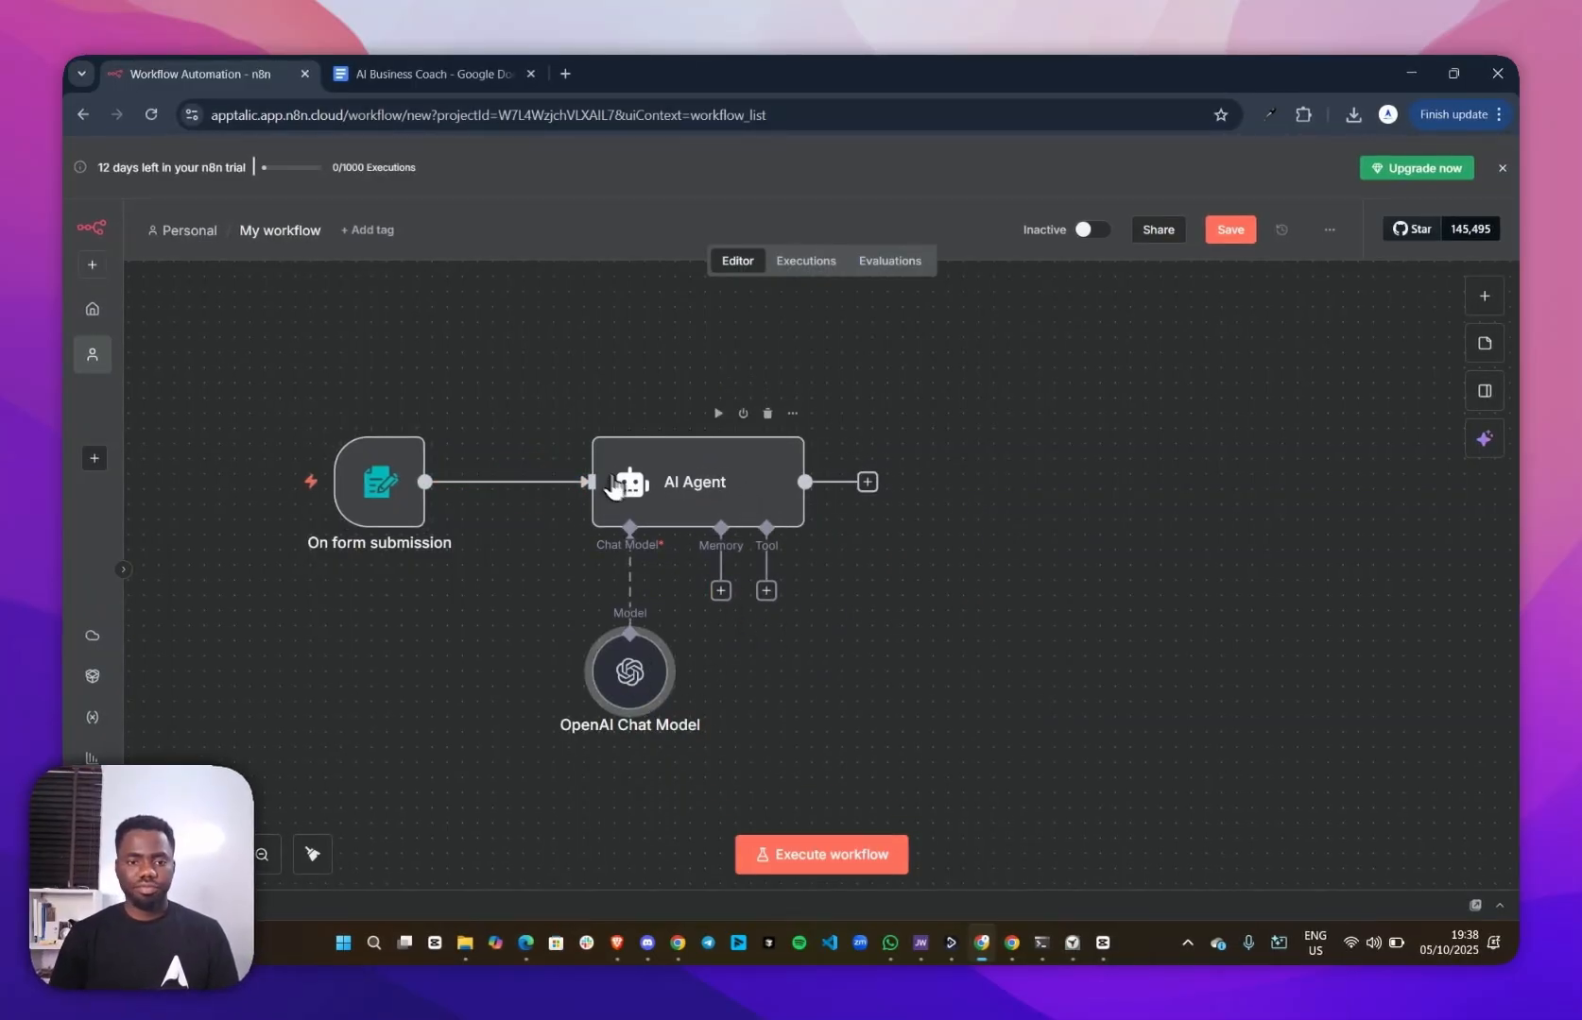
Execute the workflow from the form trigger and attach "Pitch Deck for Internda.pdf" to the test form's pitch deck upload
mouse_move(378, 494)
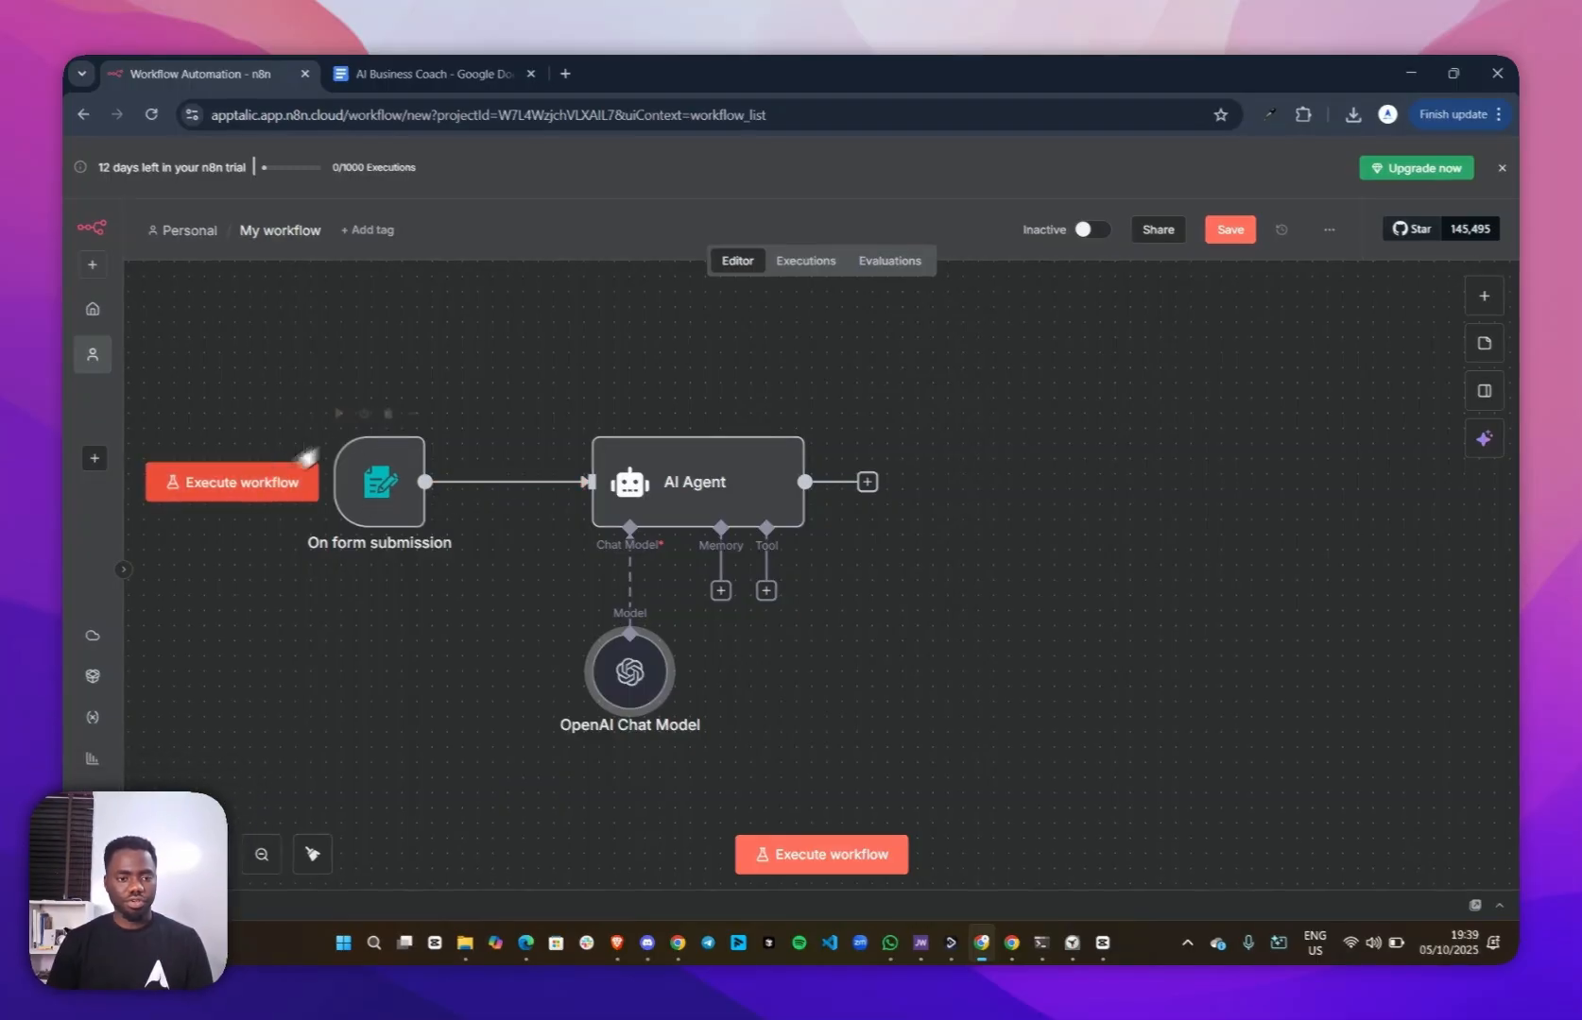
click(248, 488)
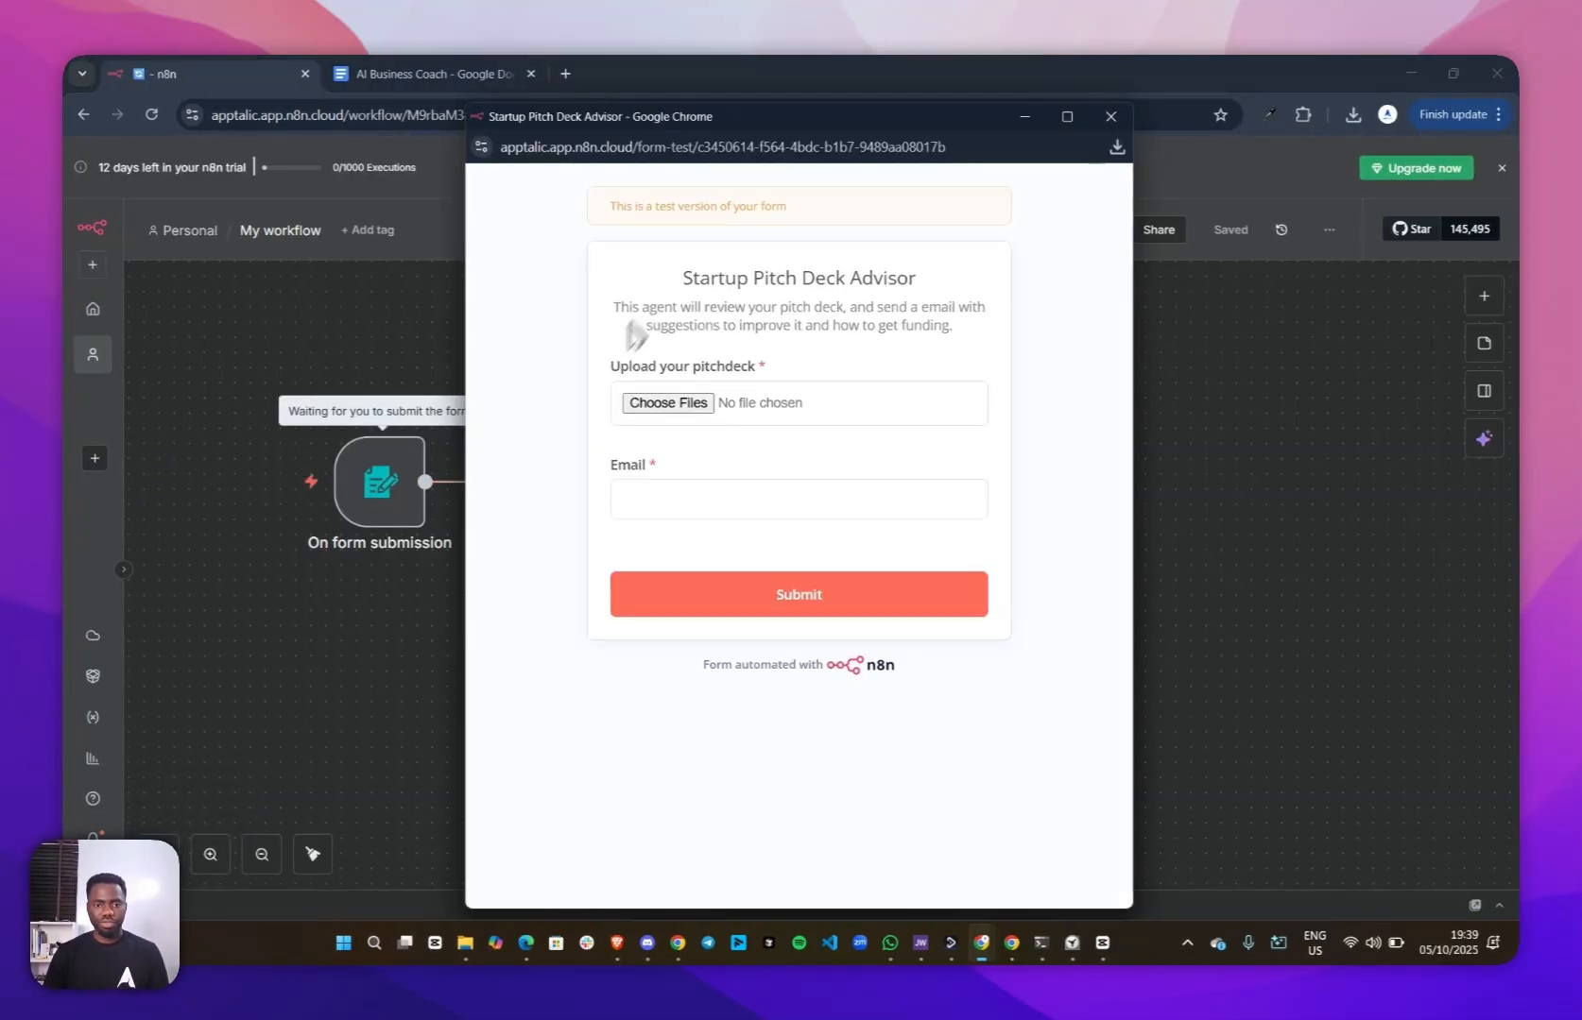
click(693, 404)
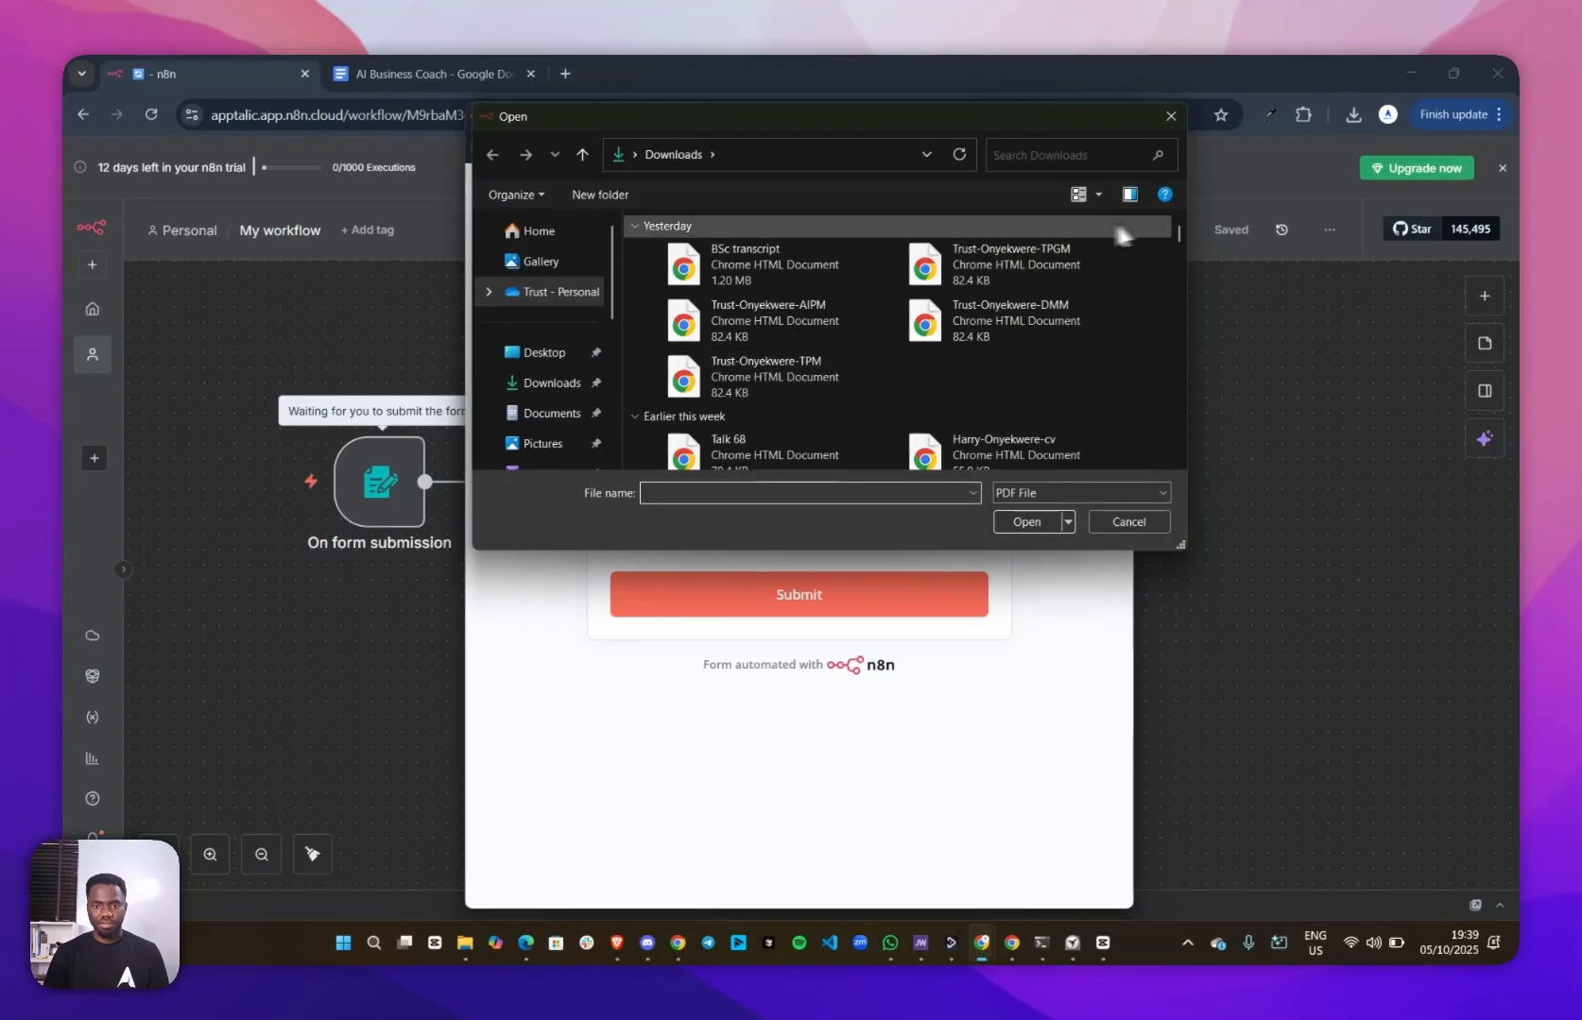
click(850, 492)
text(ppitch)
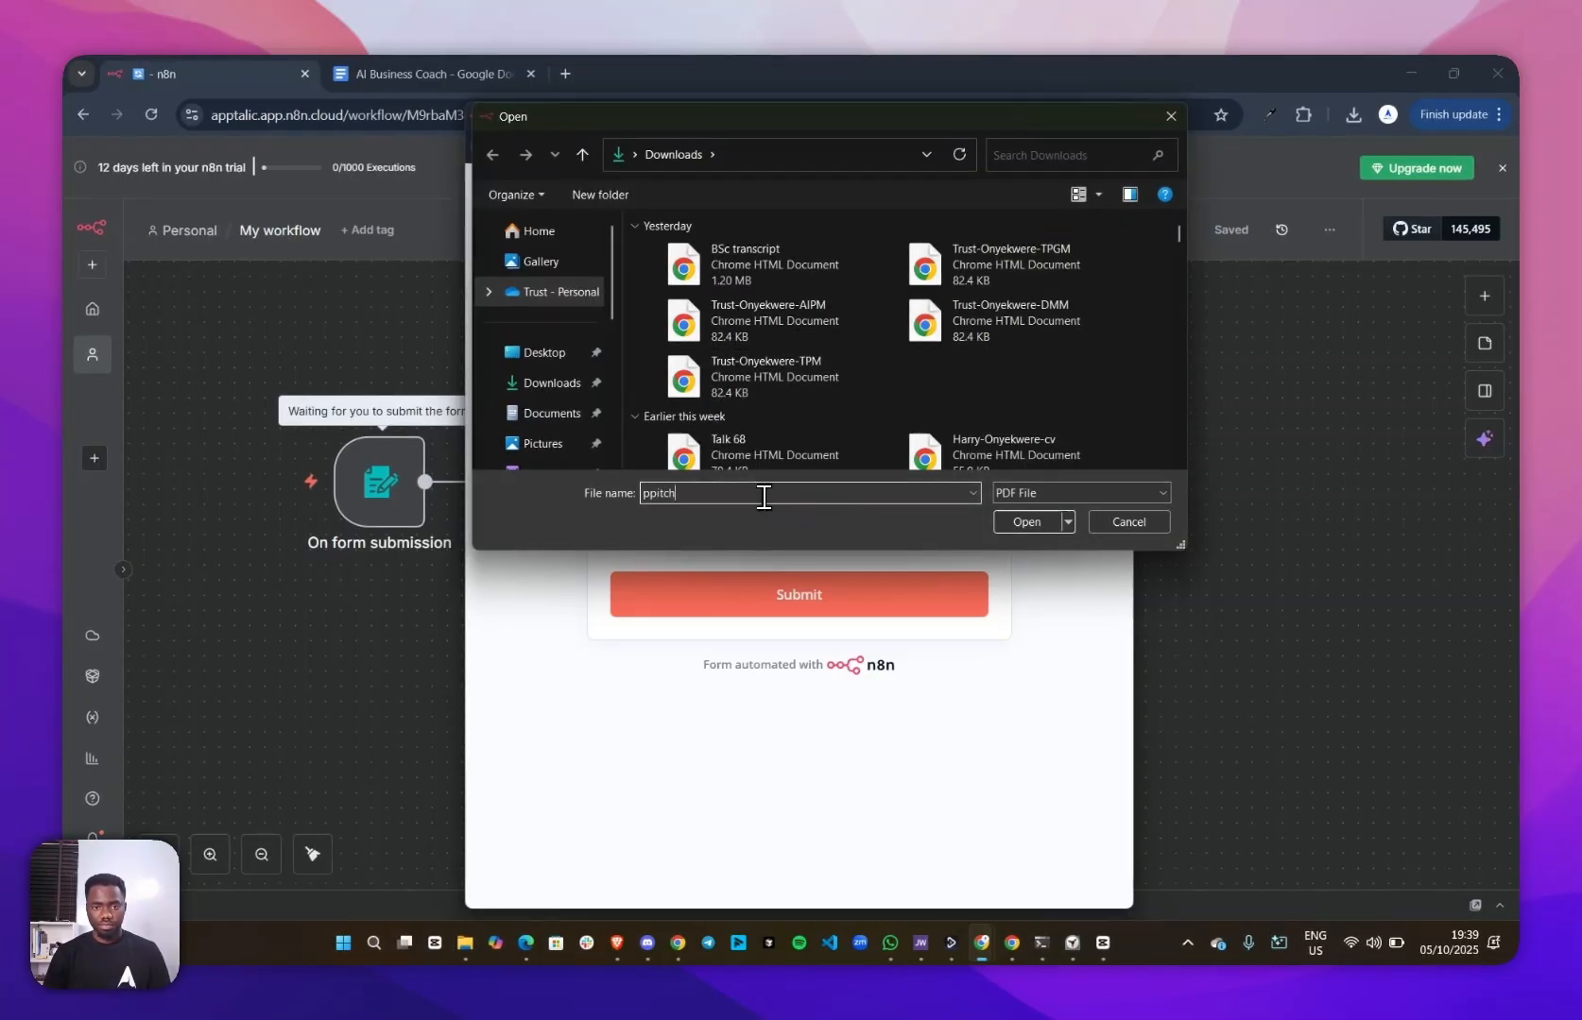
key(BackSpace)
text(itch)
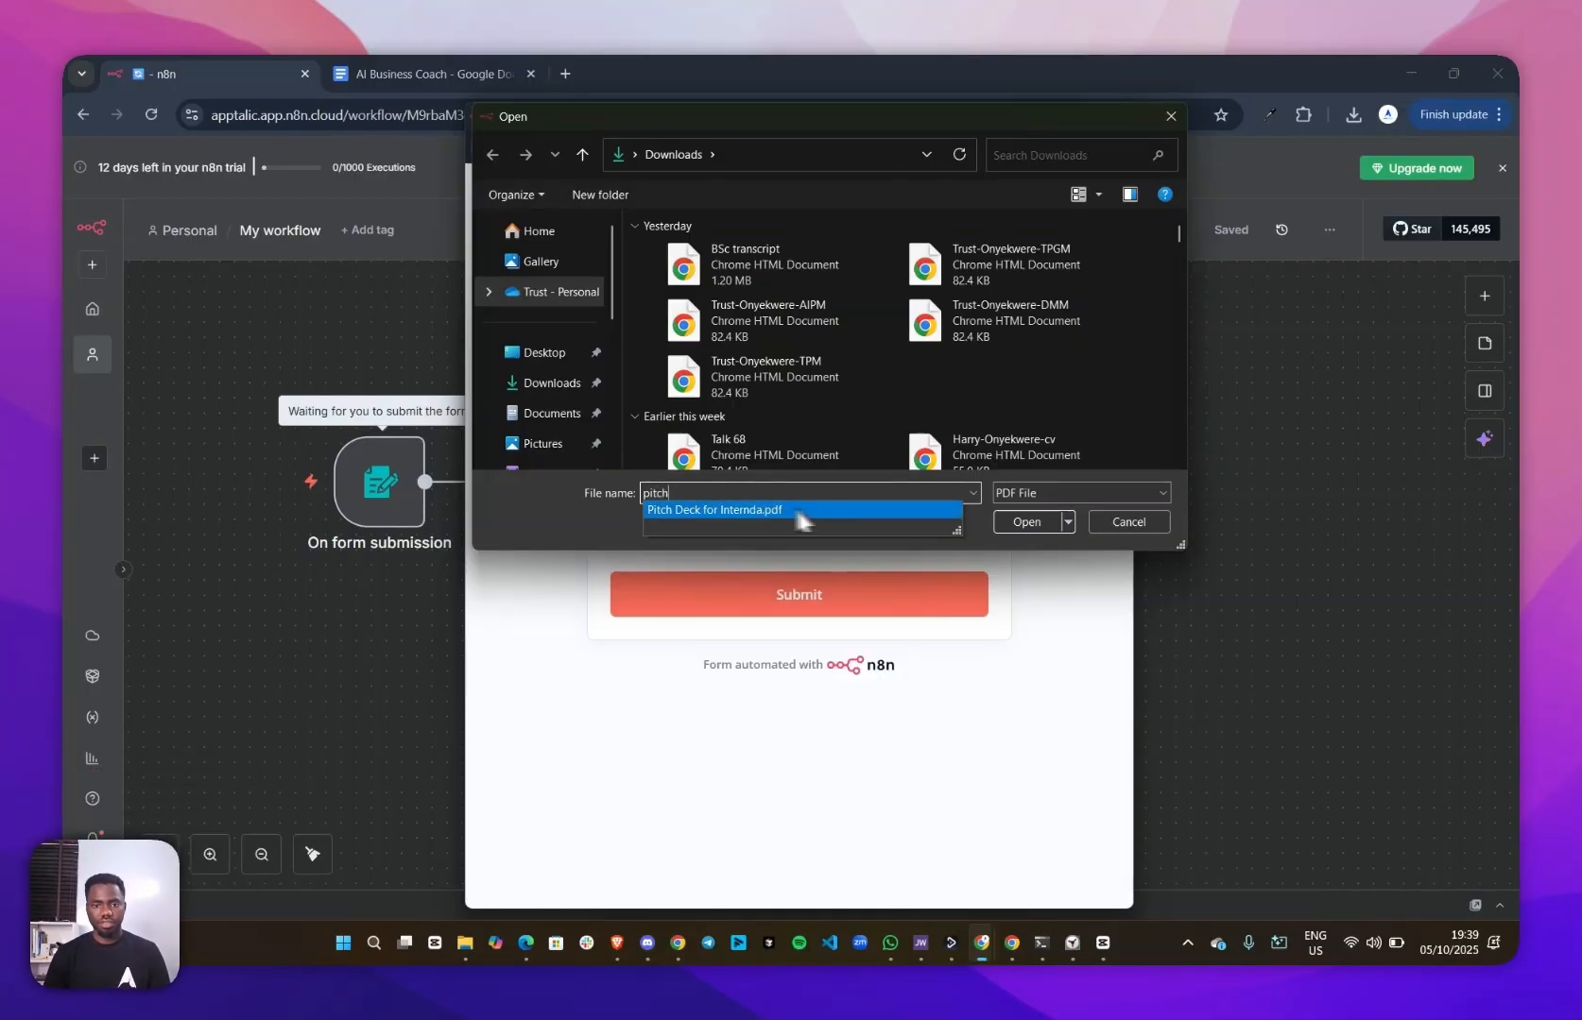
click(799, 510)
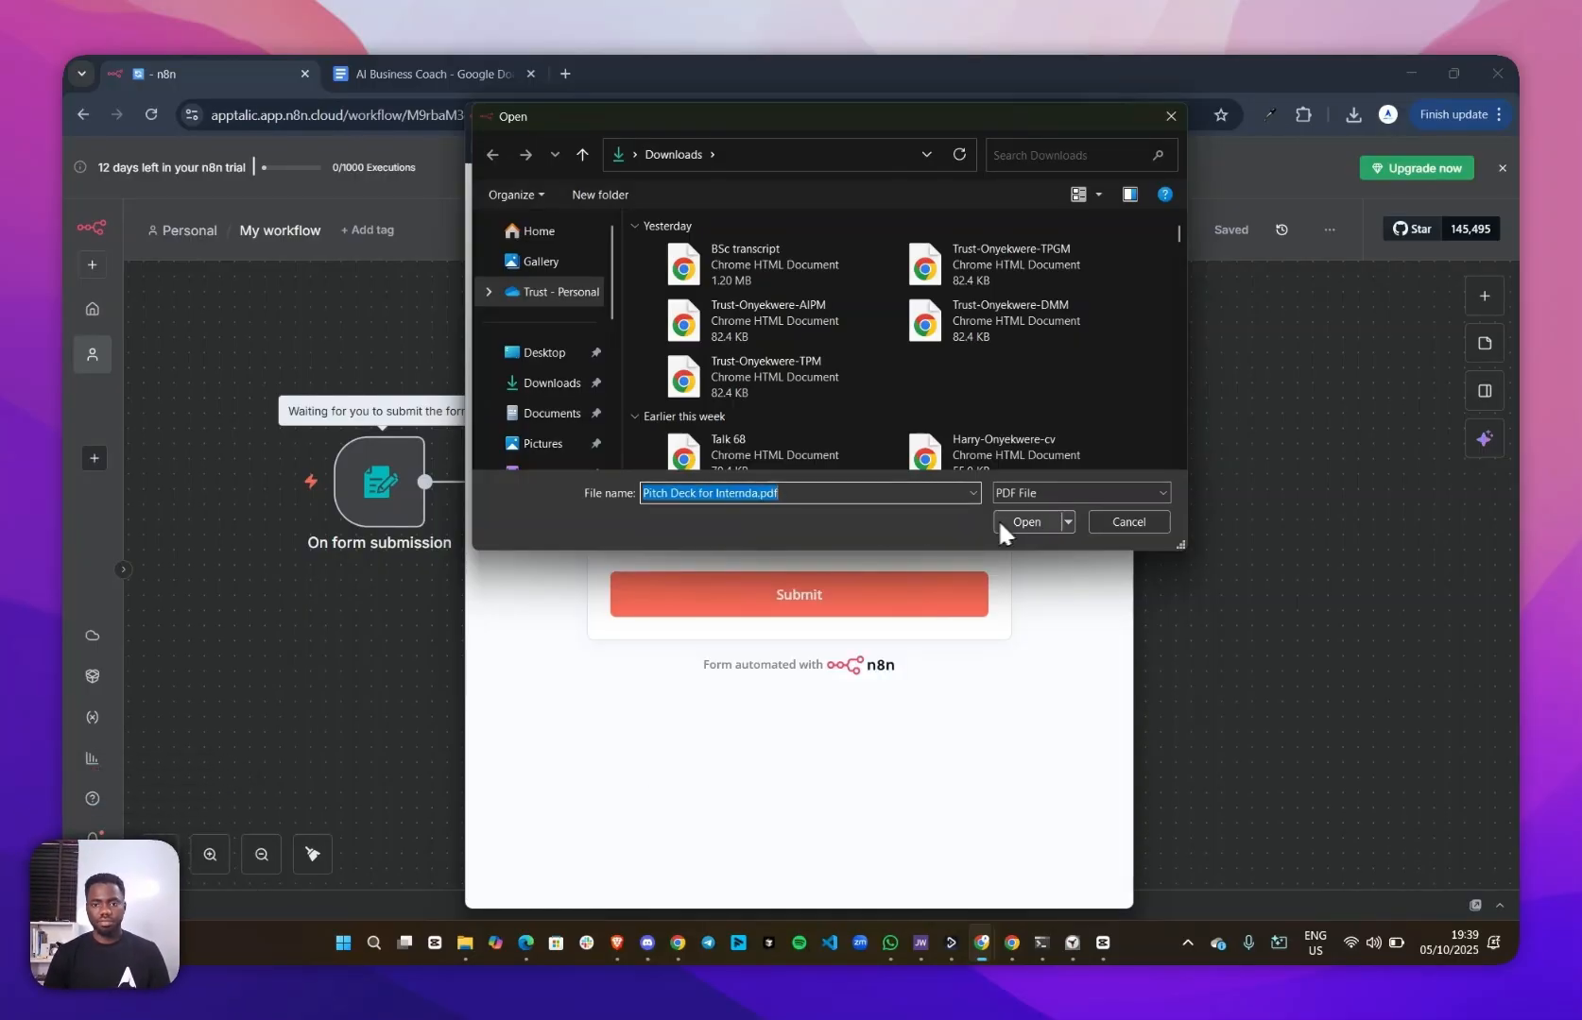
click(1020, 521)
Fill in the test form's email address, submit the form and close its window
click(674, 503)
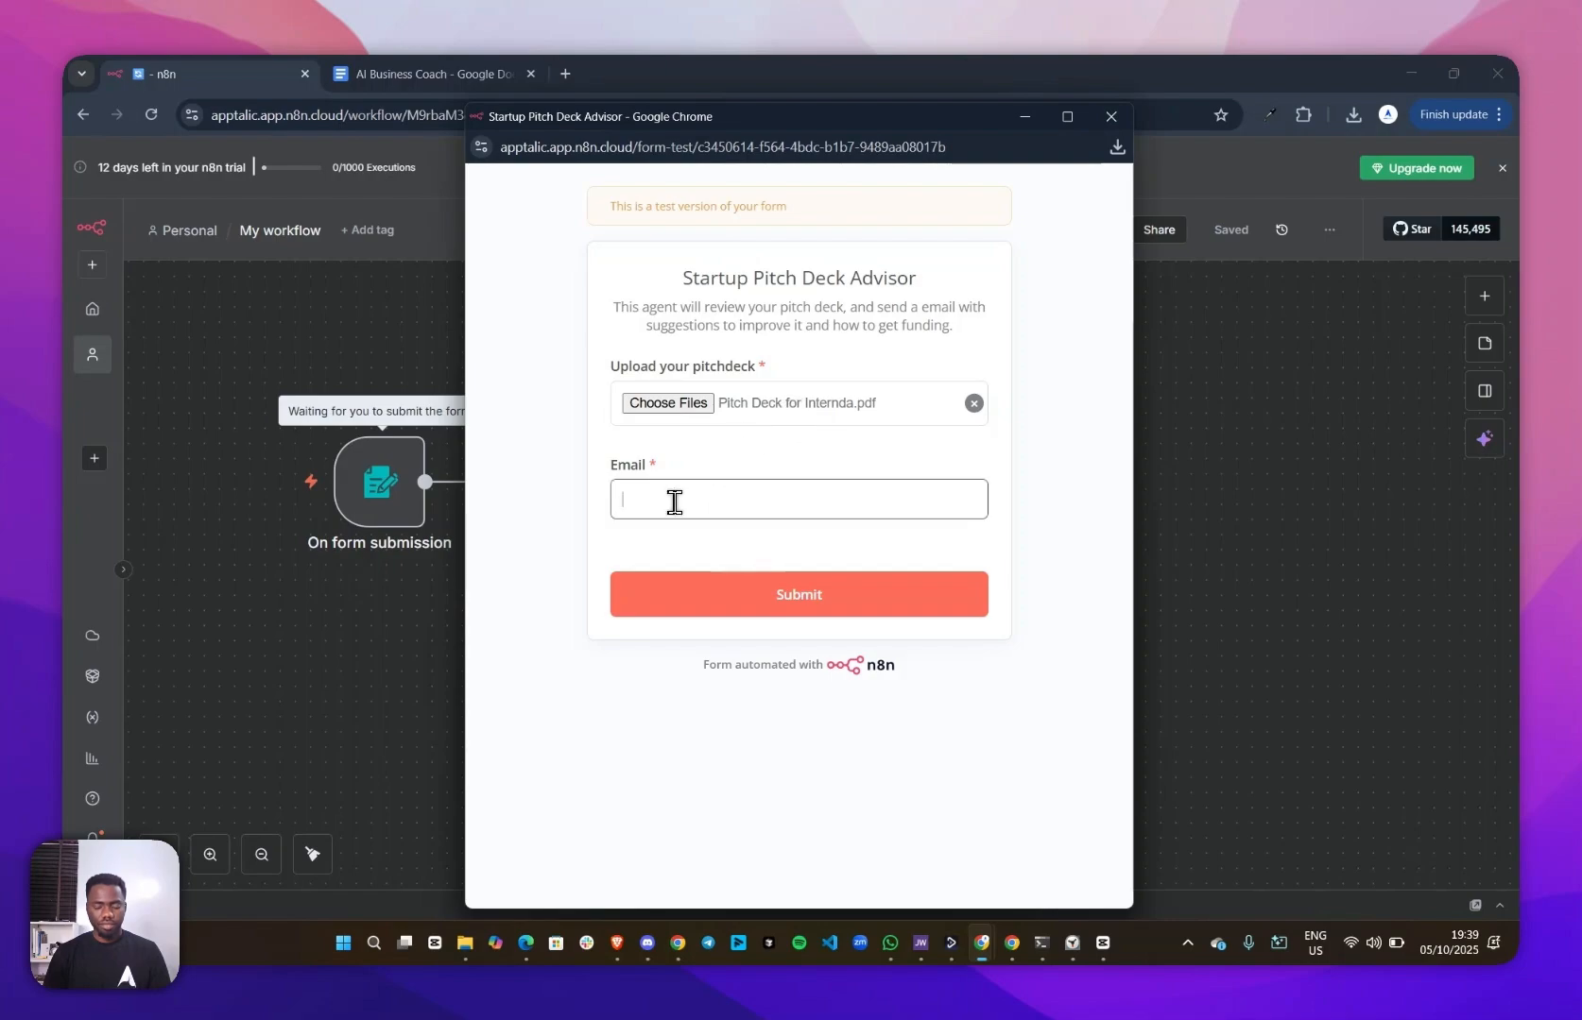
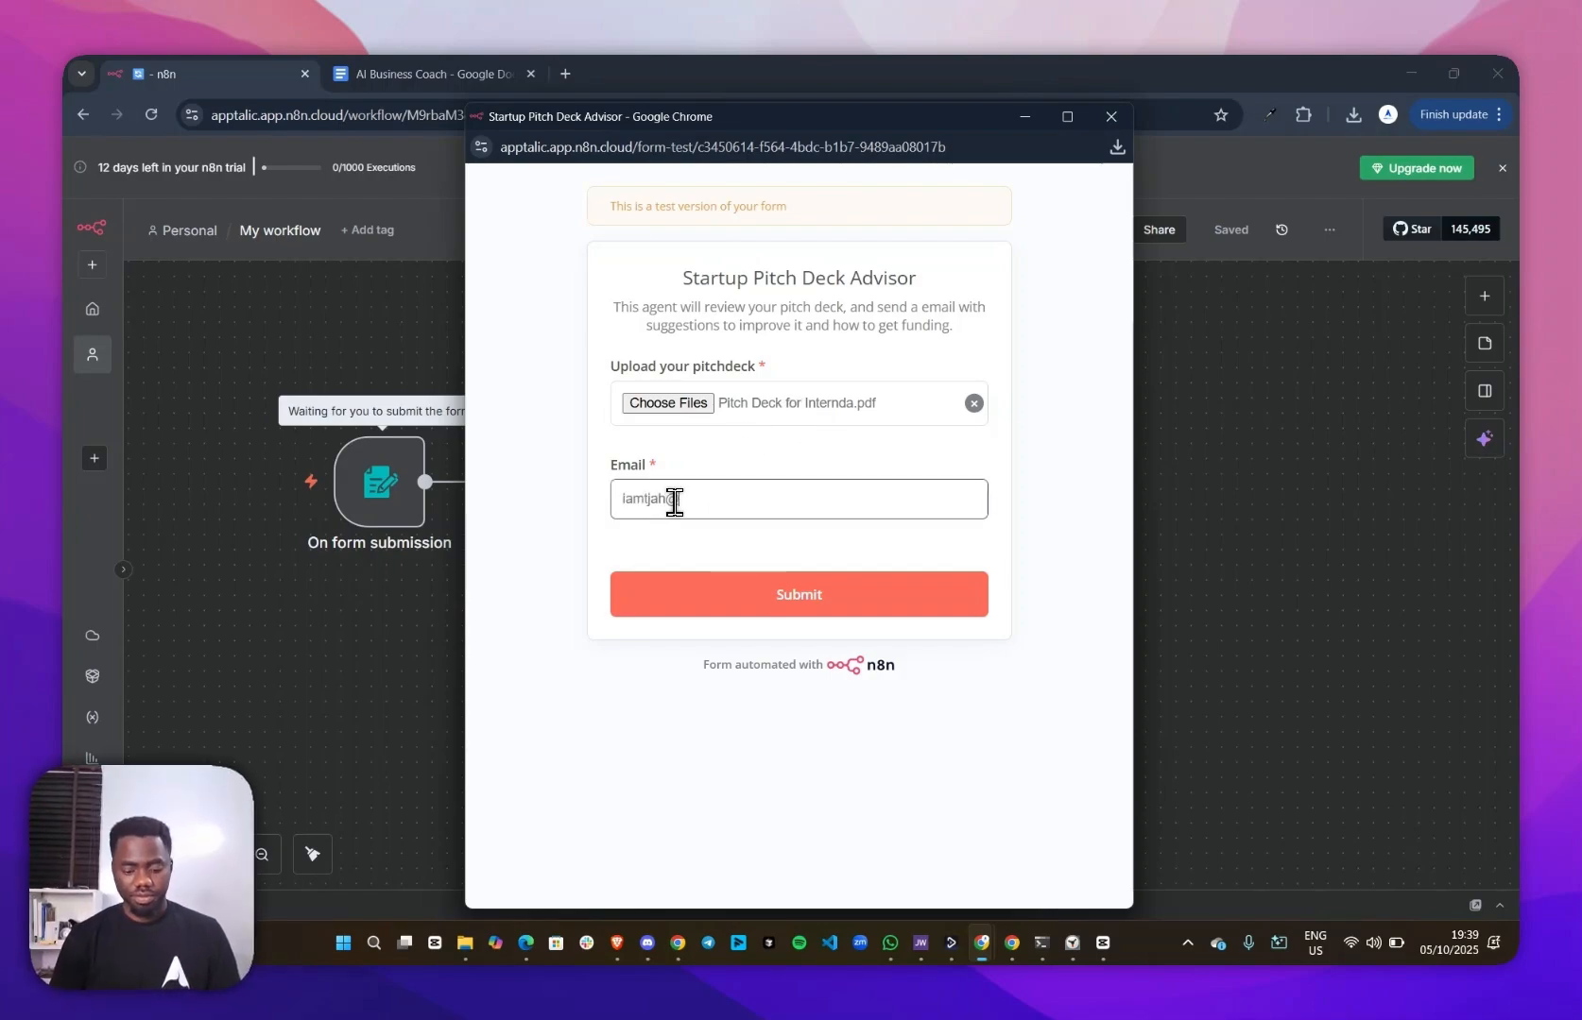
click(765, 590)
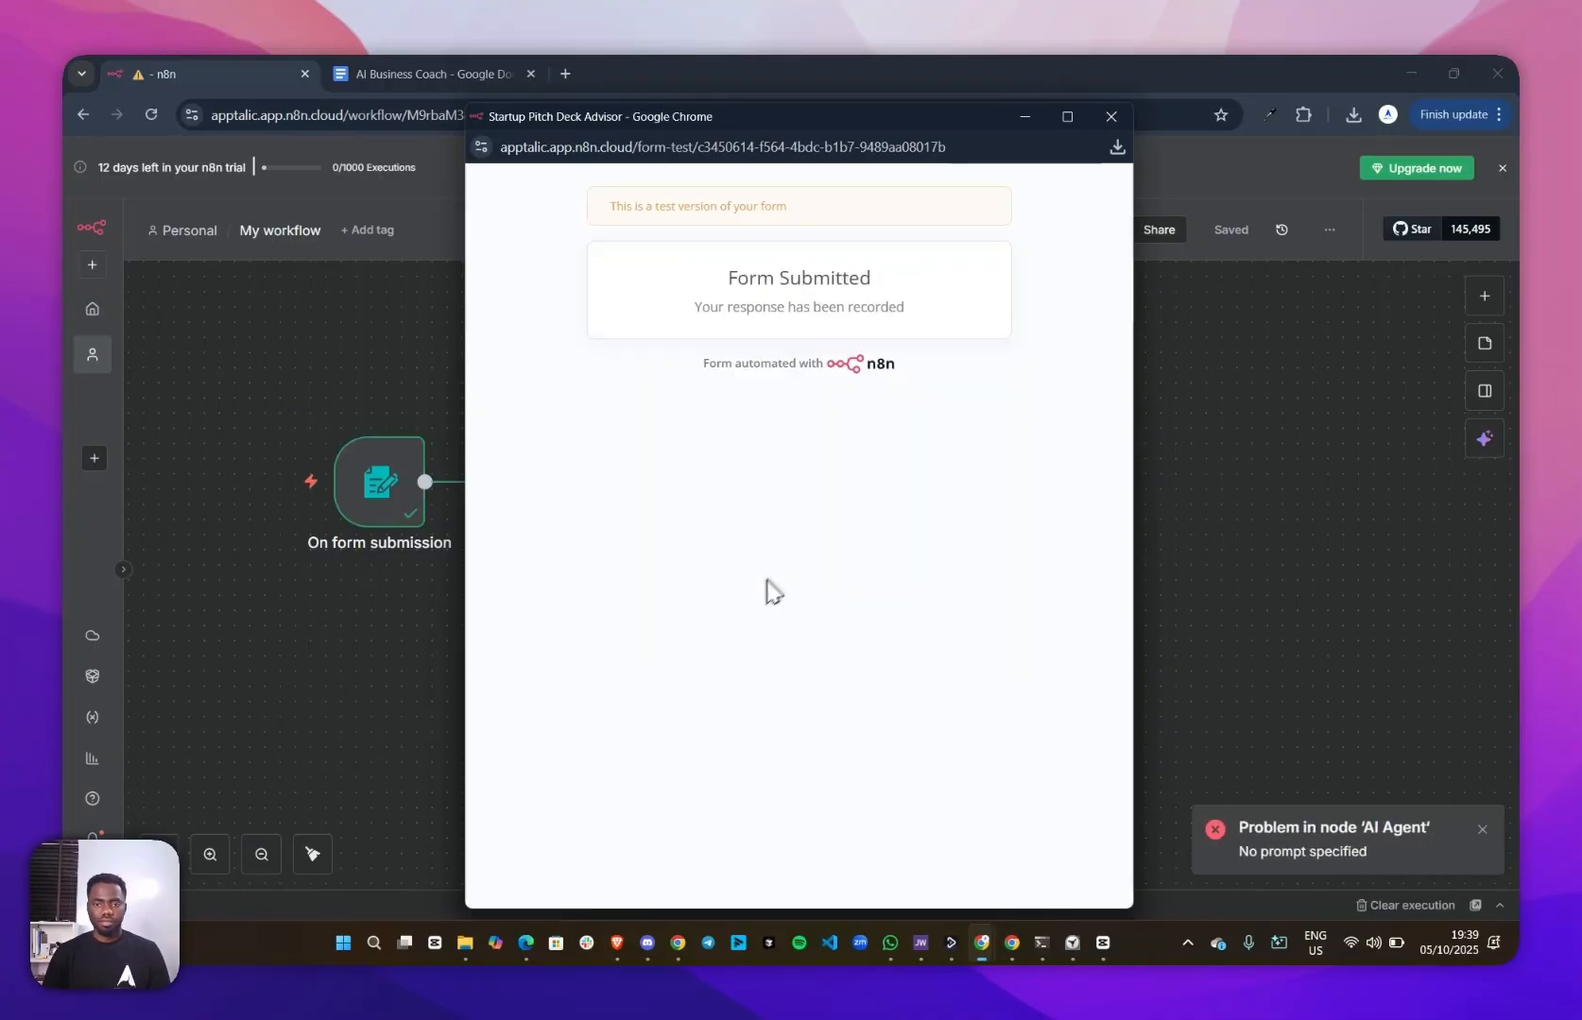
click(1115, 123)
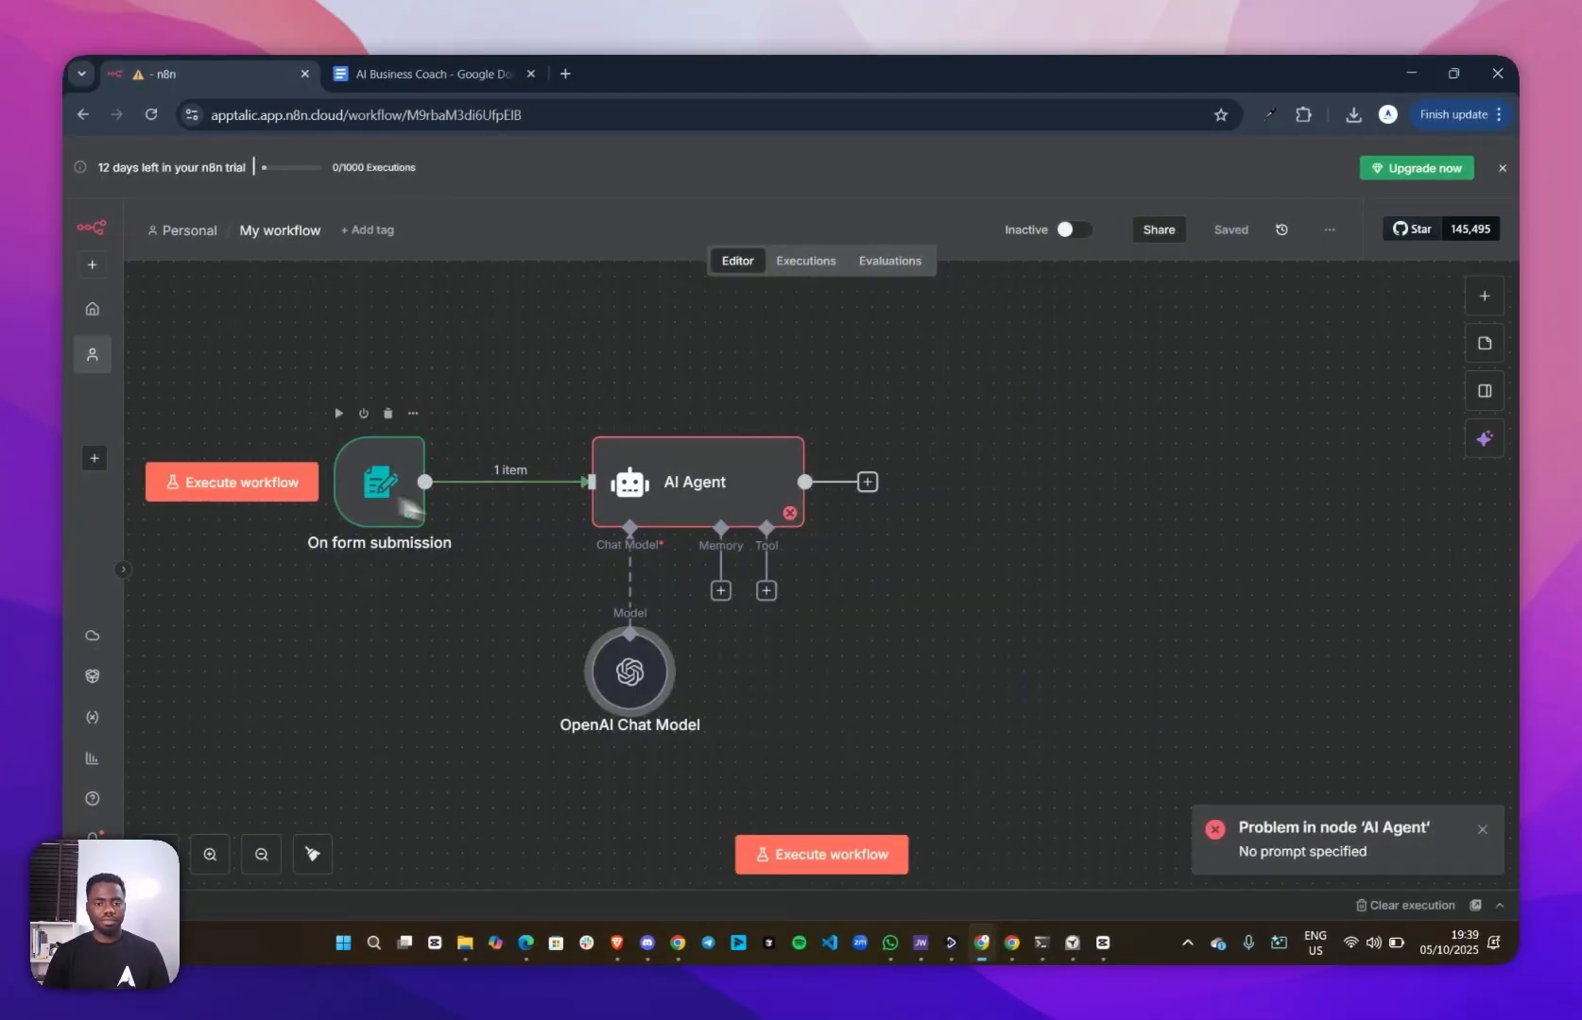
Open the AI Agent node and show its form submission input data in Schema view
click(683, 482)
double_click(682, 482)
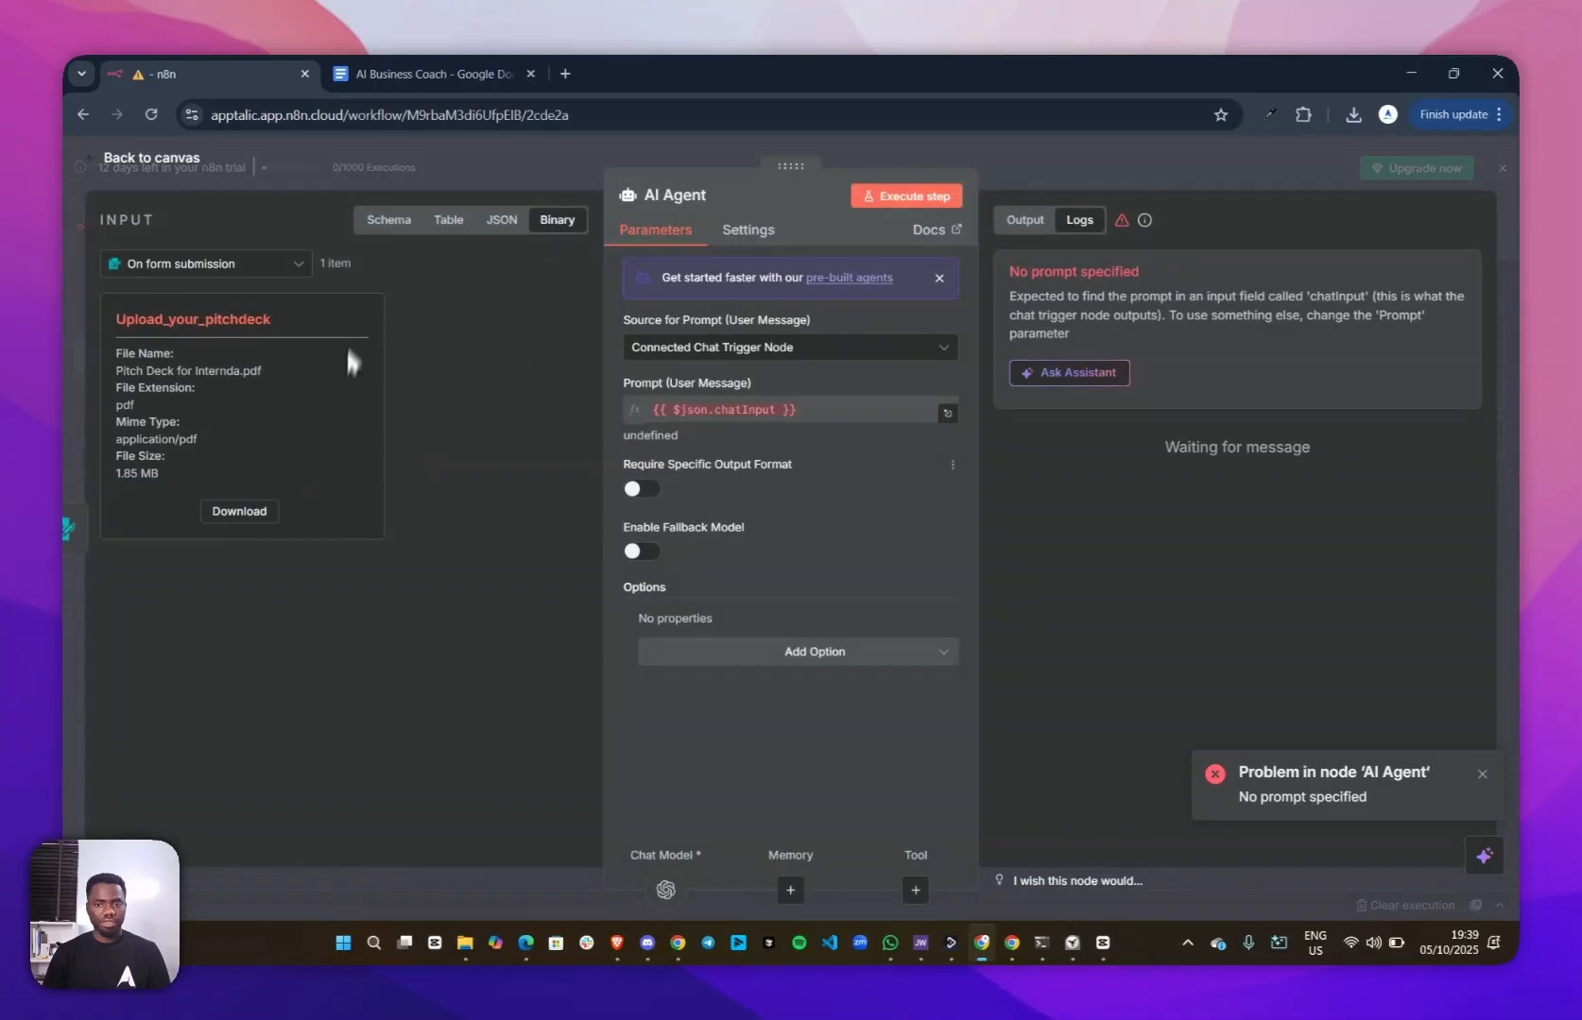
click(398, 227)
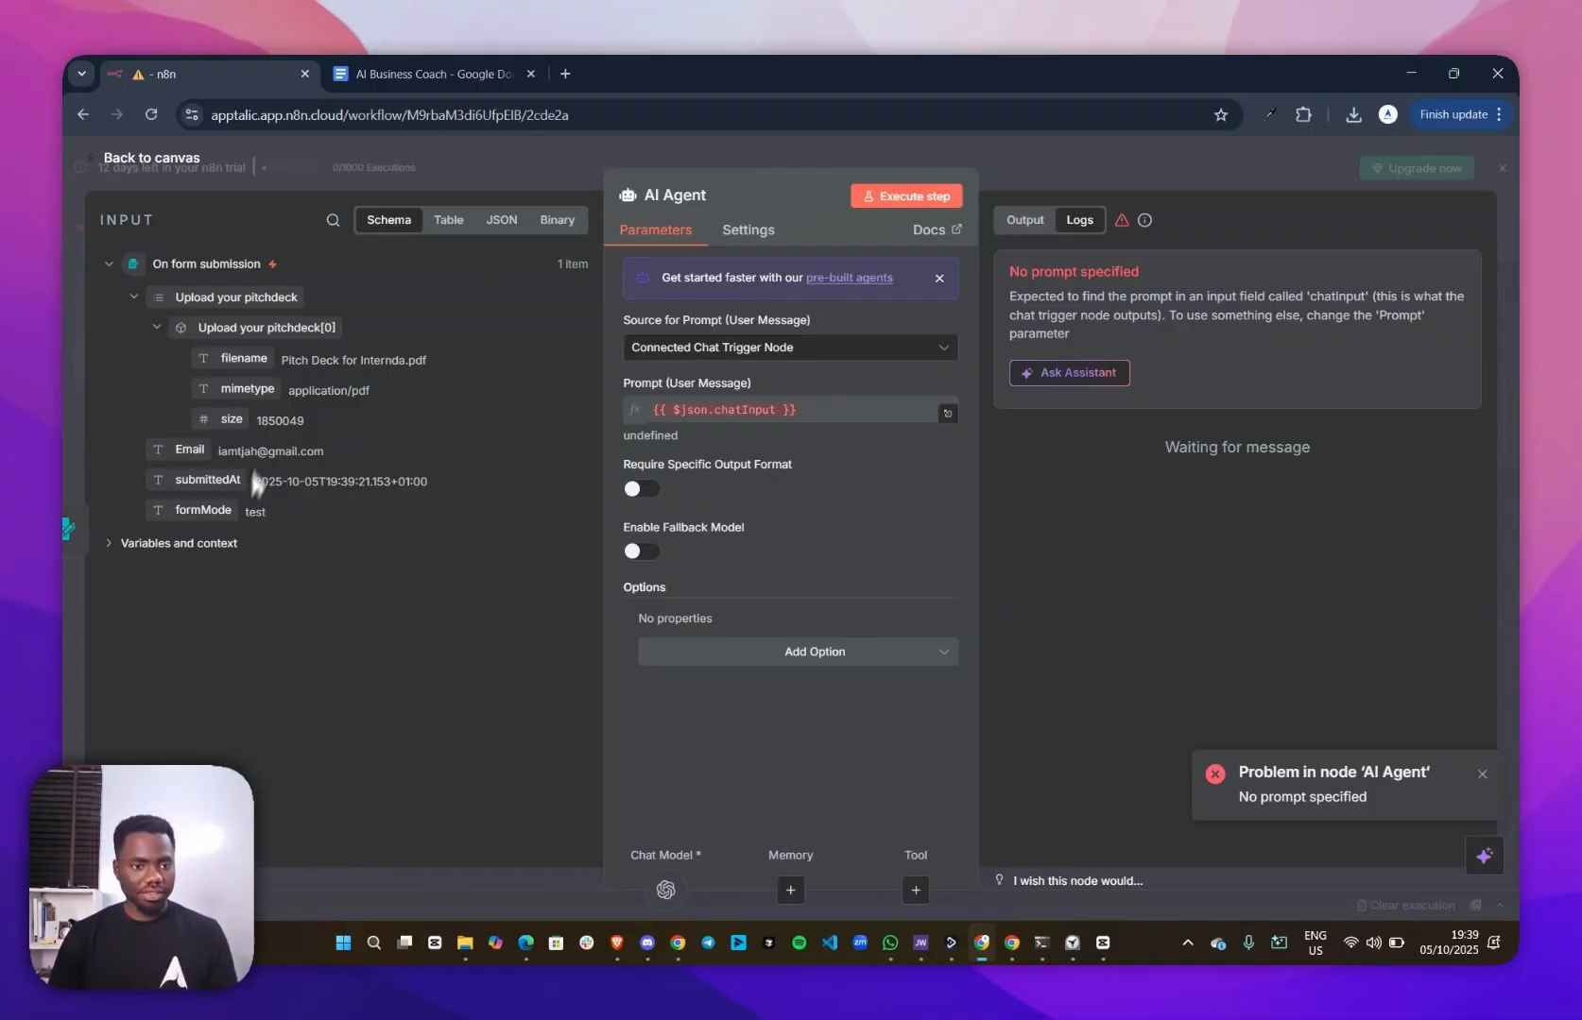
click(792, 412)
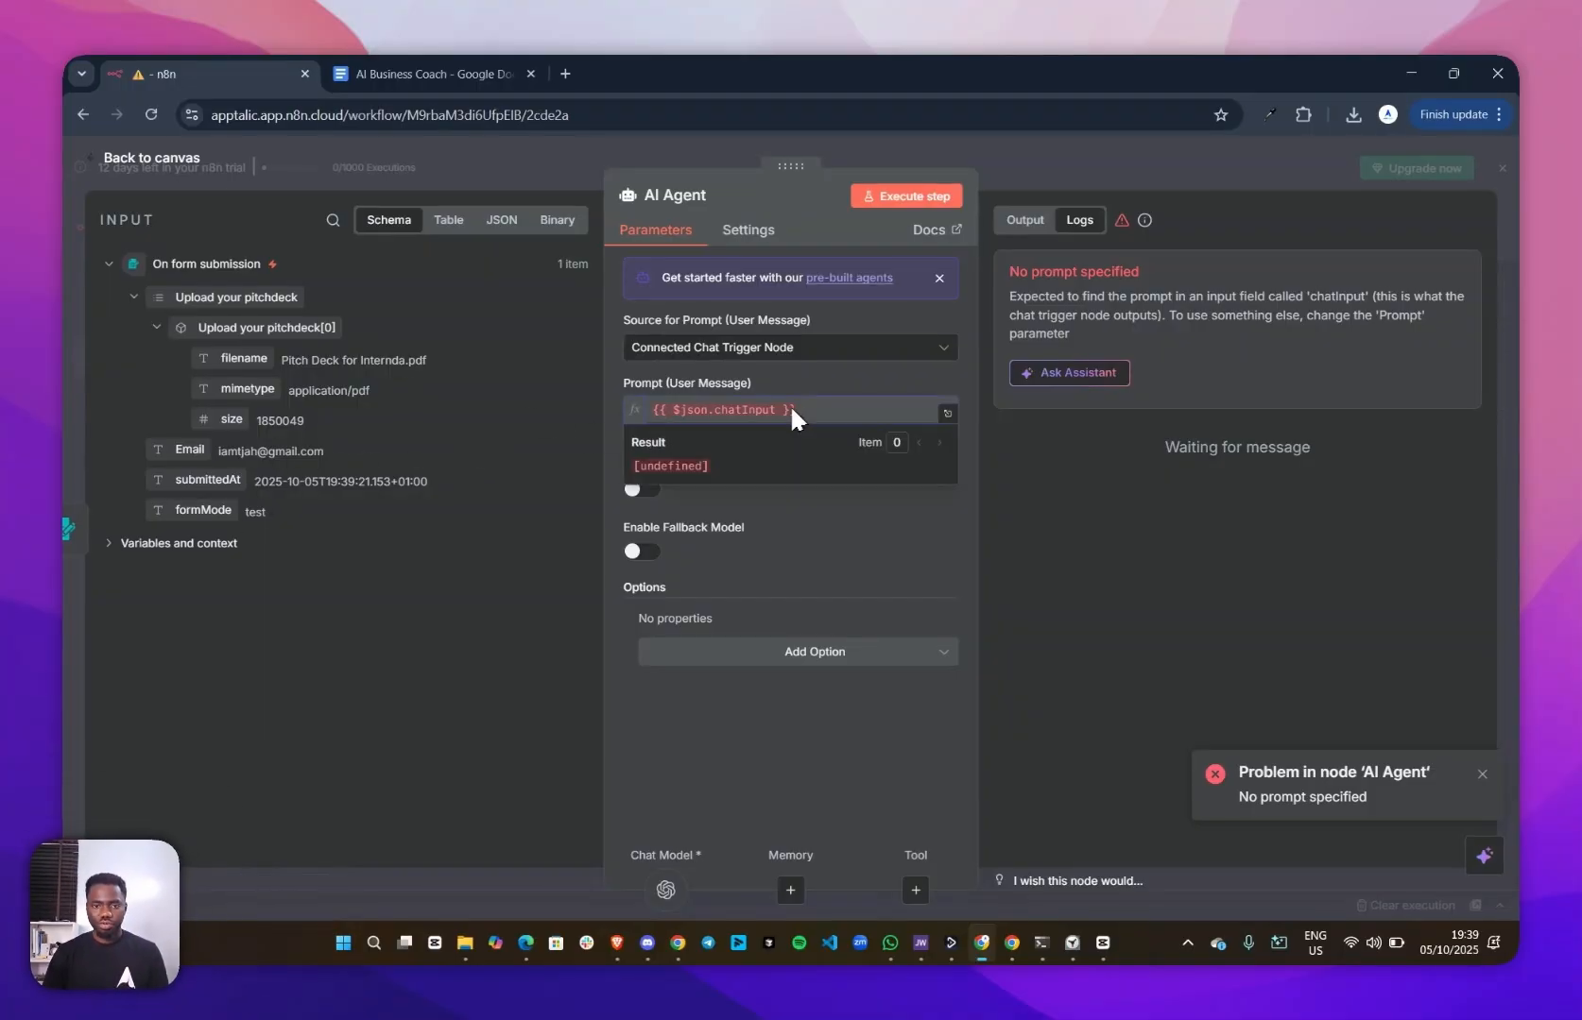
click(804, 526)
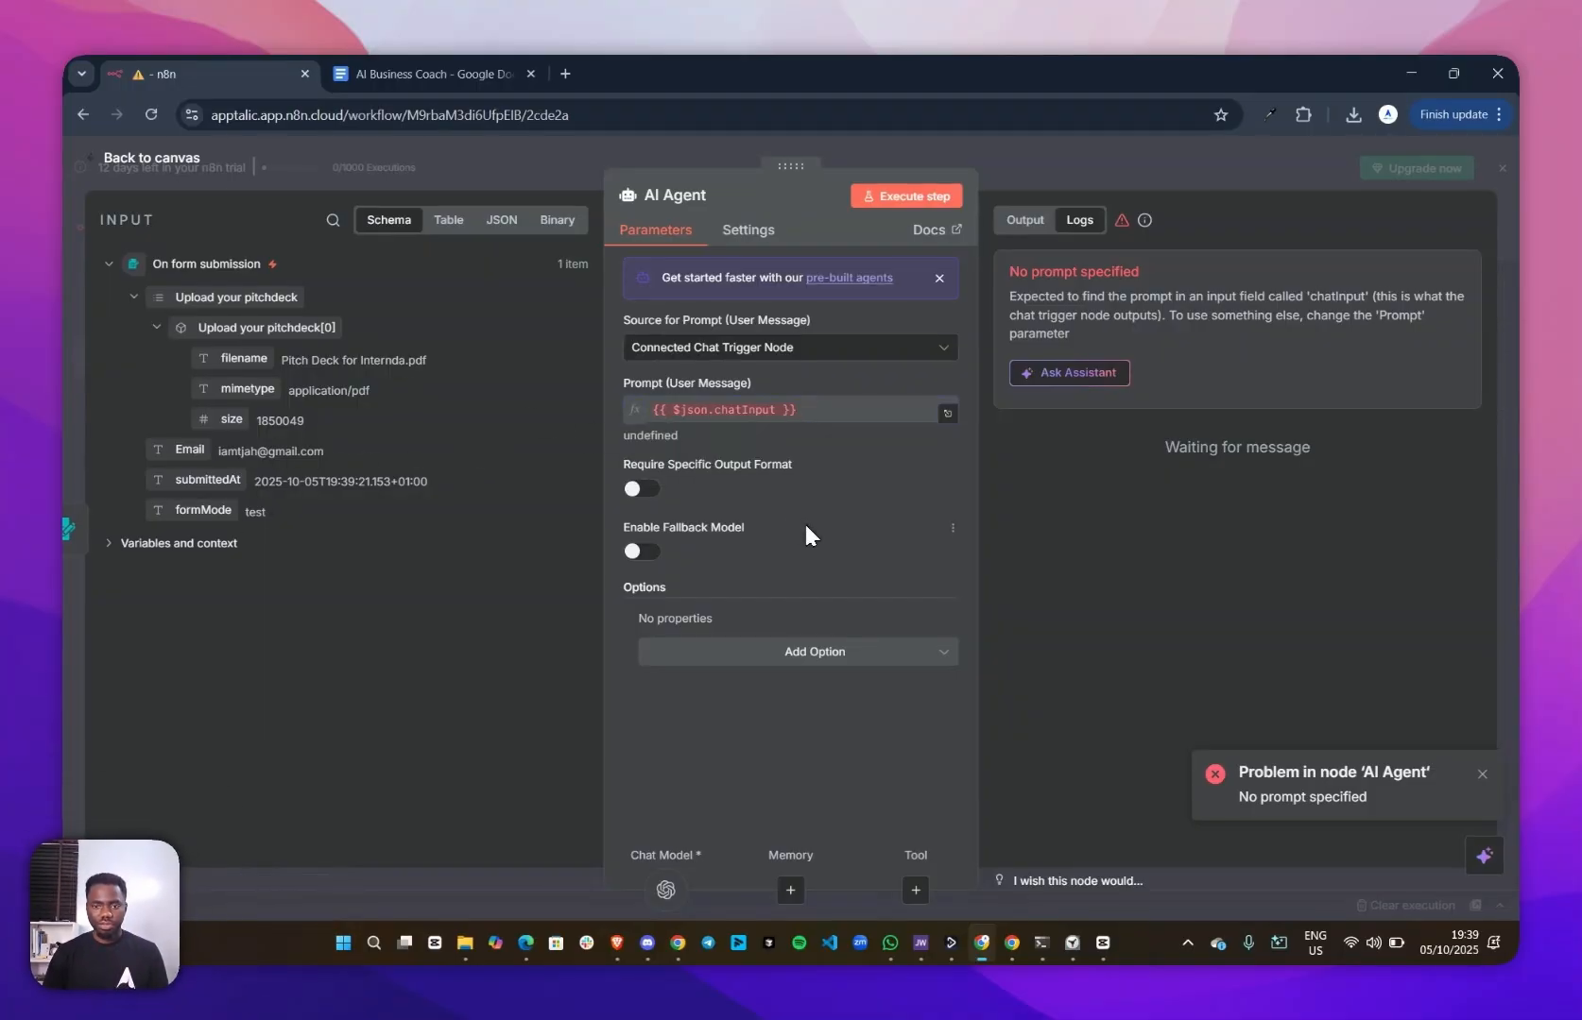
Set the AI Agent's source for the user message prompt to "Define below"
click(711, 349)
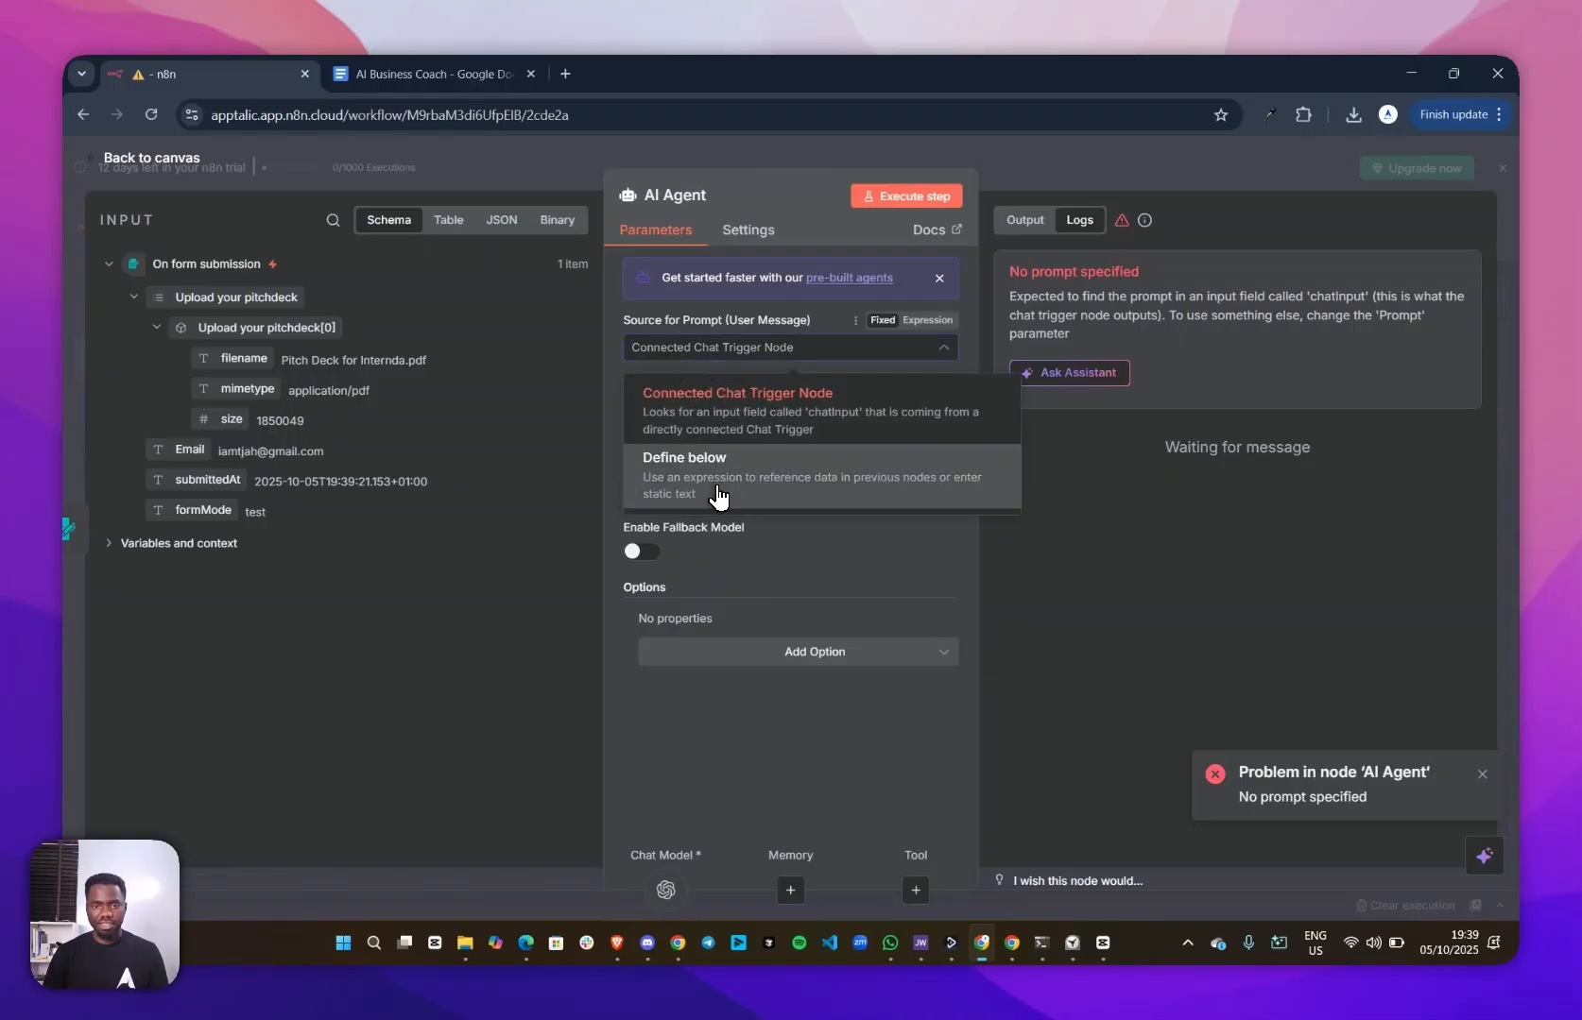
click(718, 491)
click(713, 350)
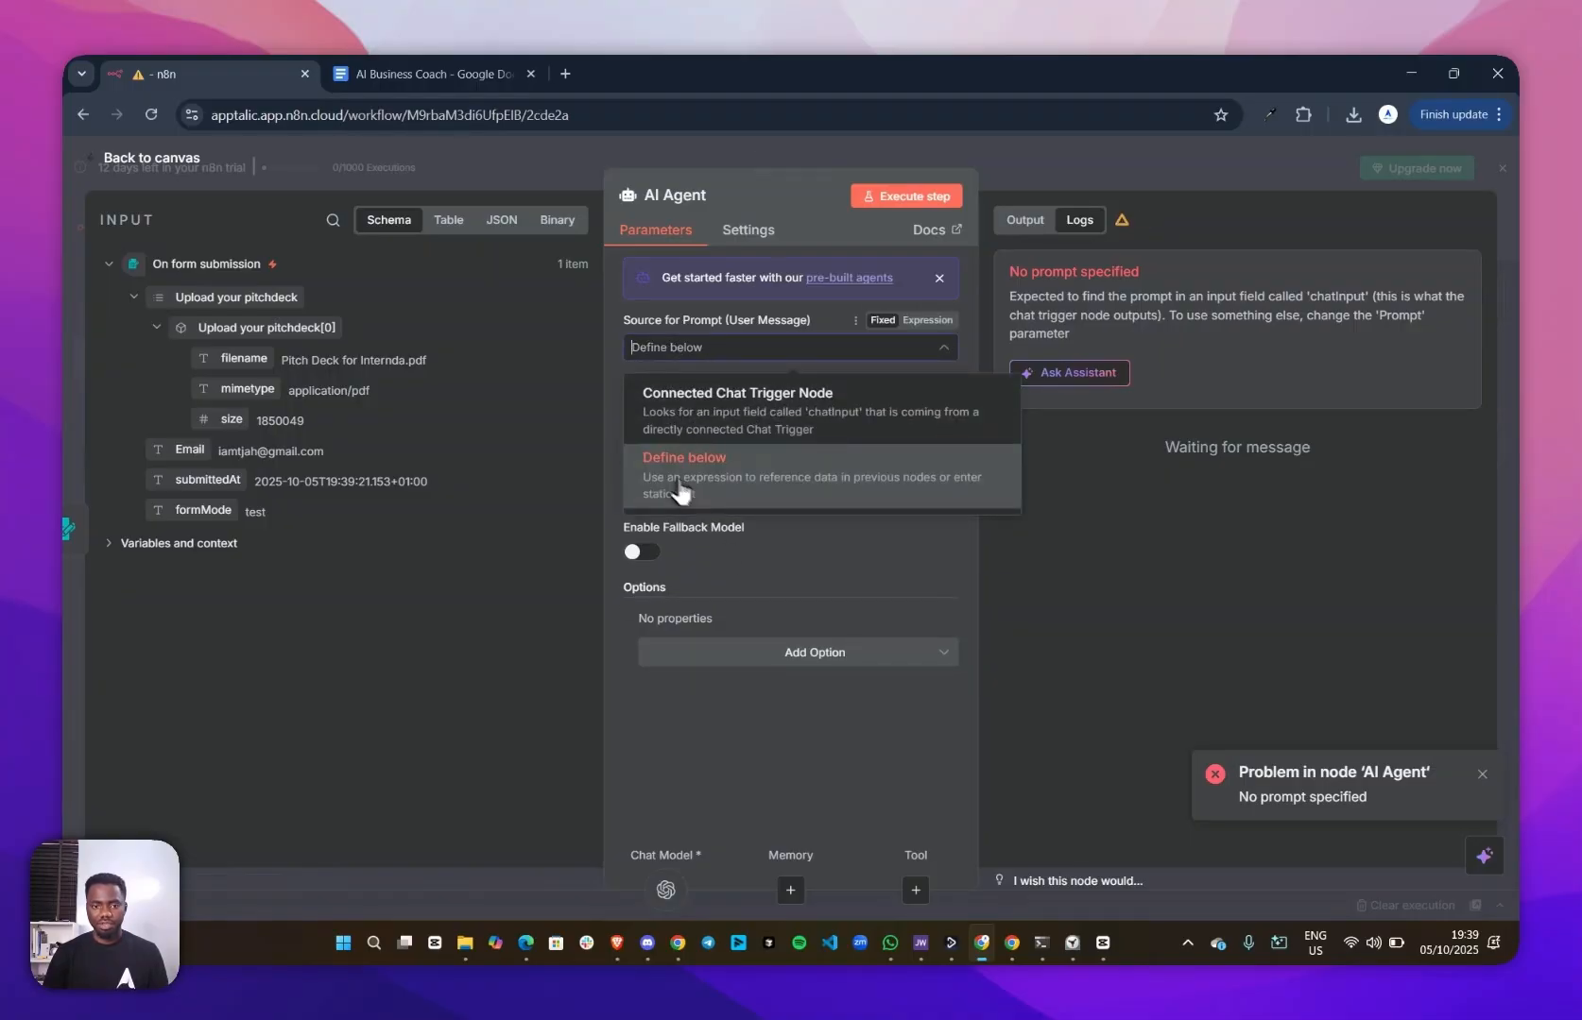
click(717, 490)
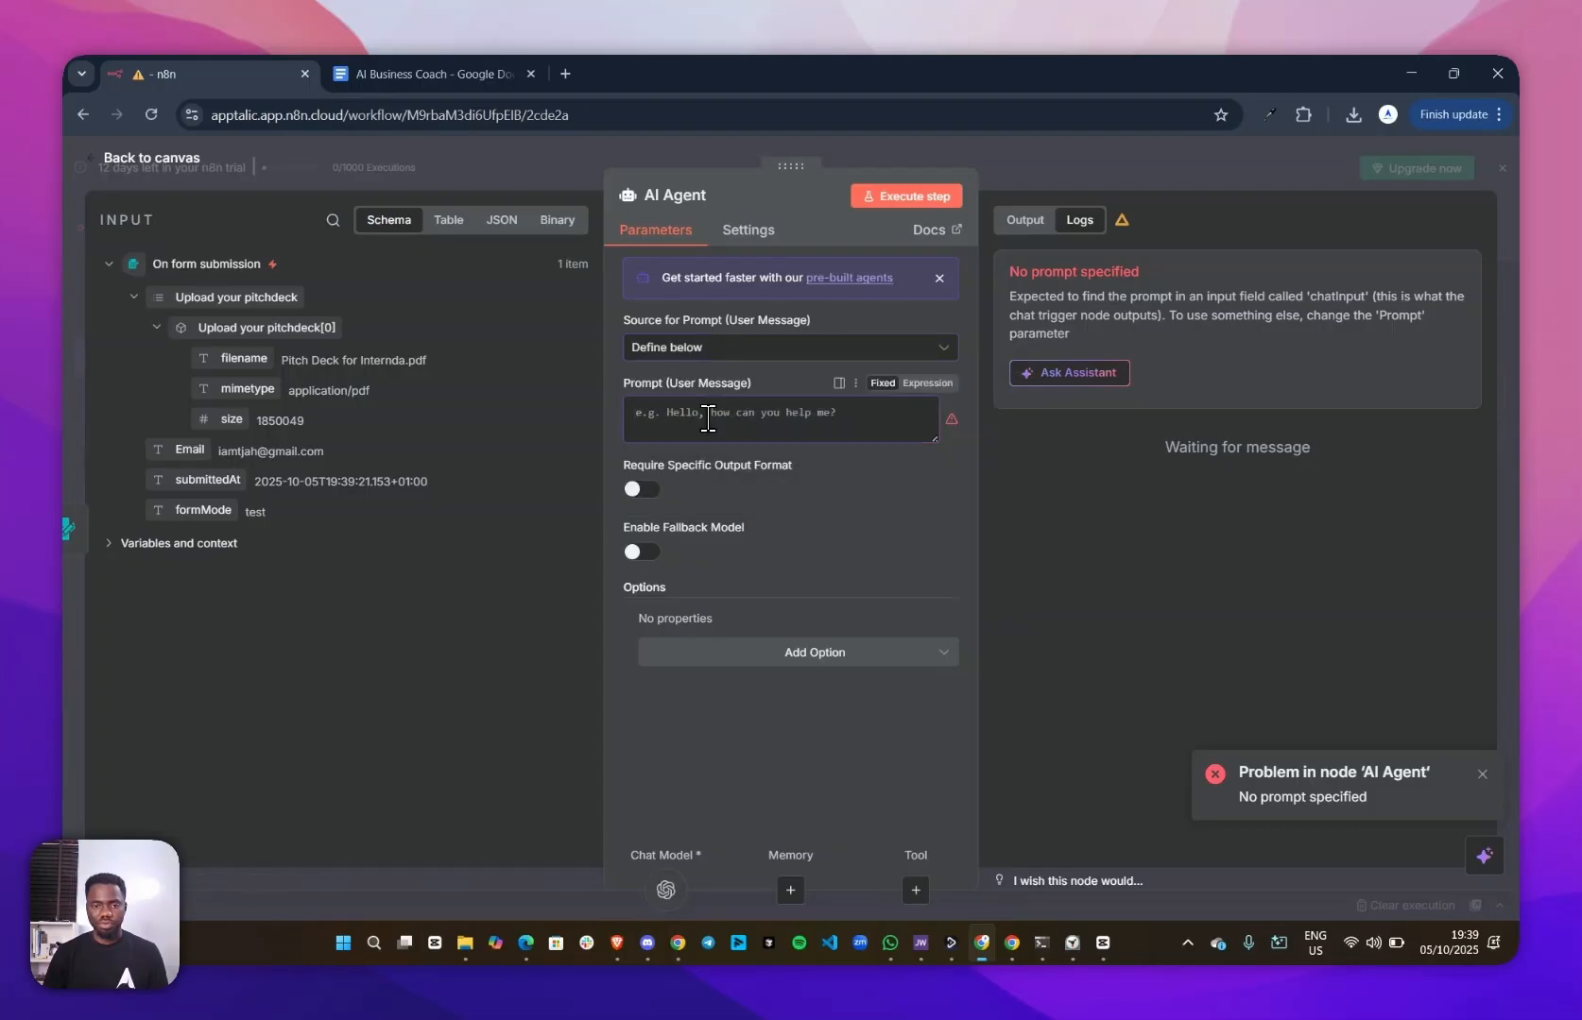
Copy the entire prompt text from the AI Business Coach document in Google Docs into the AI Agent's user message prompt in n8n
click(709, 419)
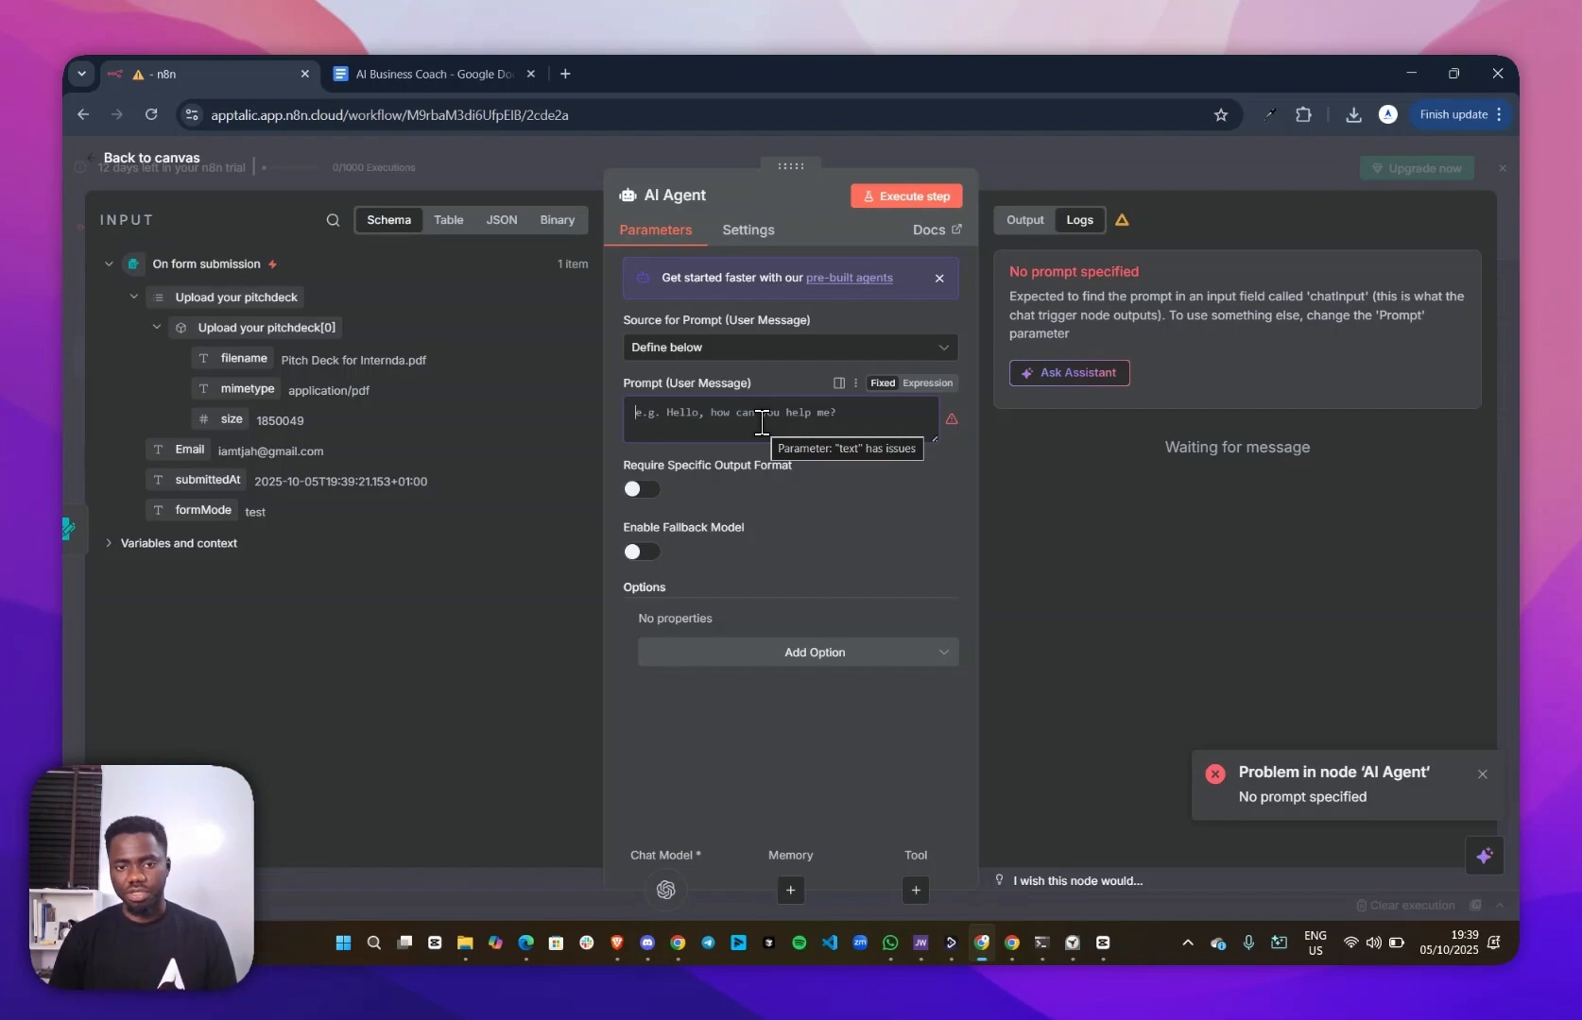
click(427, 73)
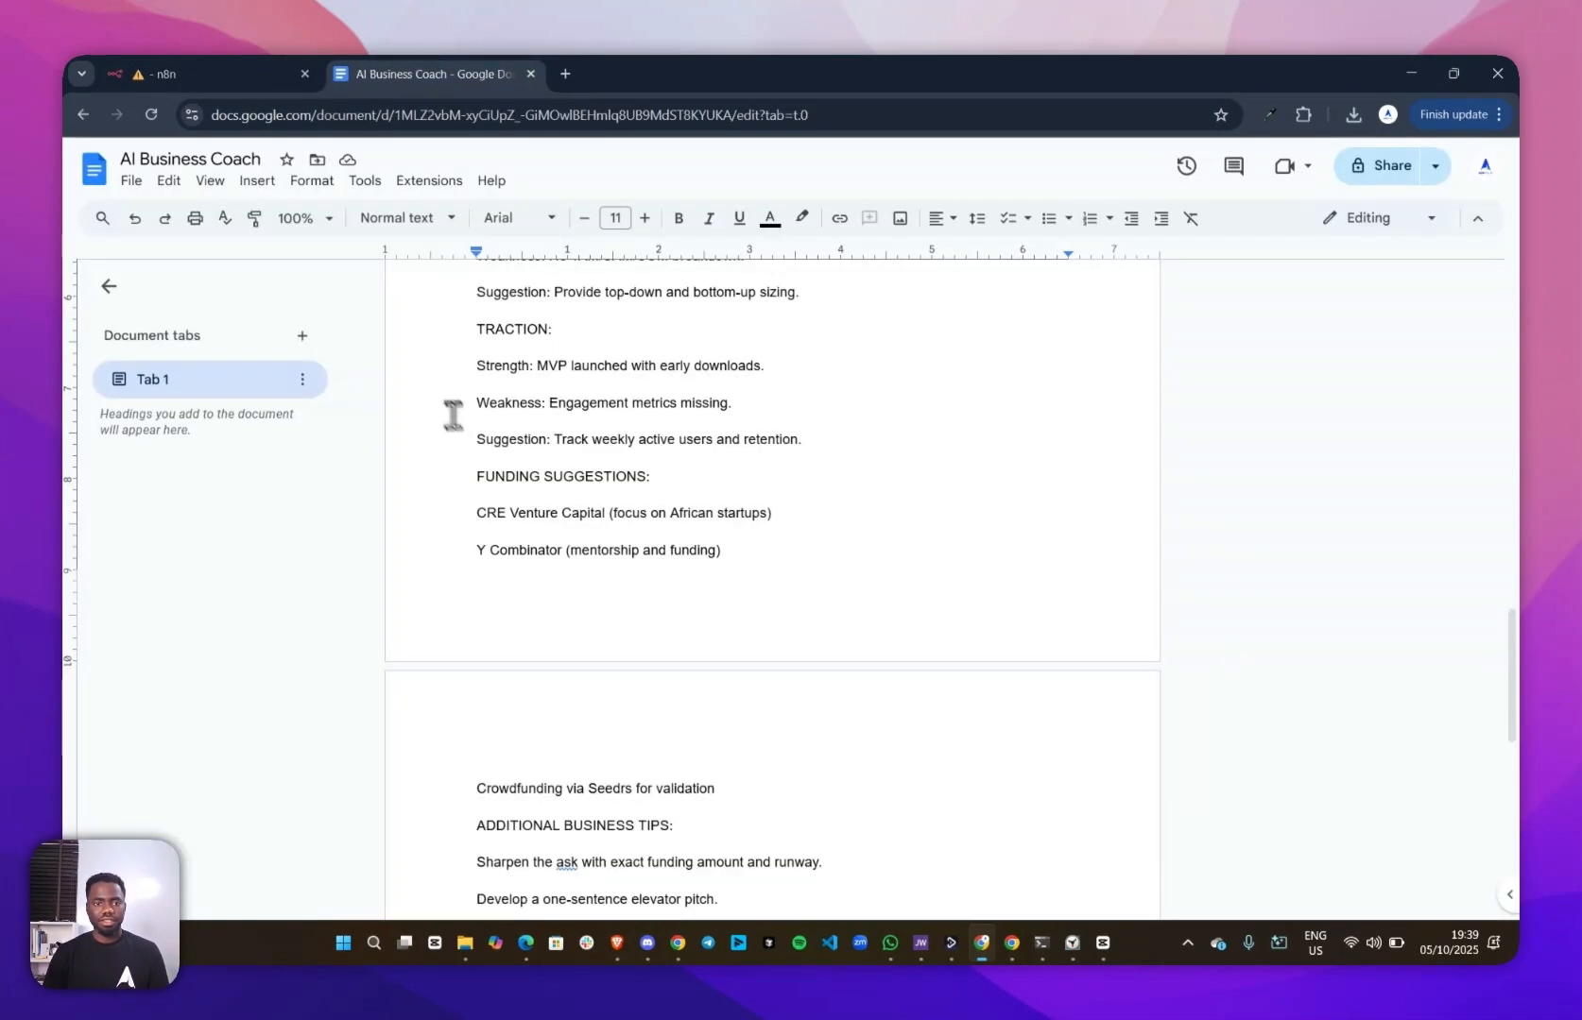
scroll(482, 416, up, 20)
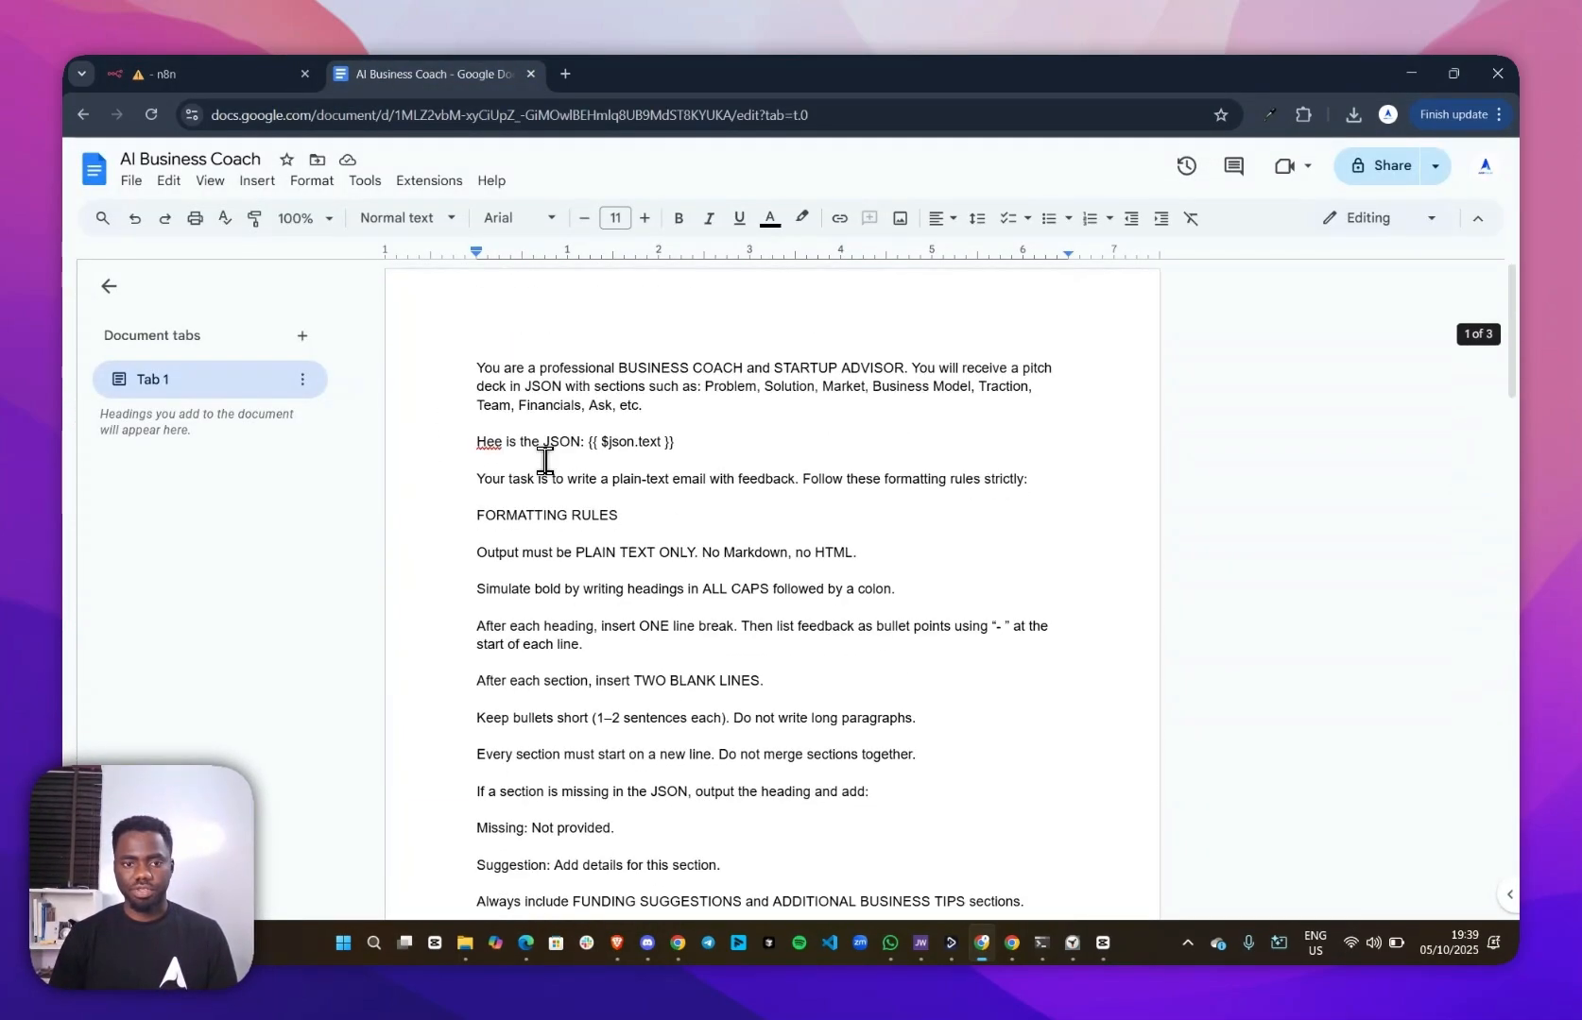
key(ctrl+a)
key(ctrl+c)
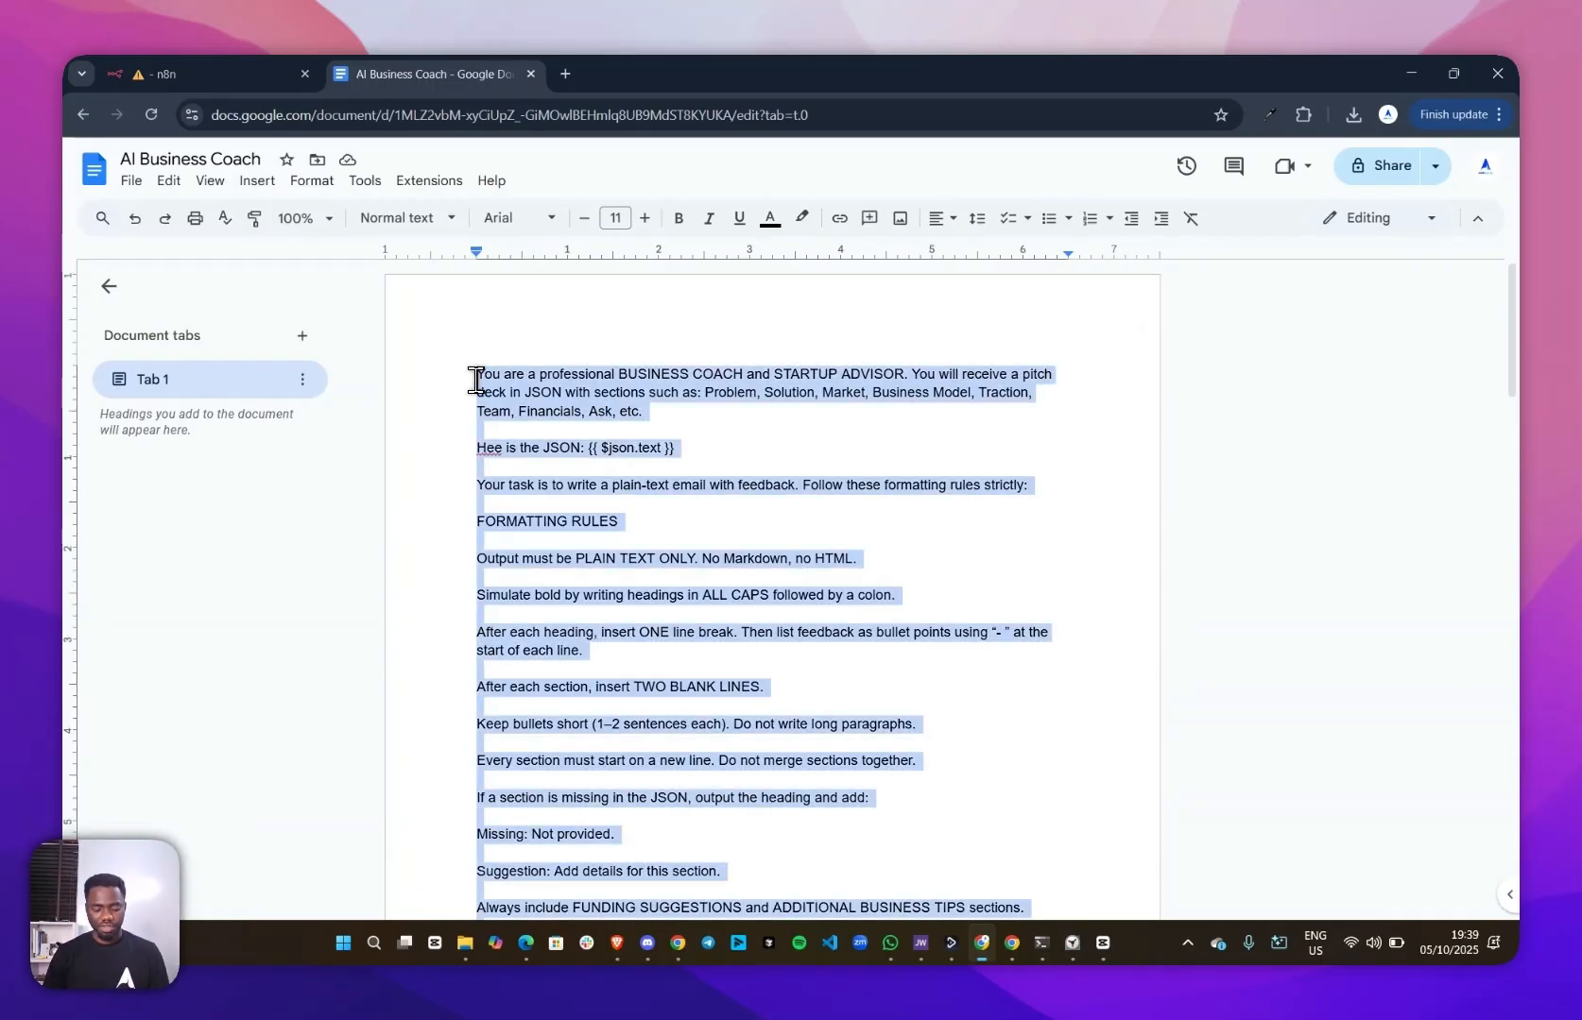
click(208, 74)
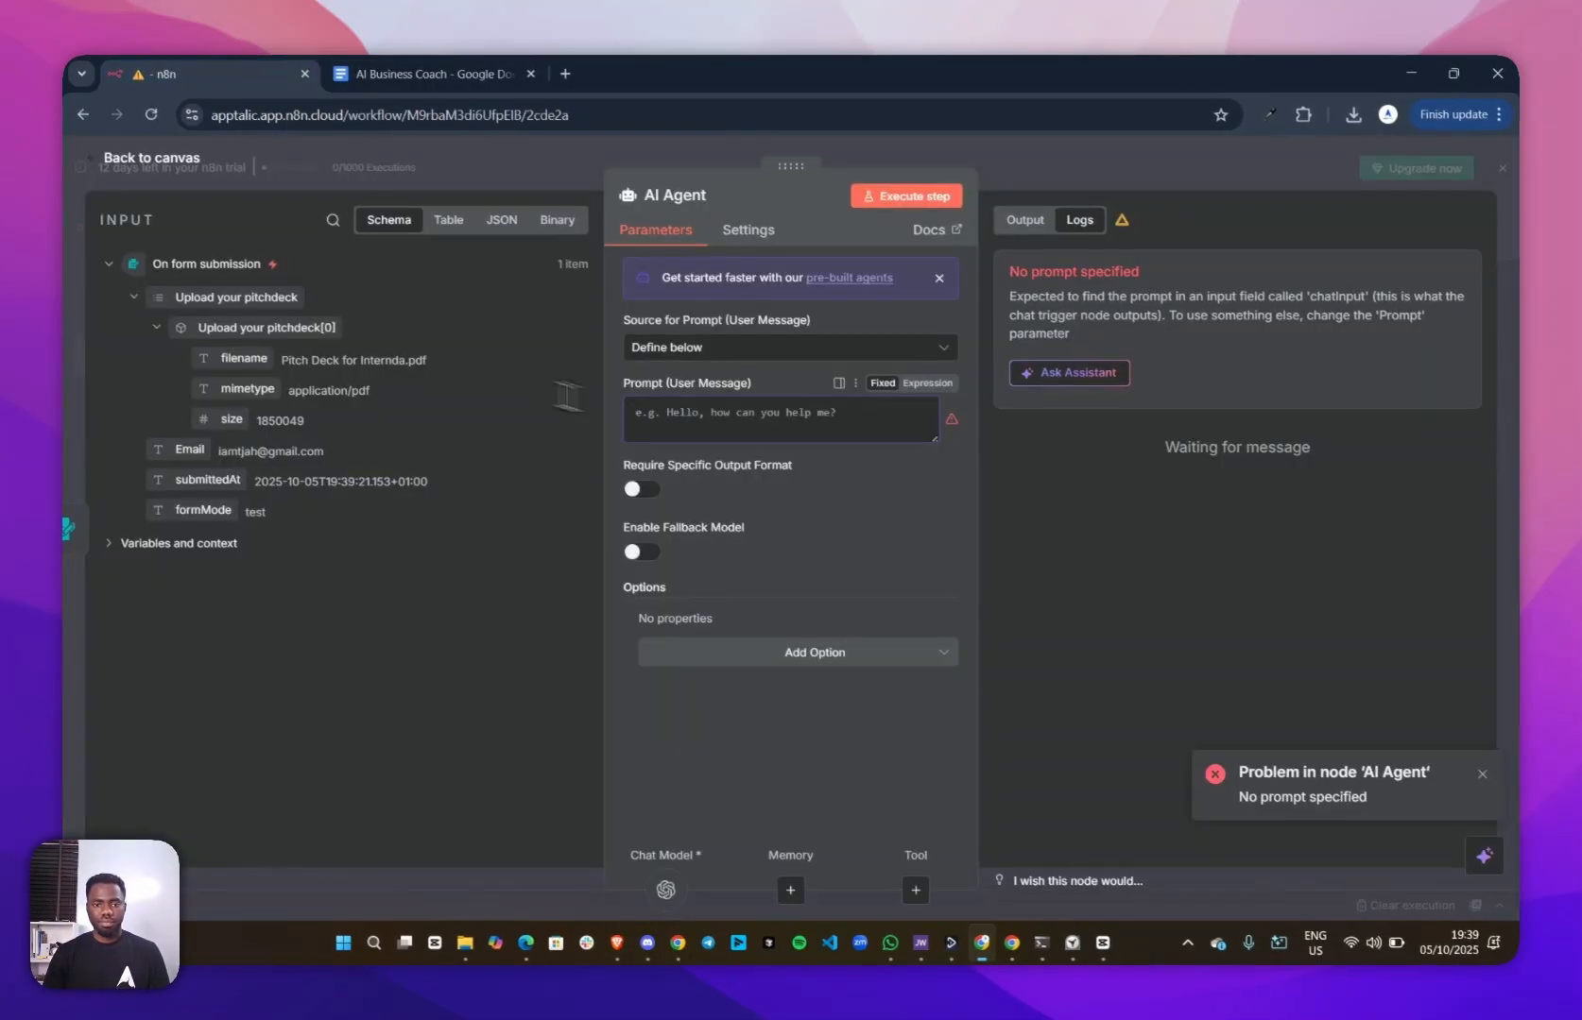
click(666, 406)
key(ctrl+v)
Expand the prompt in the full expression editor and correct "Hee is the JSON" to "Here is the JSON"
click(946, 526)
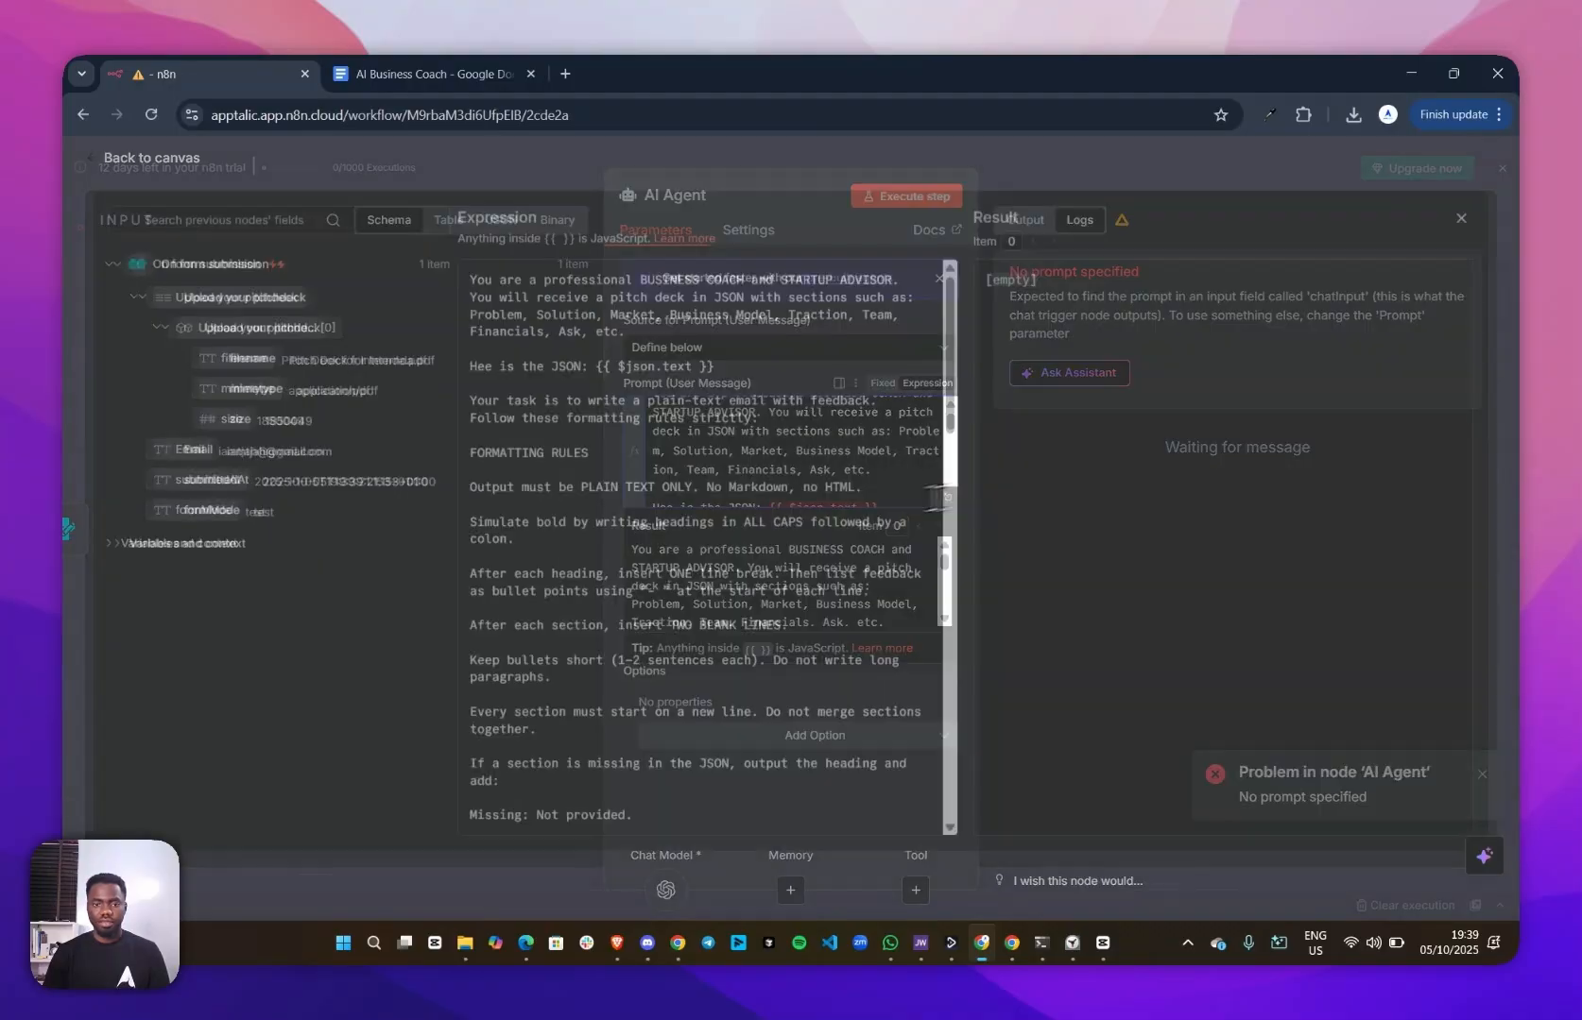
scroll(674, 375, down, 3)
scroll(643, 434, up, 3)
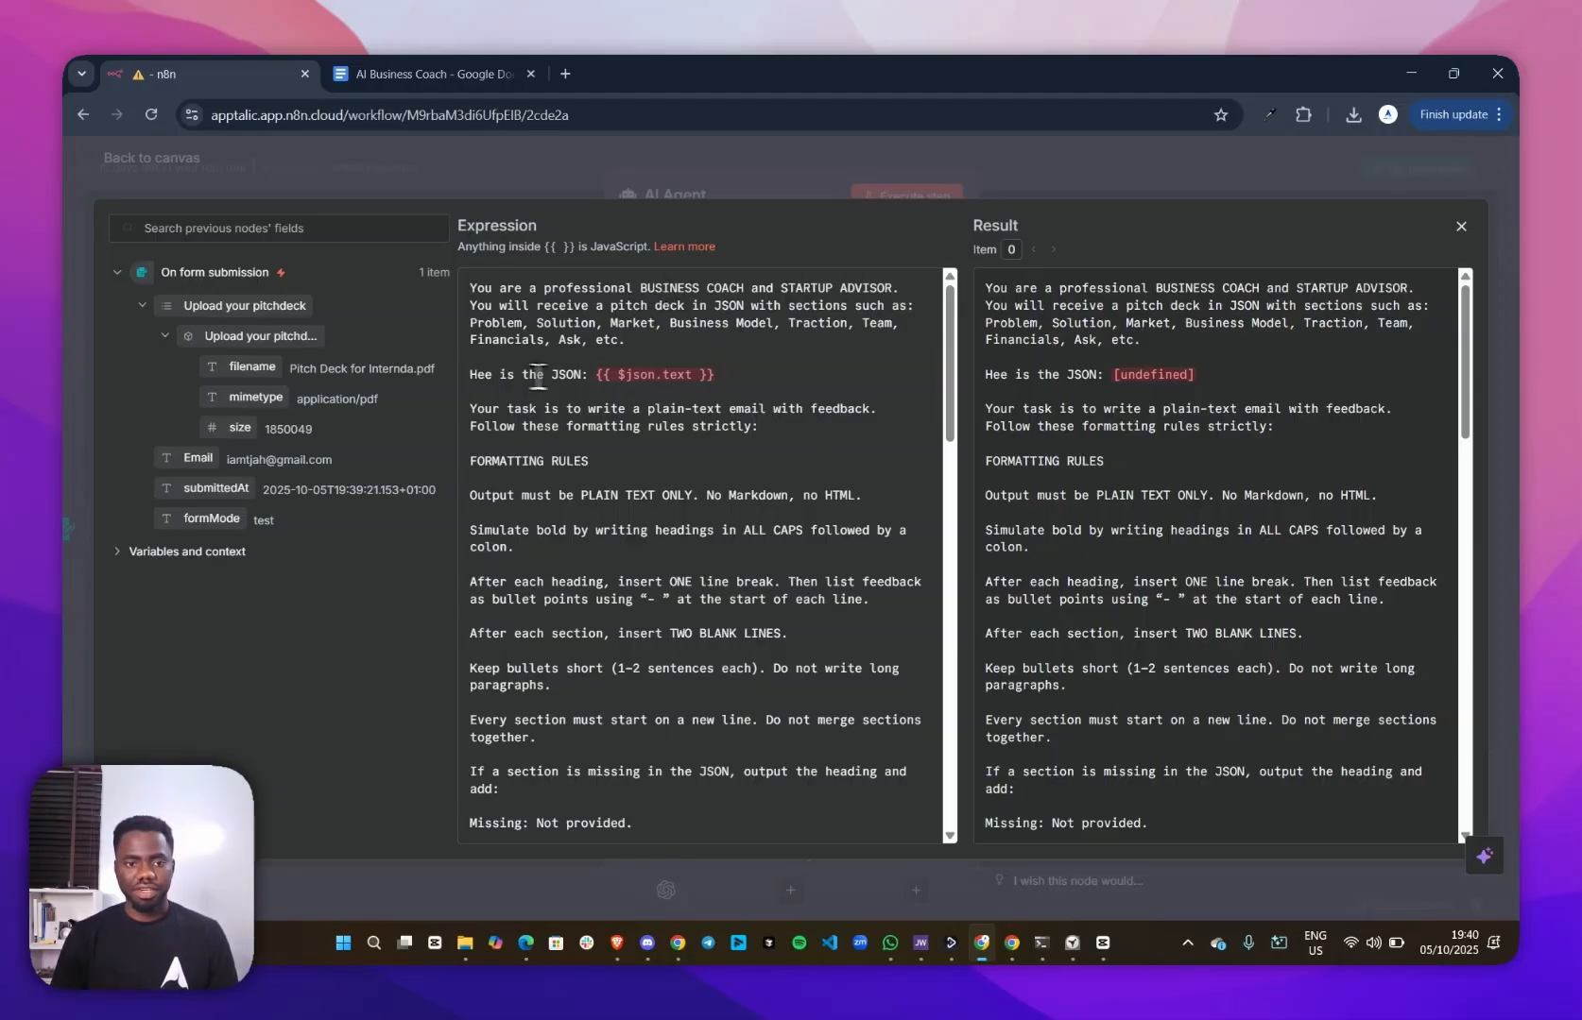
click(484, 375)
text(r)
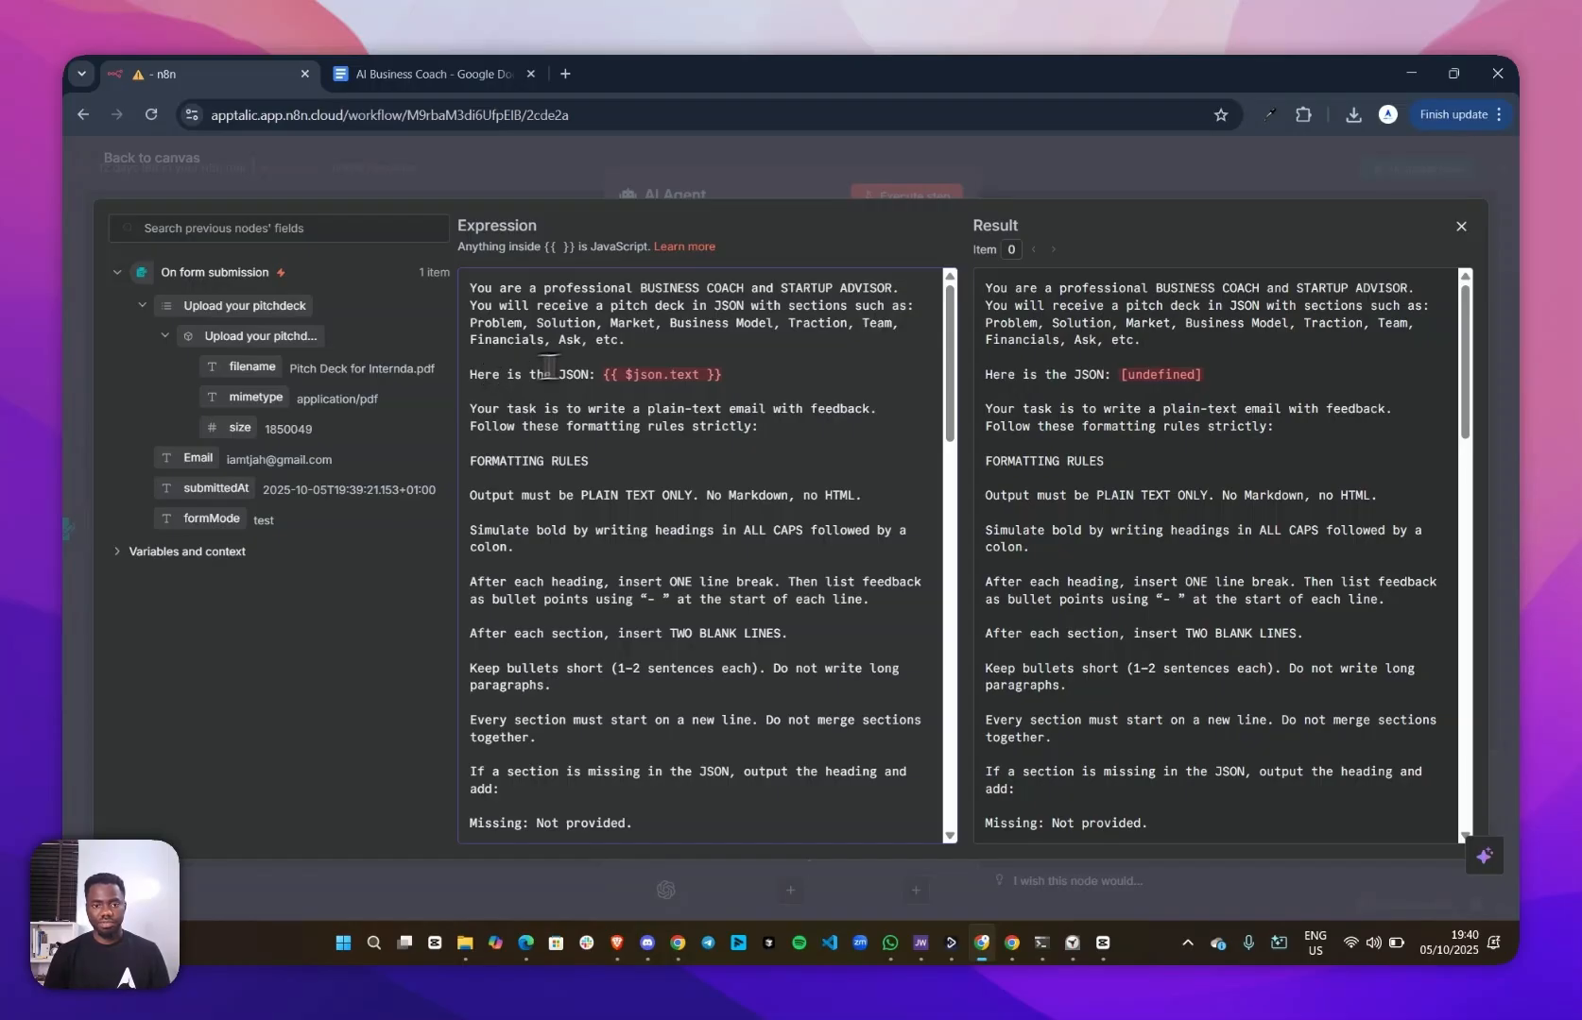
Replace the {{ $json.text }} expression after "Here is the JSON:" in the prompt with the uploaded pitch deck's filename field
drag(729, 373, 602, 375)
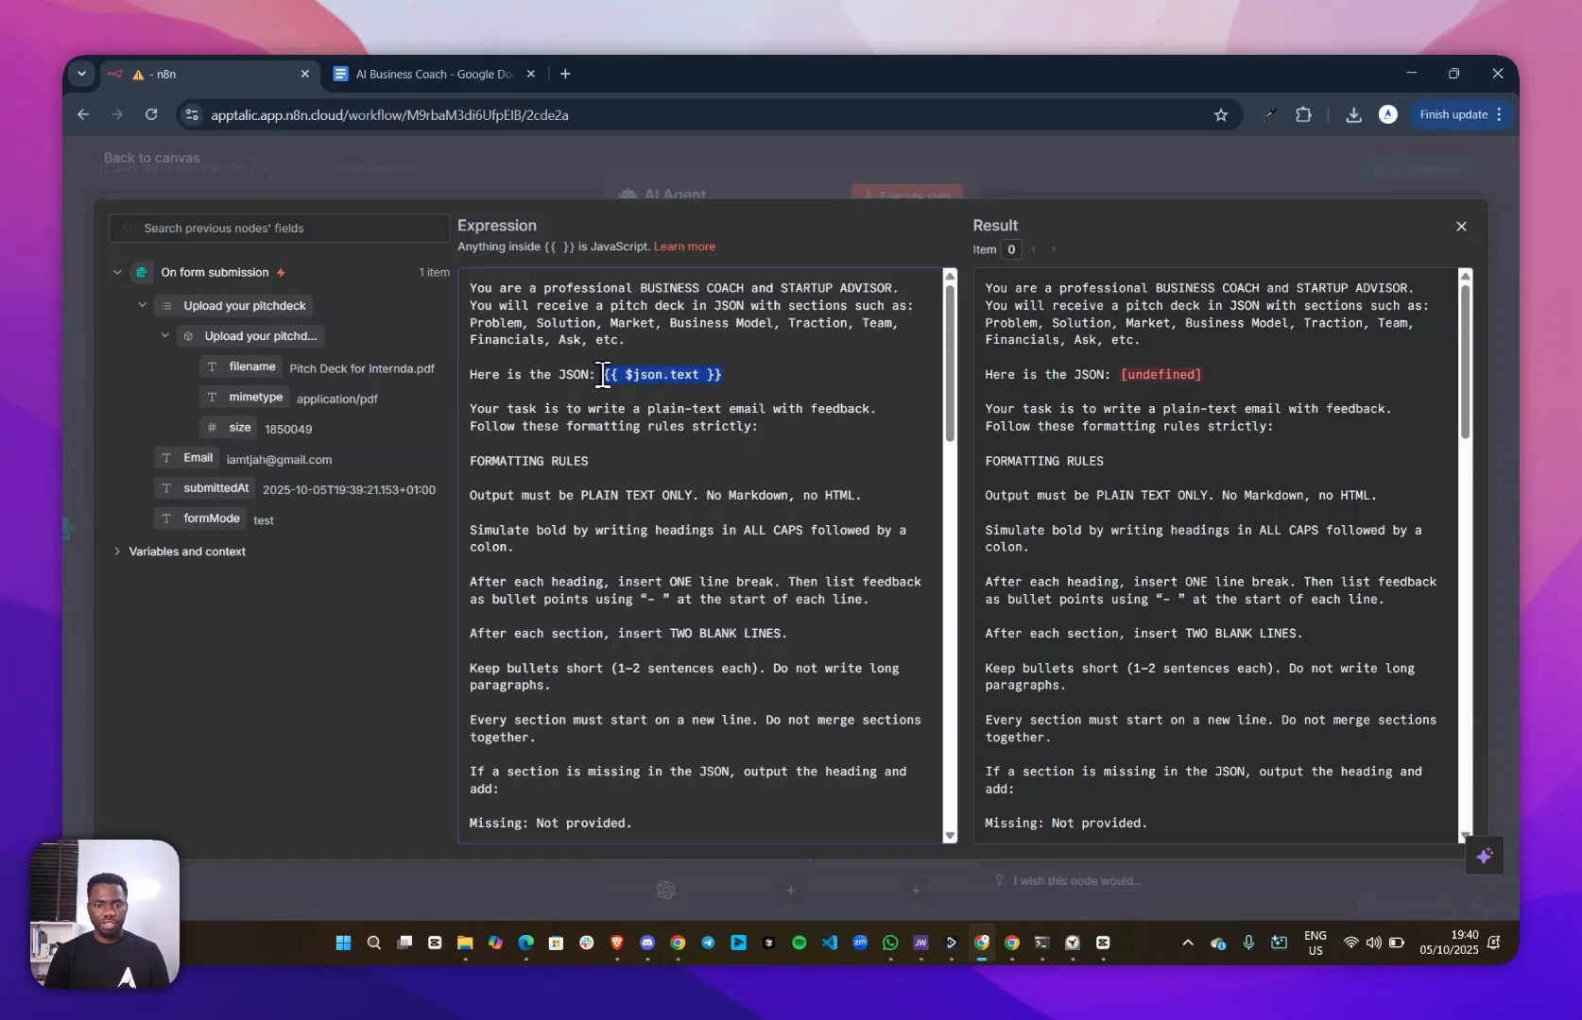
key(BackSpace)
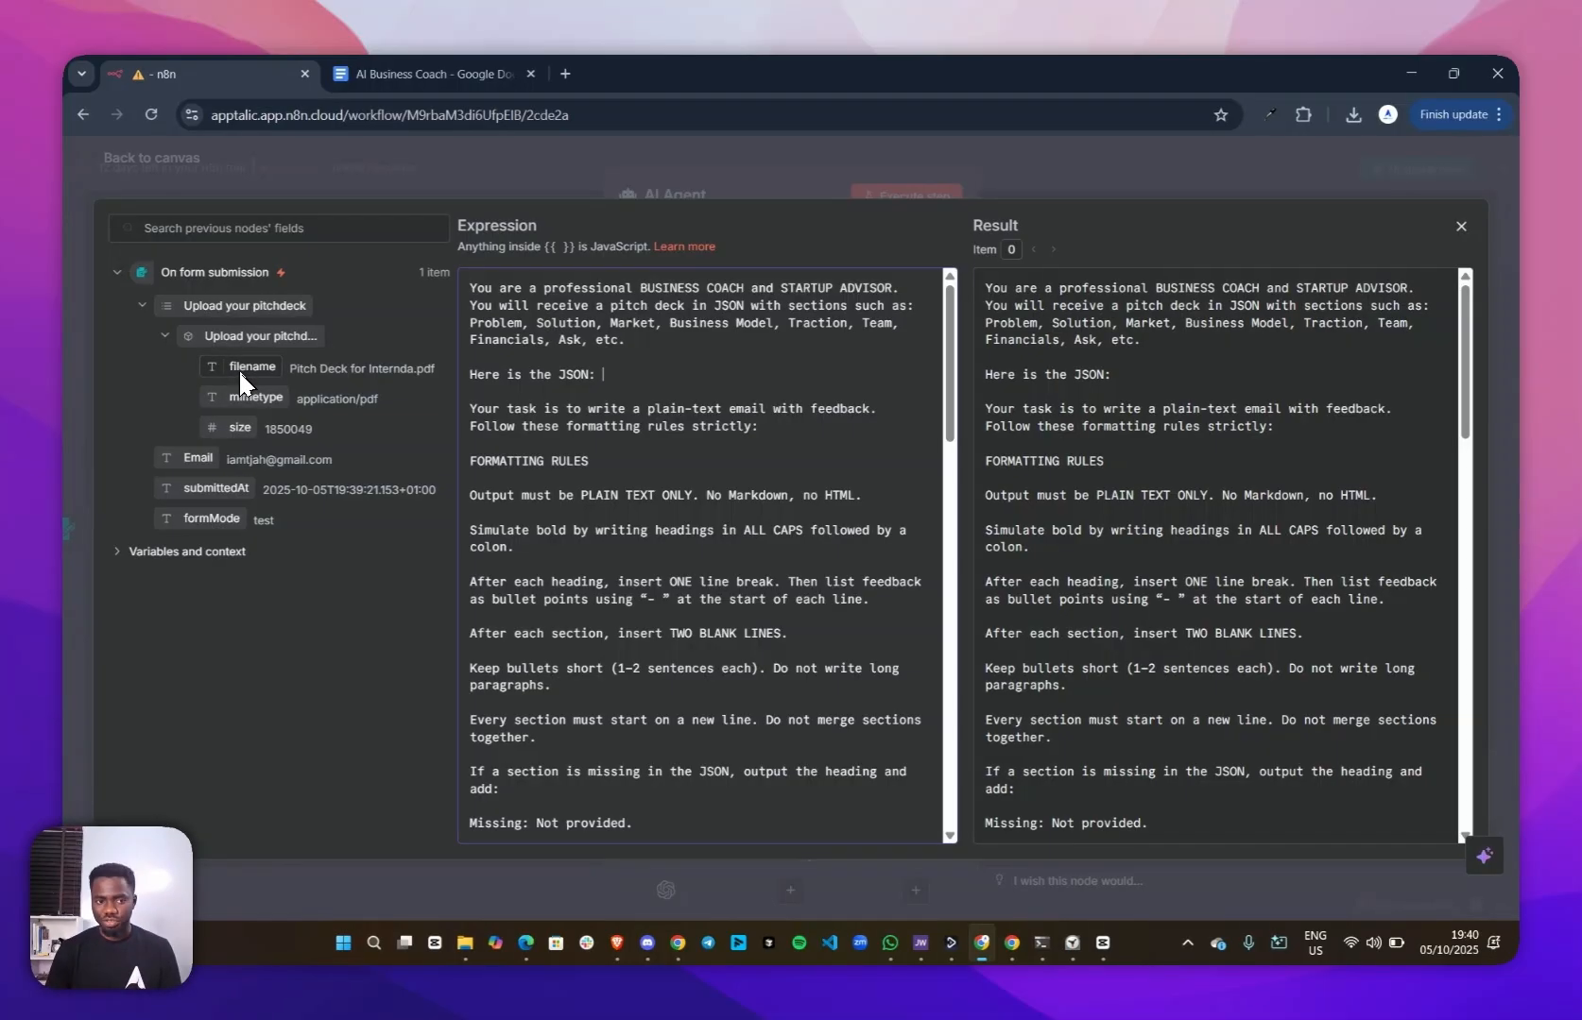
drag(238, 369, 669, 370)
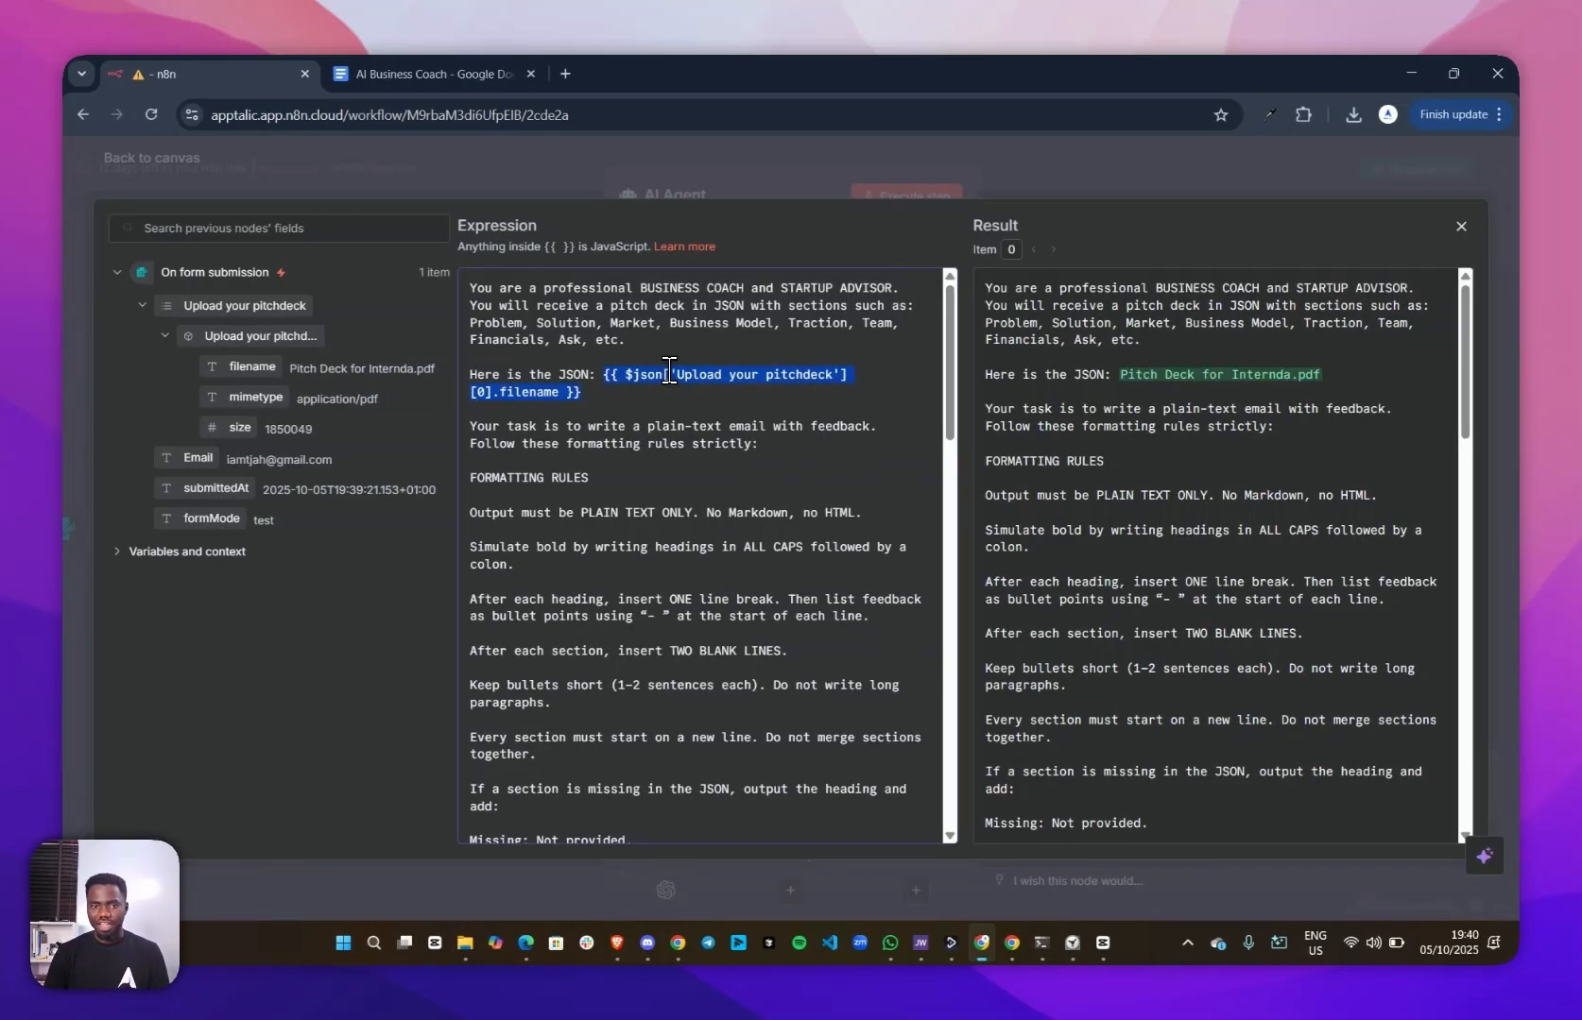
click(829, 169)
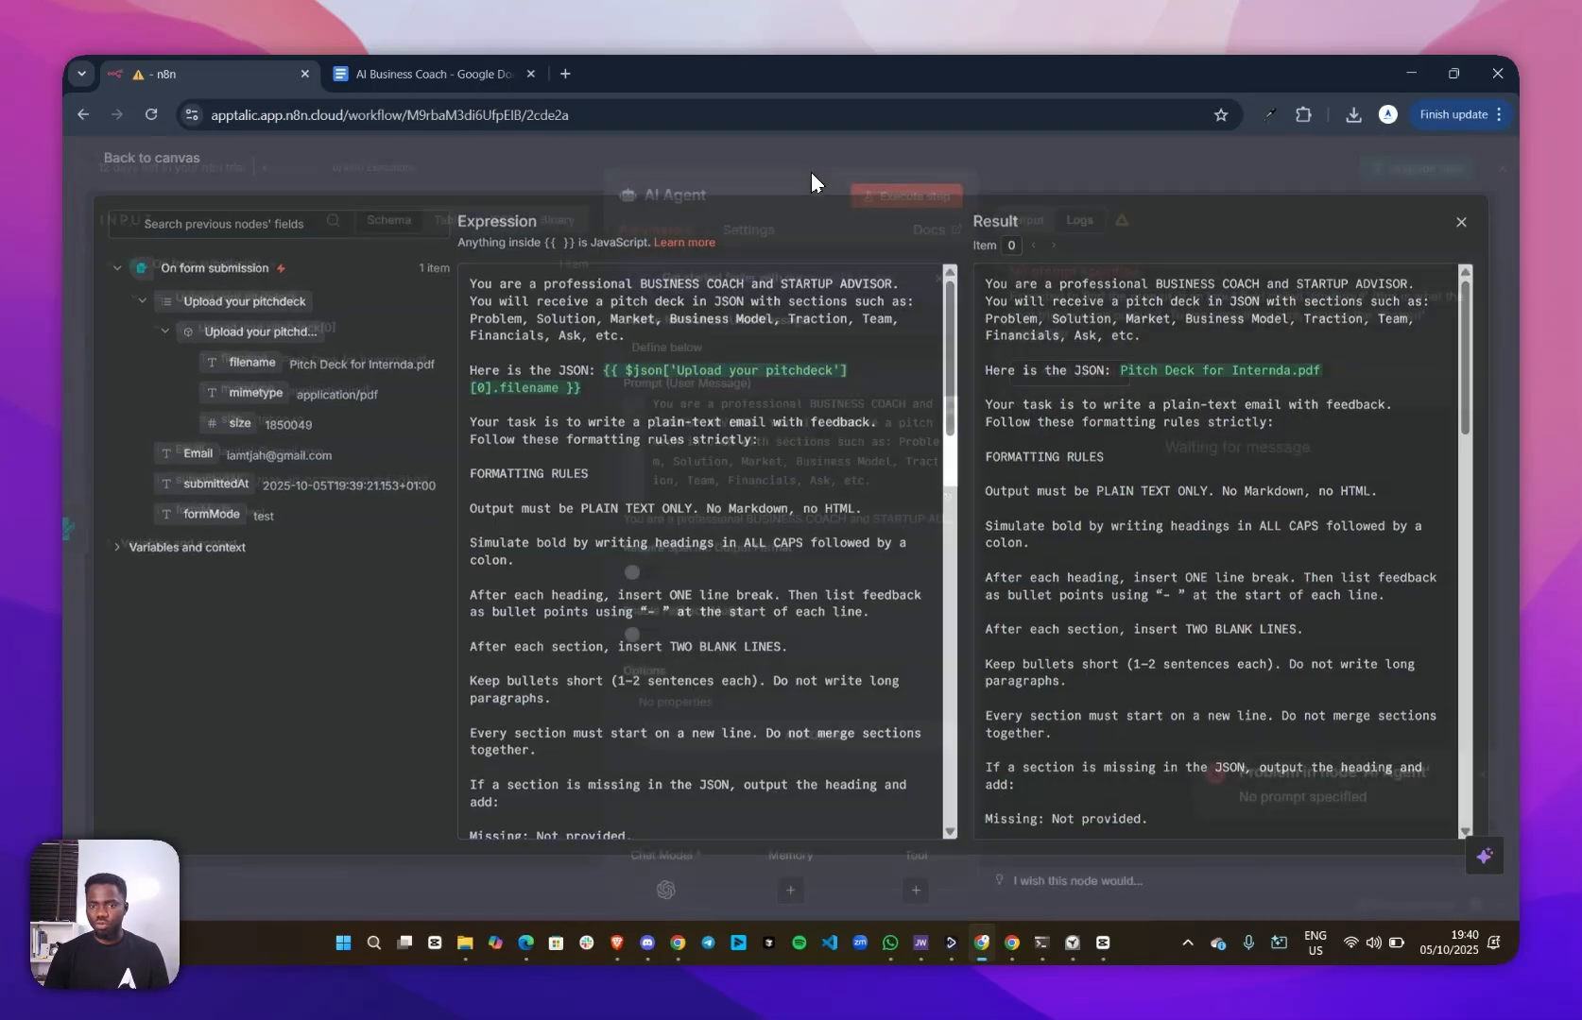
Run the AI Agent node with the filename expression in its prompt and read through the generated feedback email
click(878, 198)
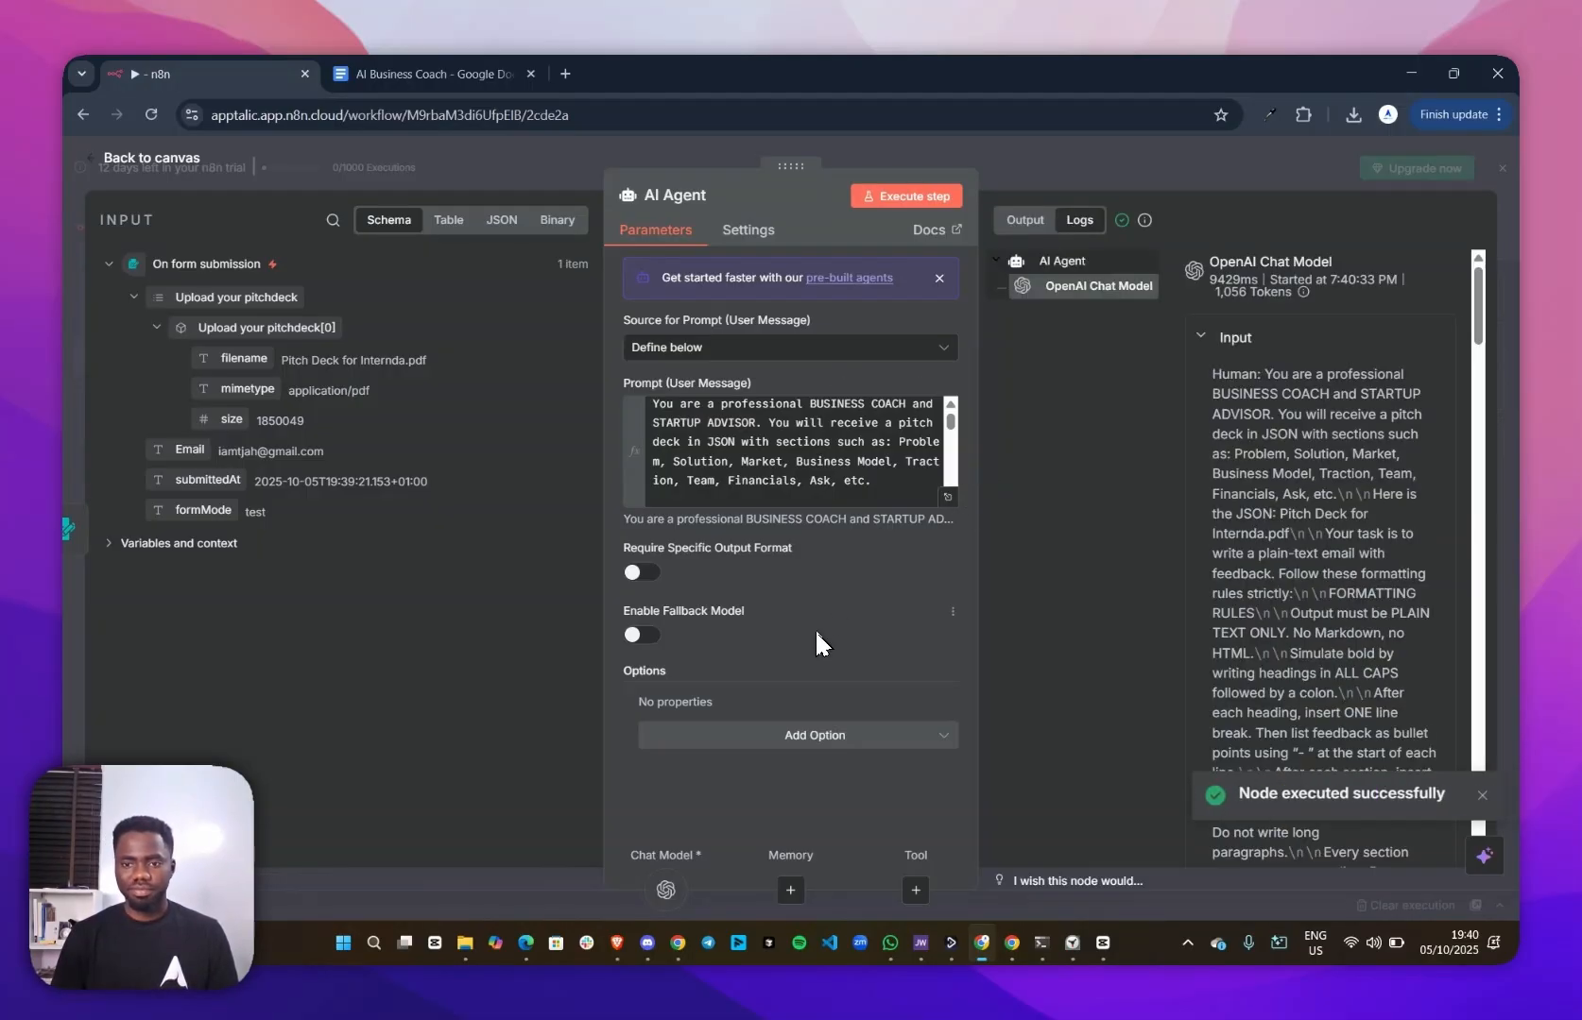
click(1024, 219)
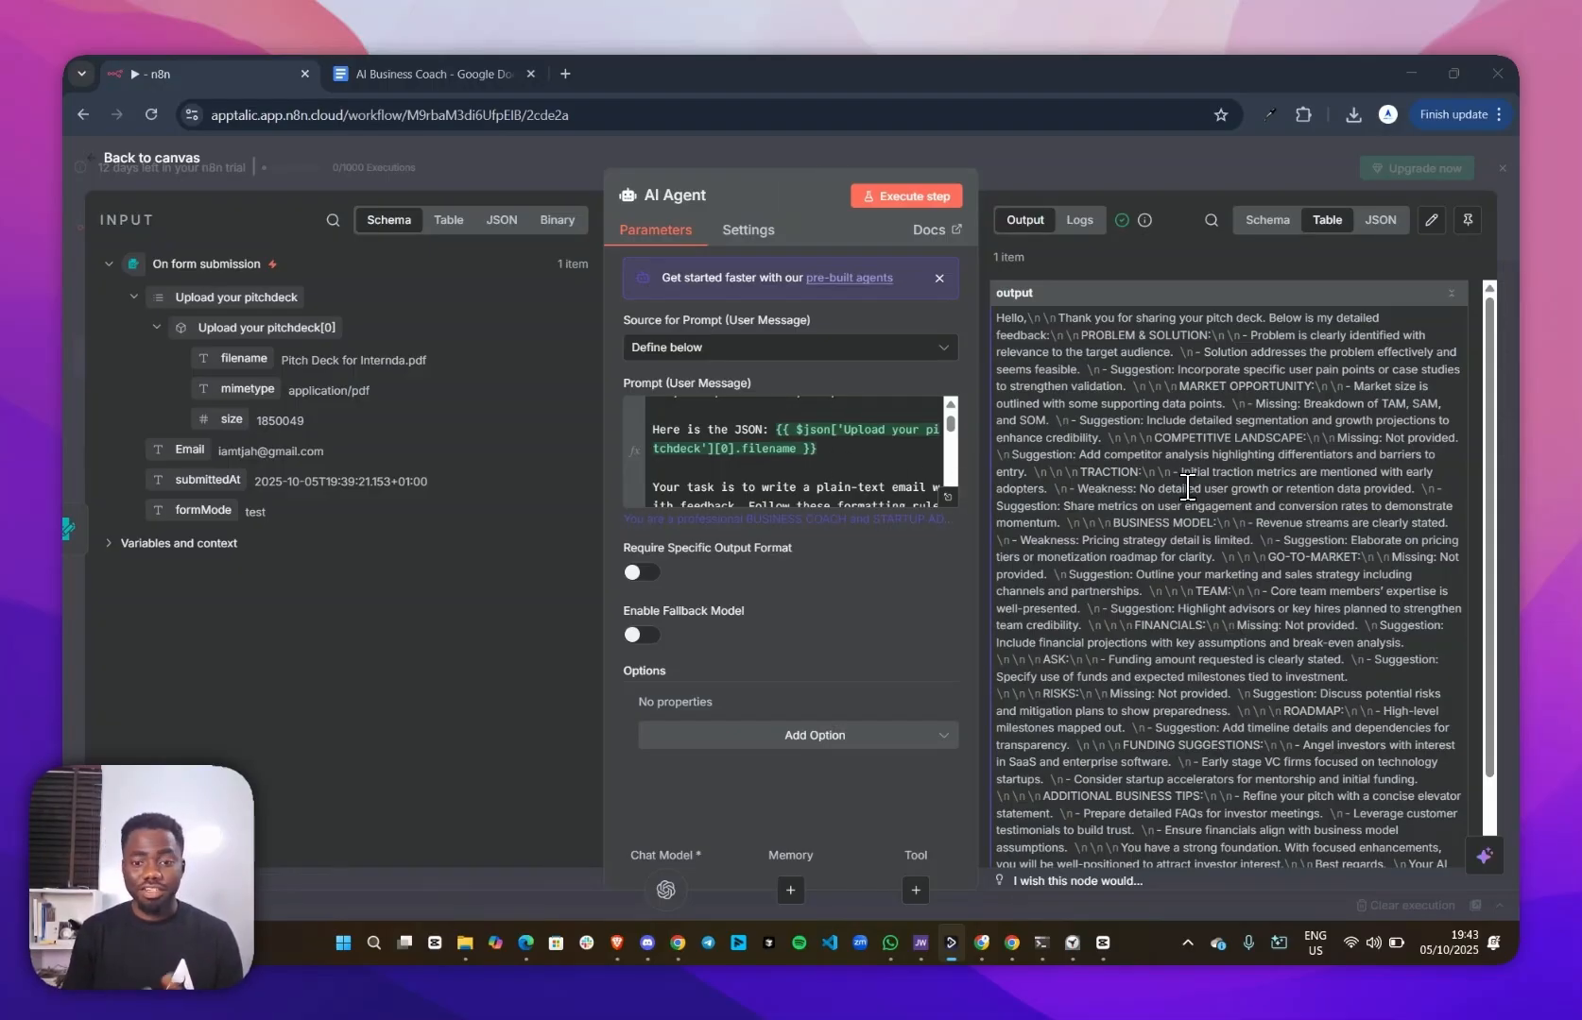
scroll(1191, 484, down, 3)
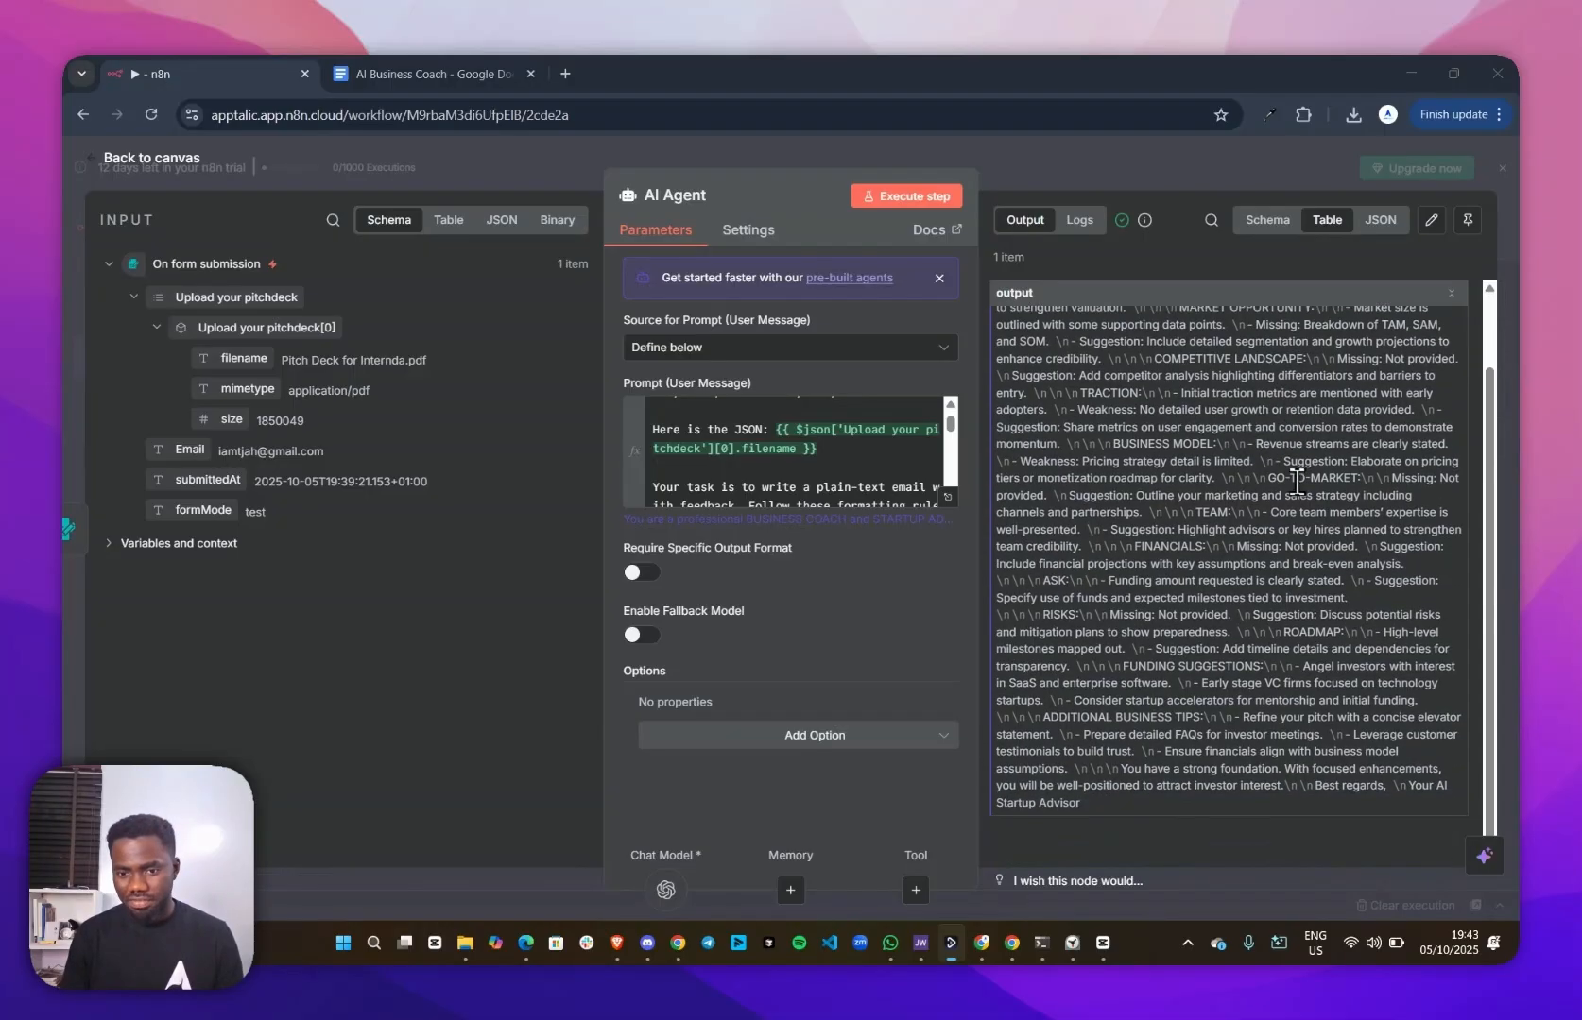
scroll(1164, 580, up, 3)
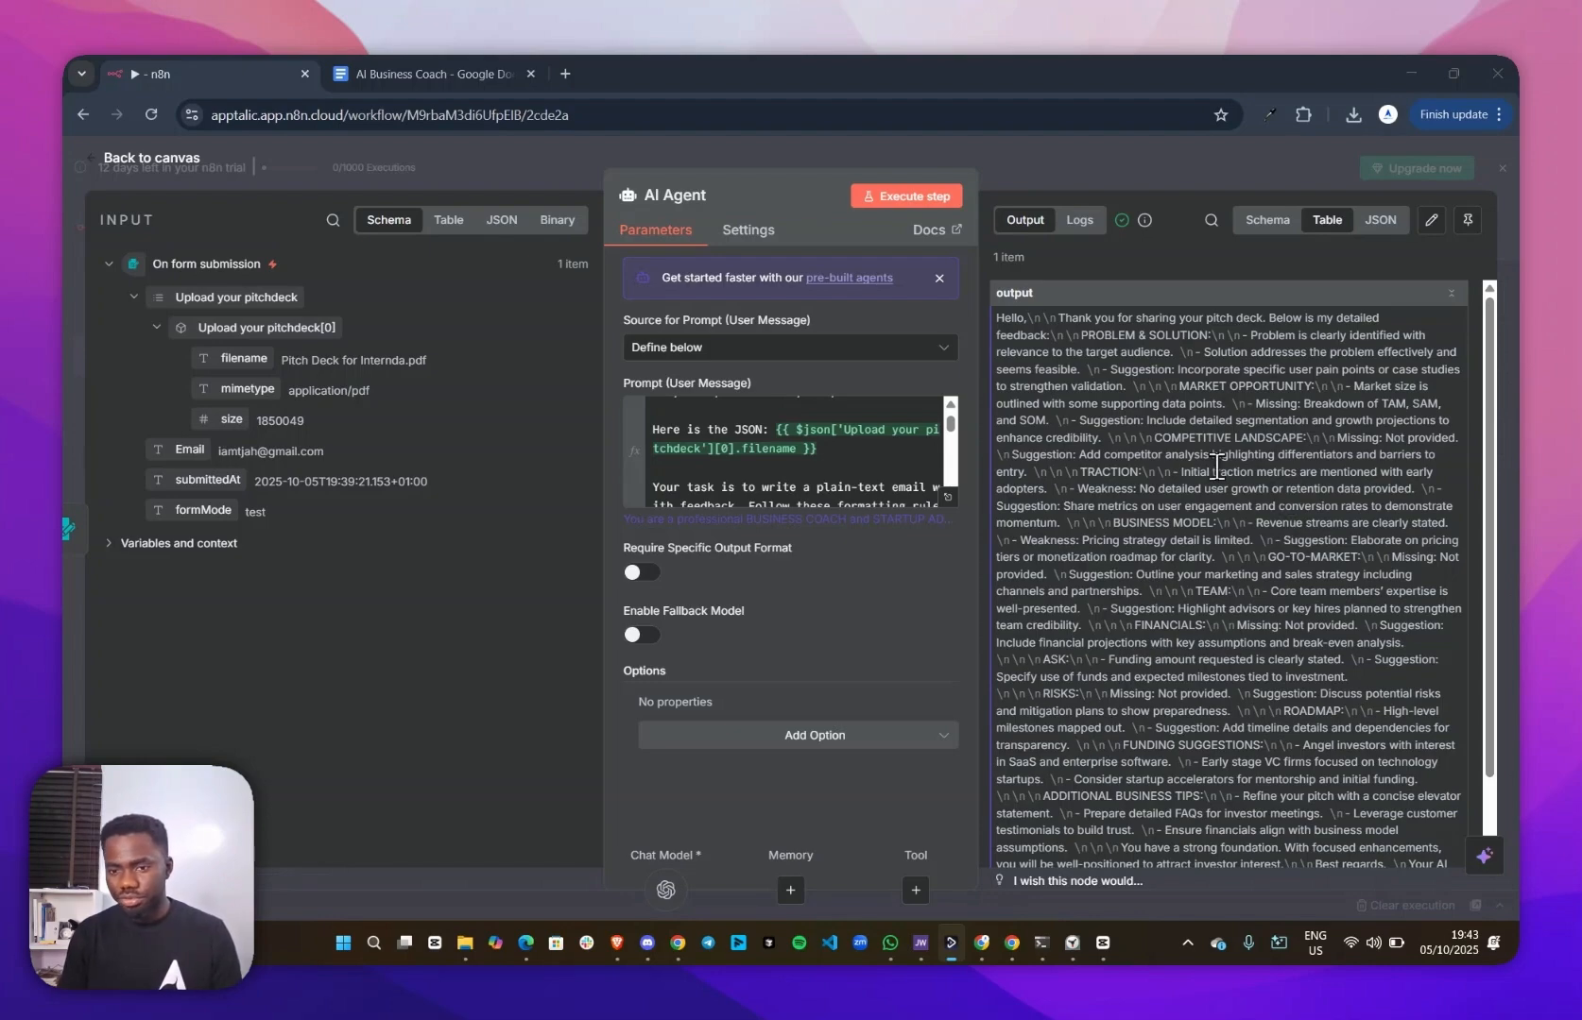
scroll(1217, 465, down, 3)
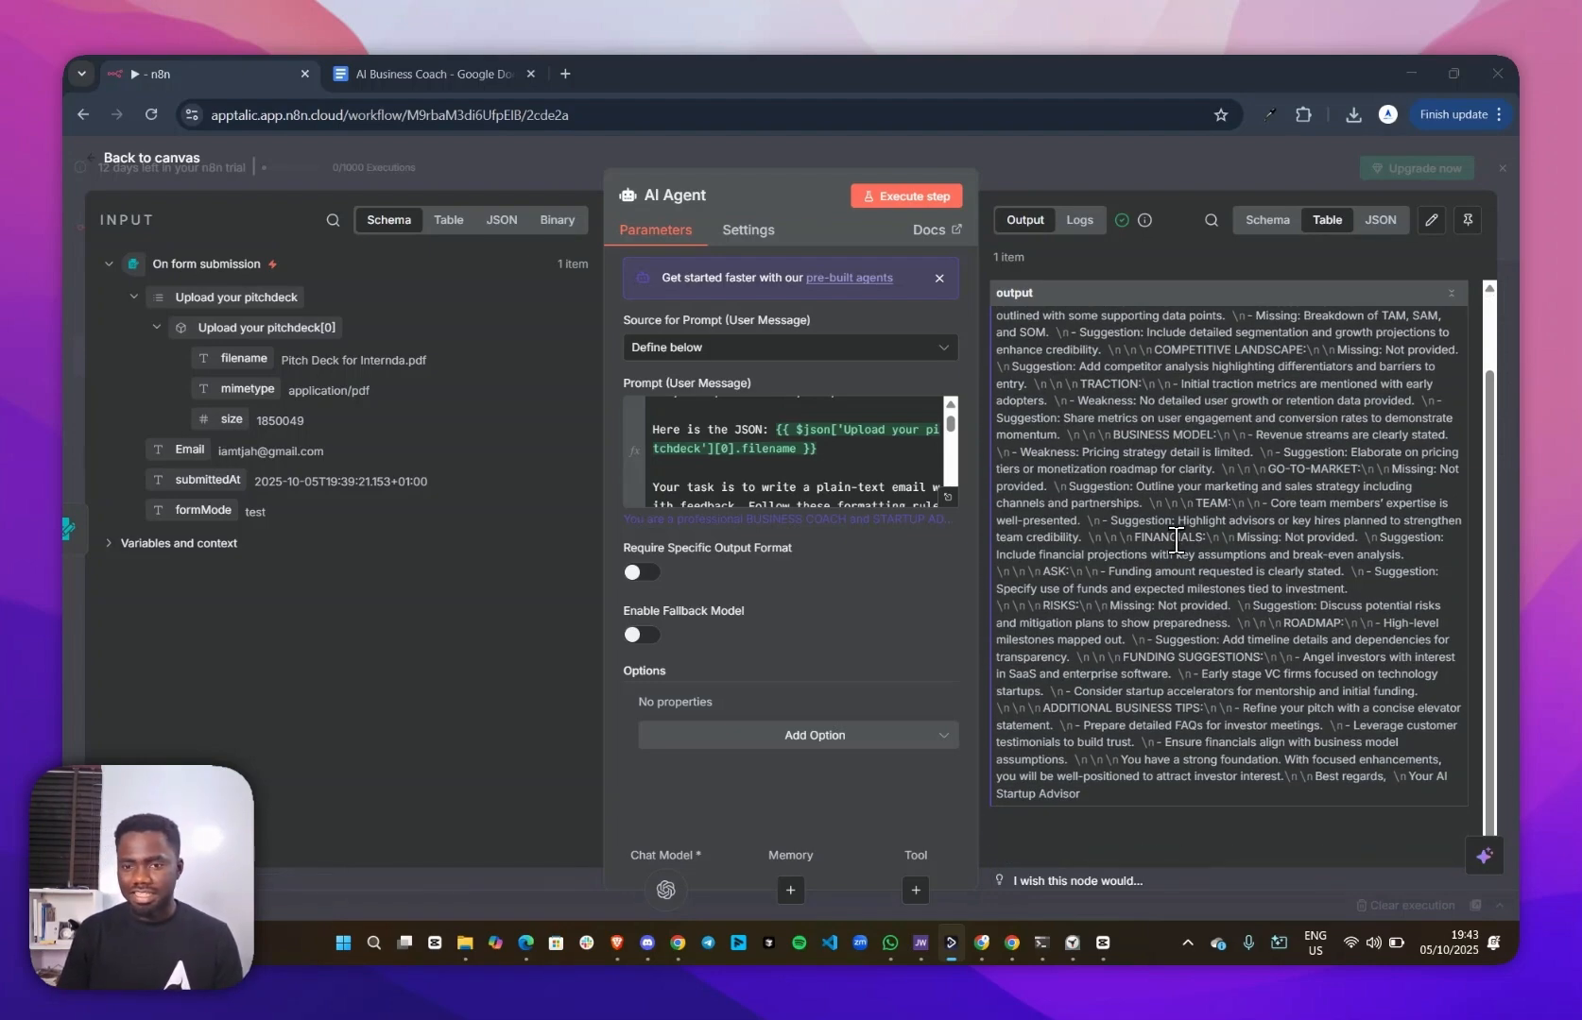
scroll(1175, 540, up, 3)
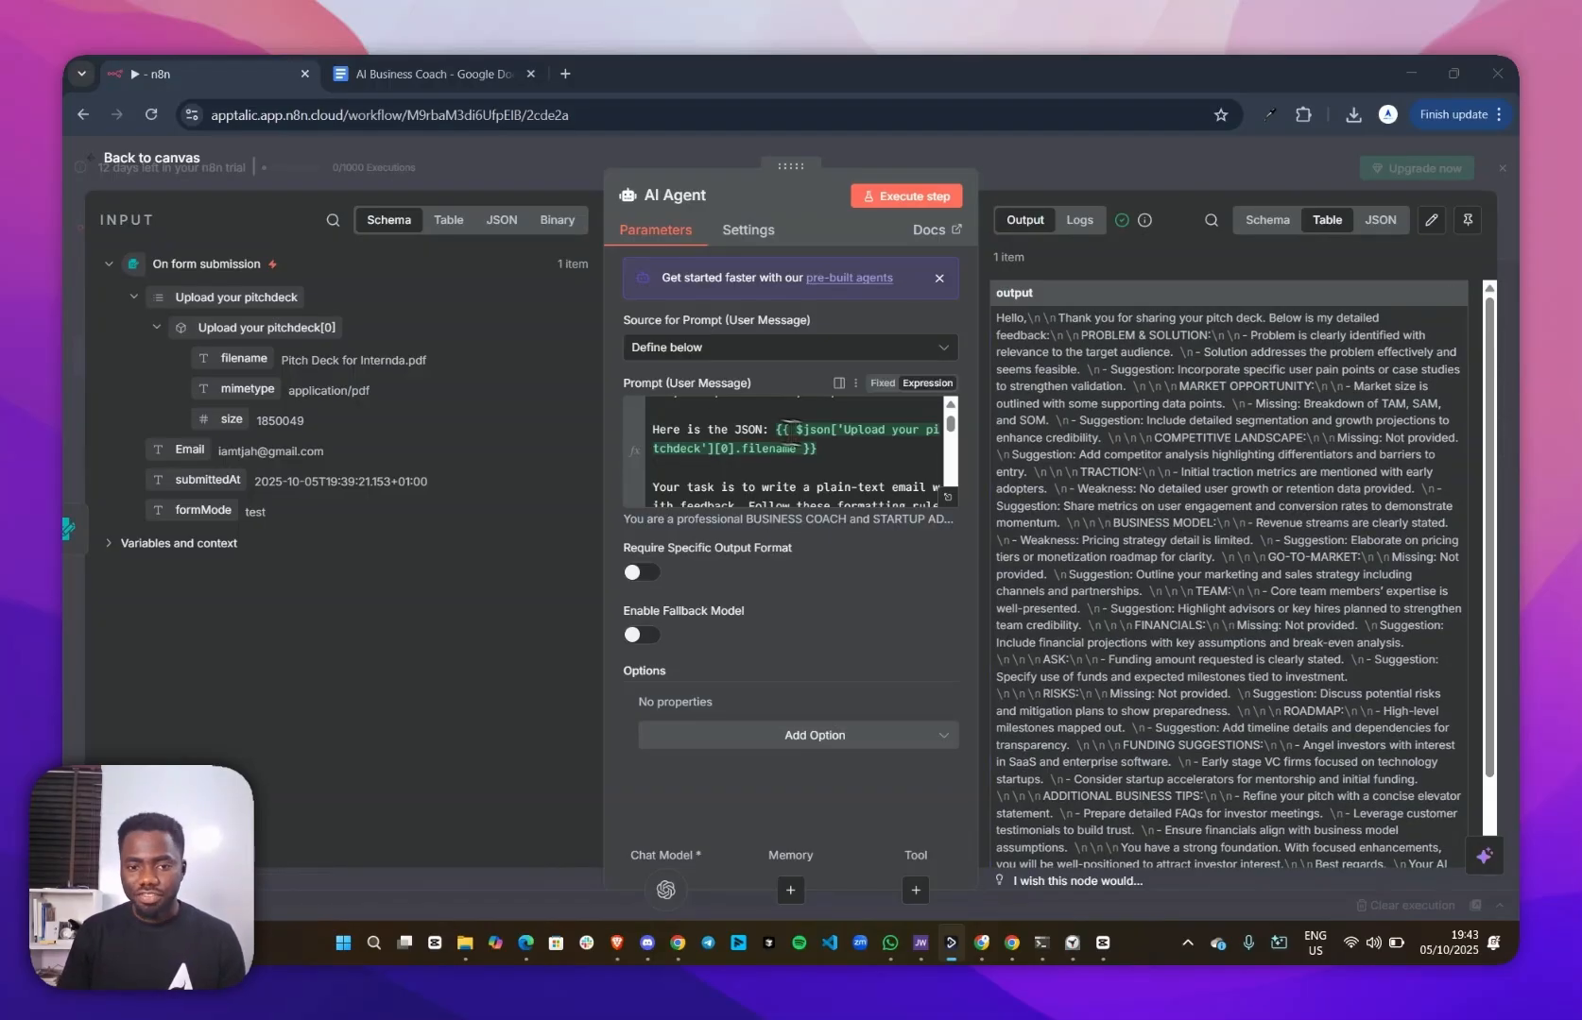
Replace the filename expression in the prompt with the Upload your pitchdeck[0] object, rerun the AI Agent and read its output
drag(818, 449, 781, 430)
key(BackSpace)
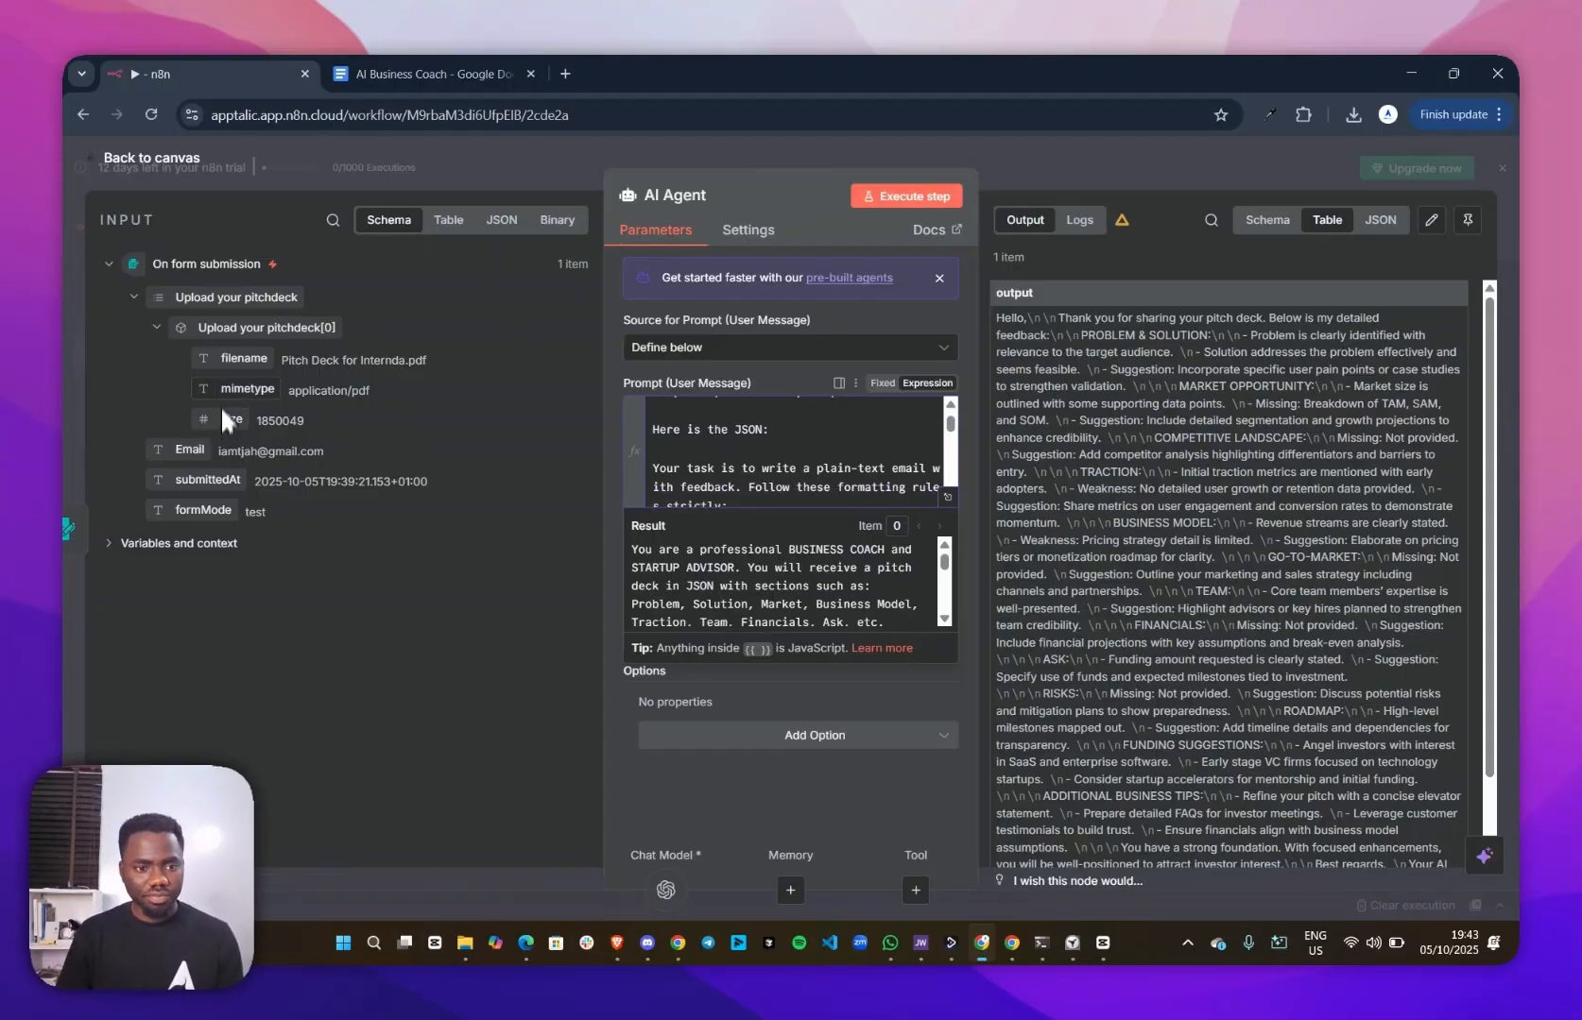
drag(220, 327, 799, 444)
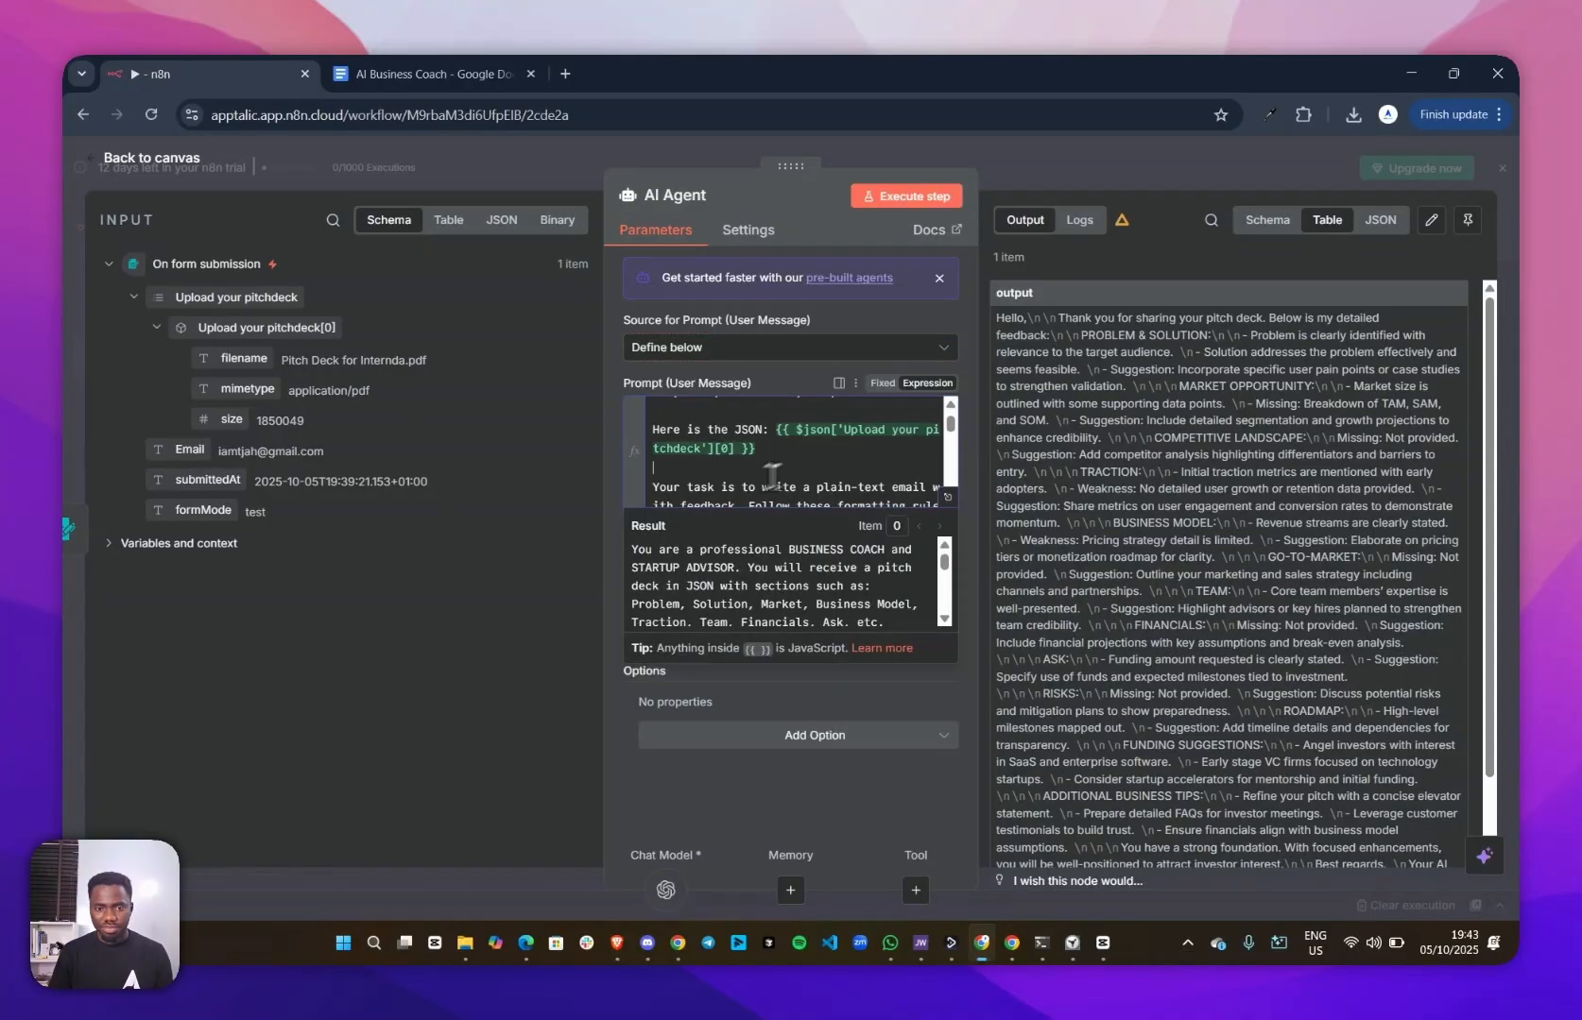
click(904, 198)
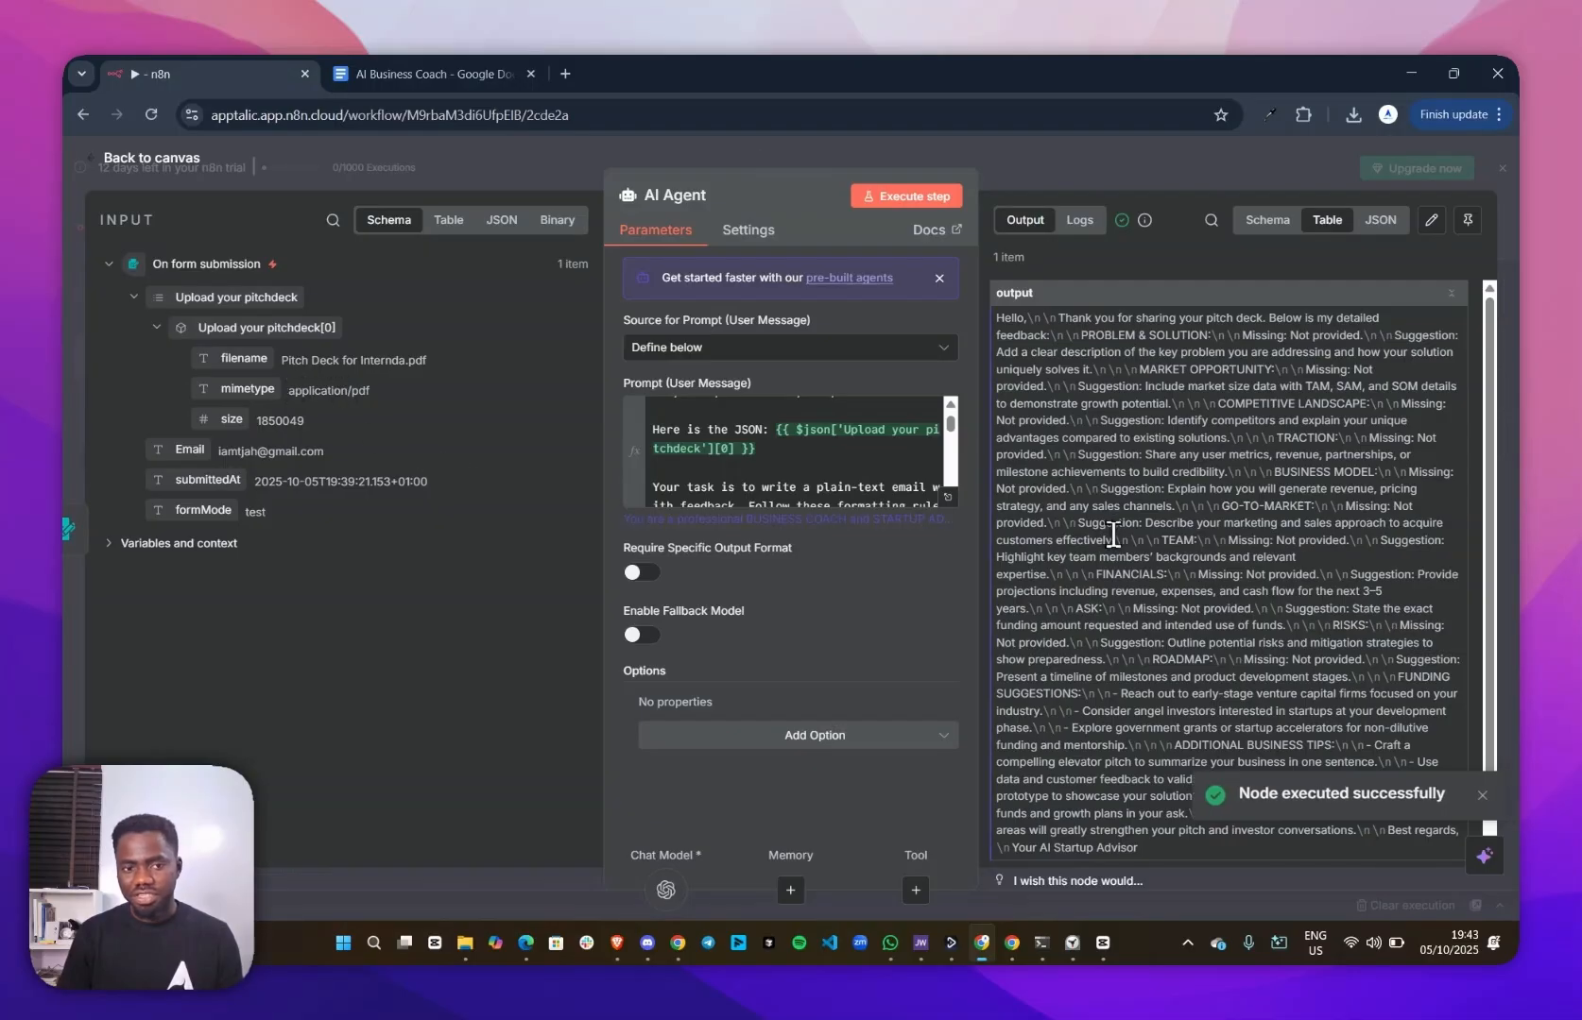
scroll(1199, 493, down, 1)
scroll(1179, 503, up, 1)
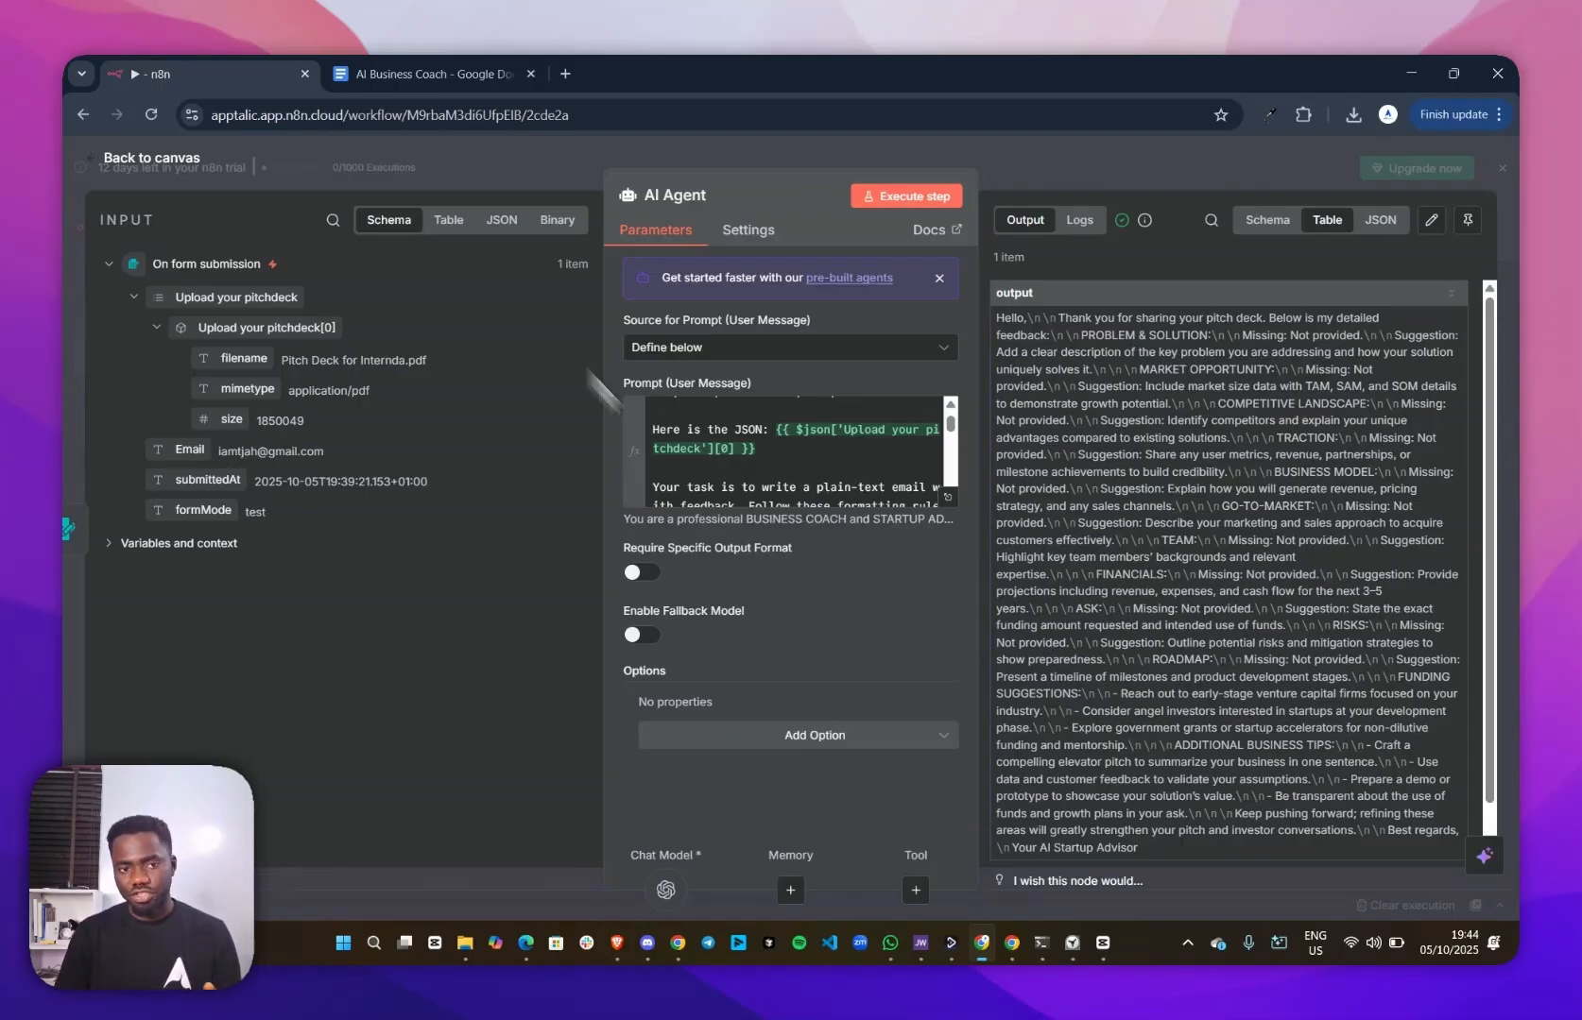
Show the form submission's binary input data and examine the uploaded pitch deck's file details
click(556, 220)
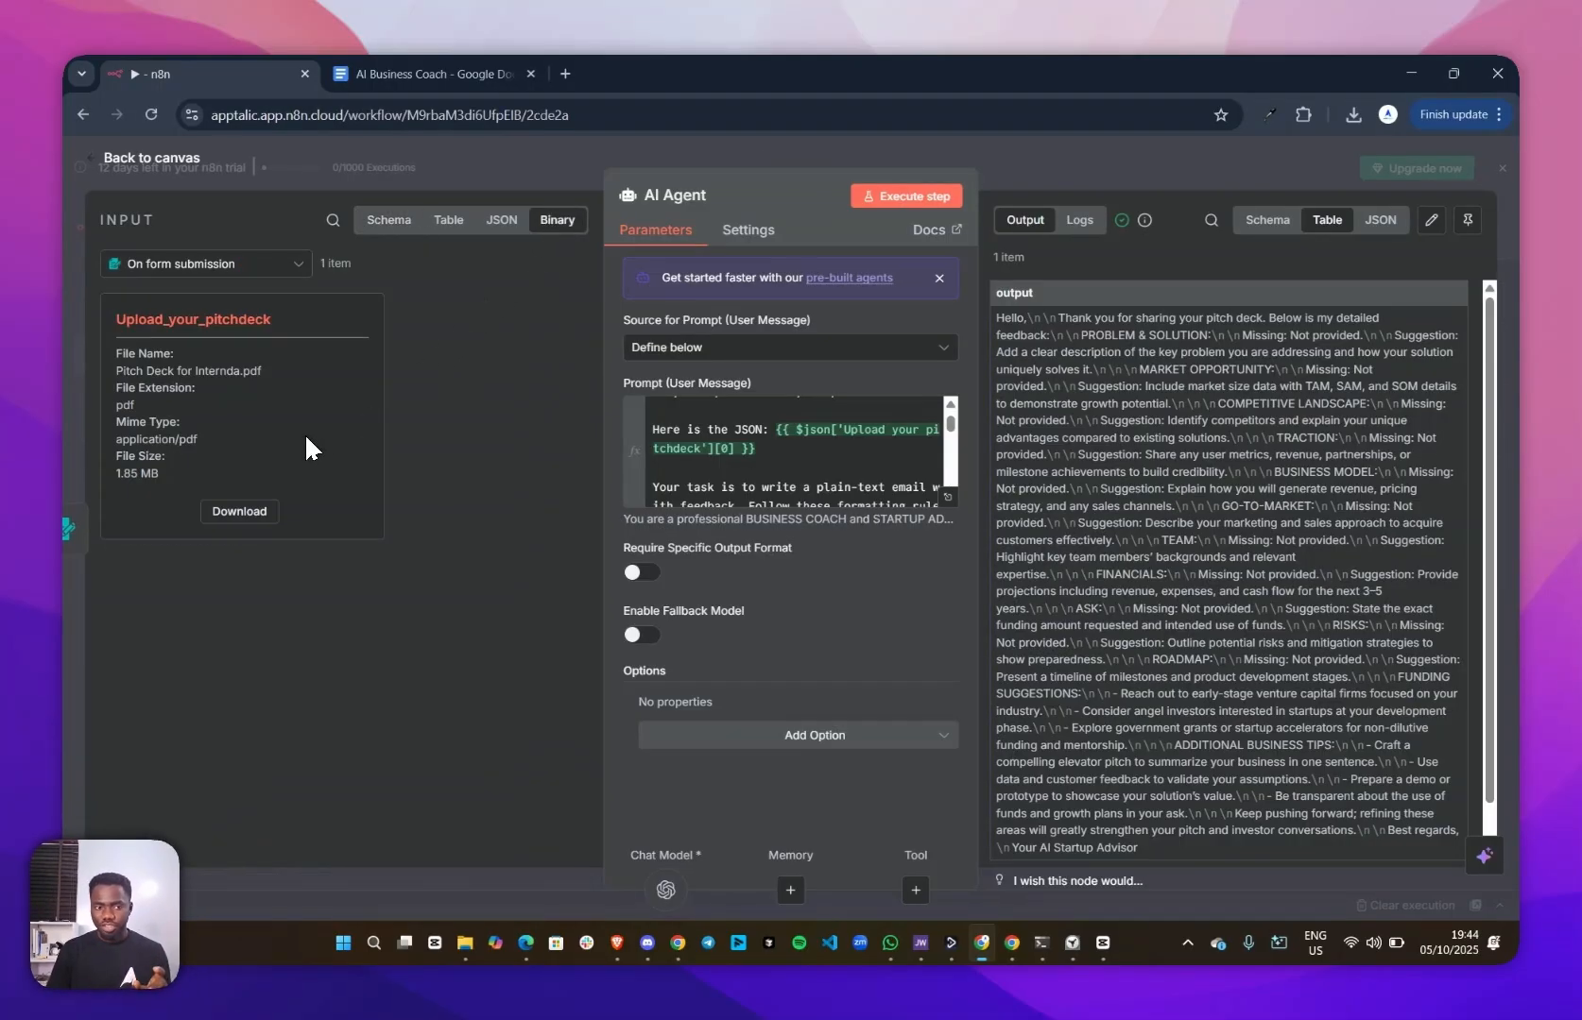
drag(160, 470, 119, 346)
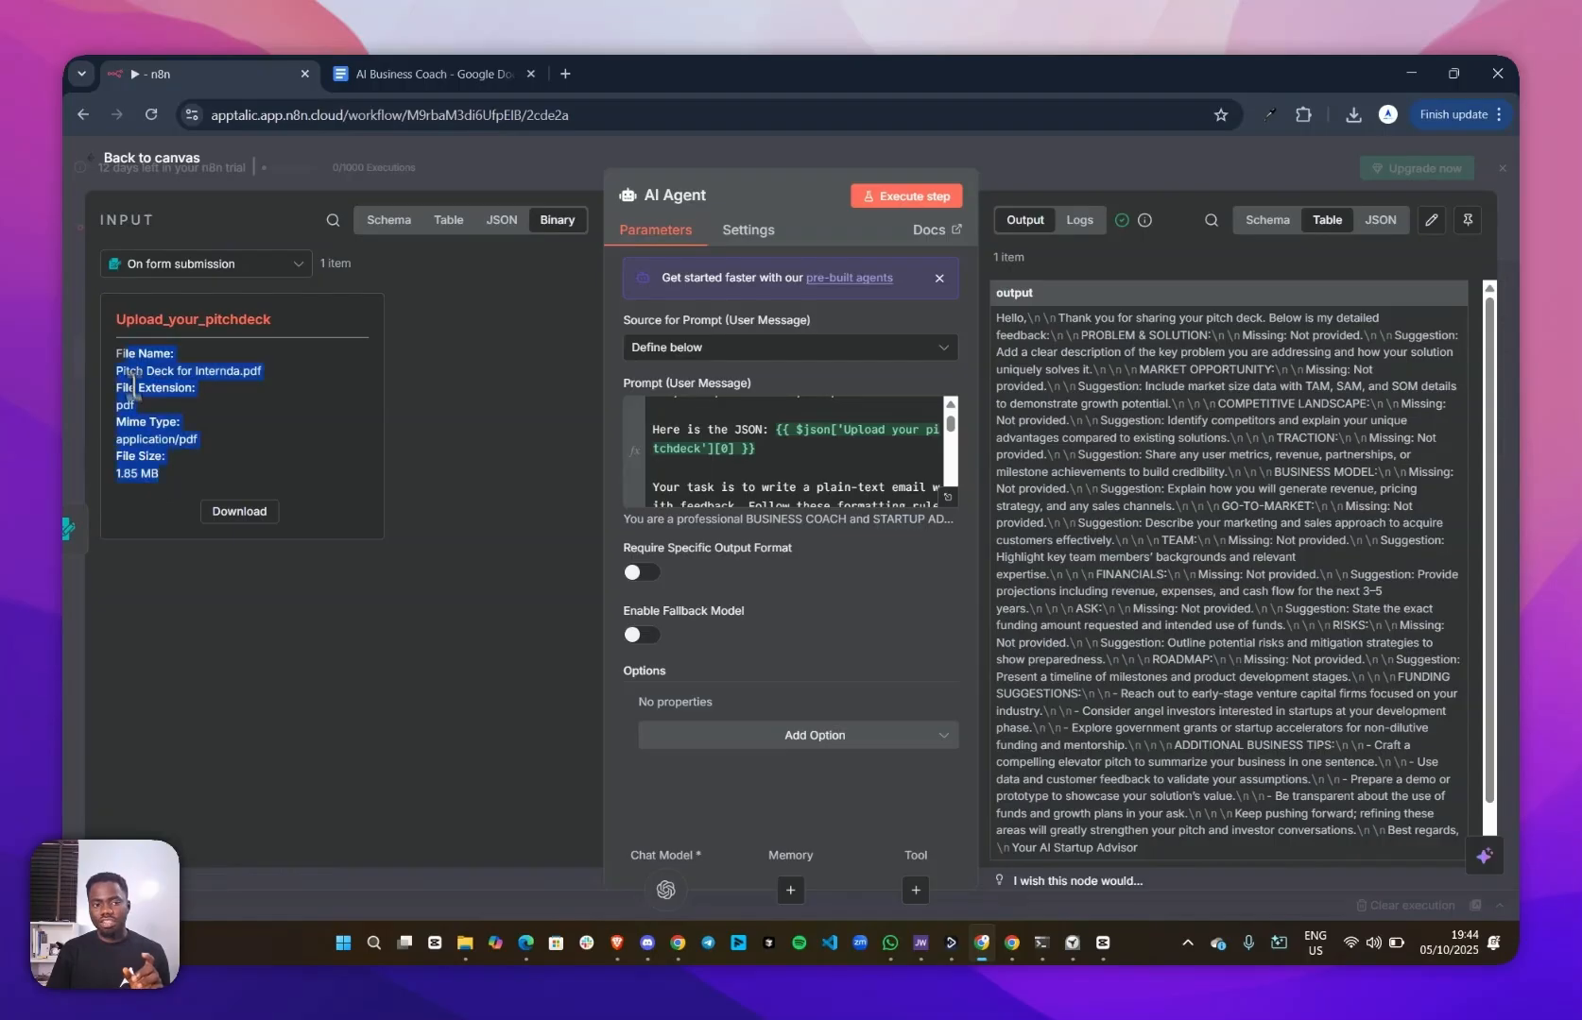
click(229, 388)
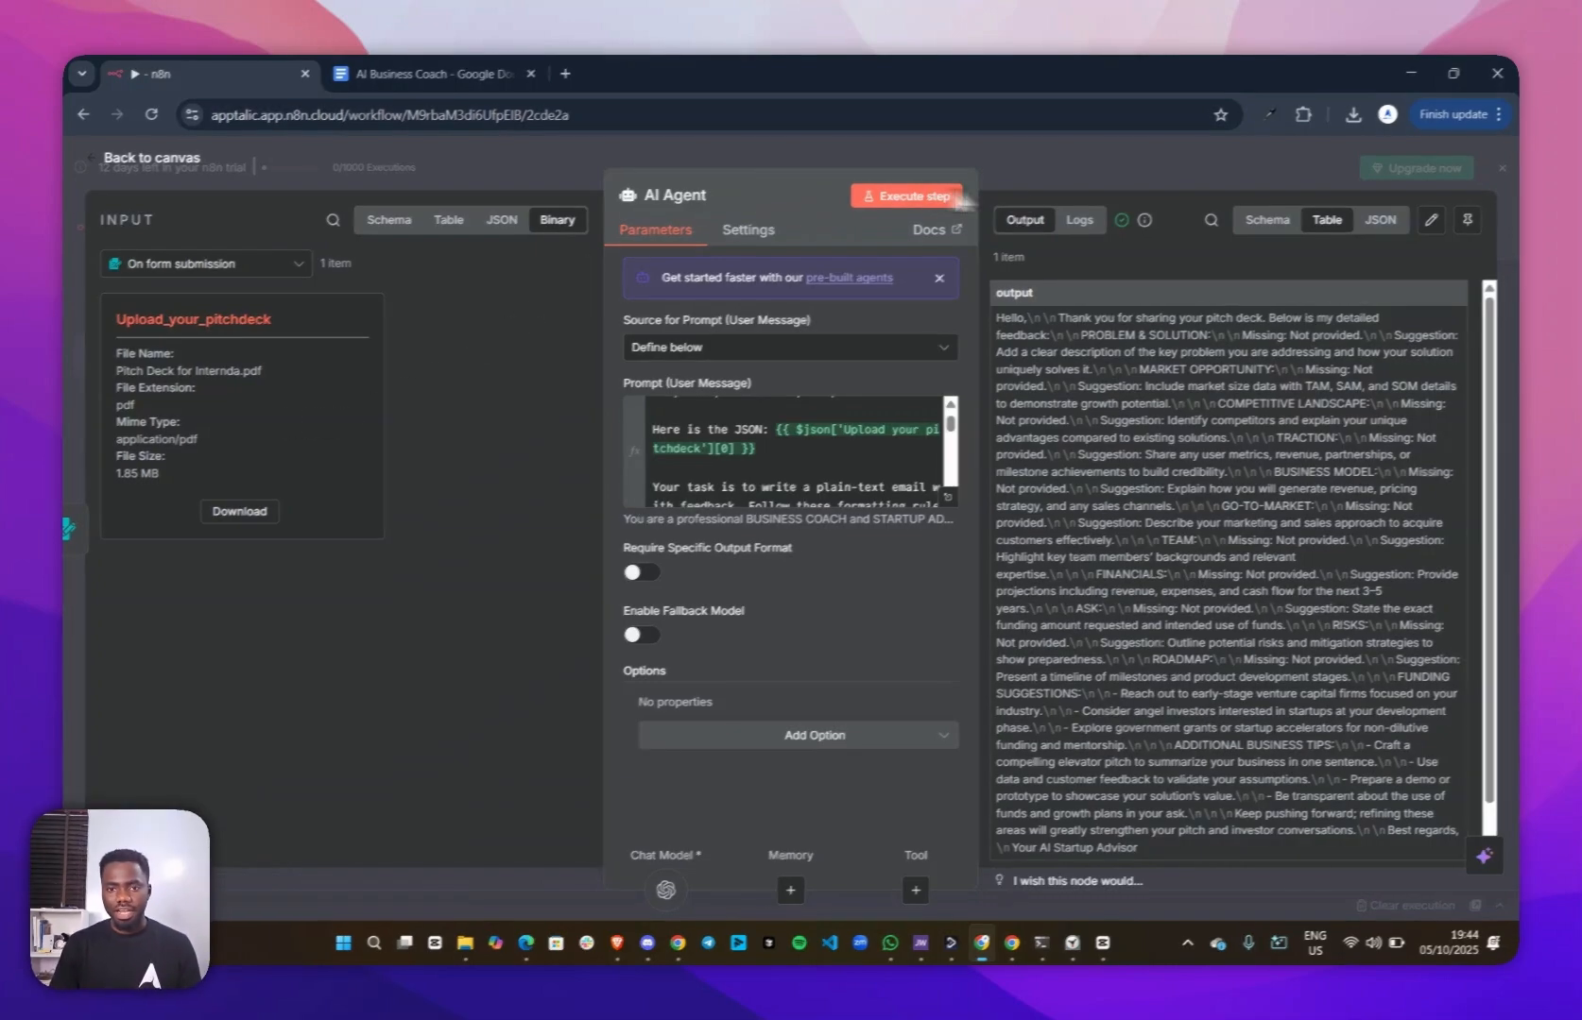
Insert an Extract from File node with the Extract from PDF action between the form trigger and the AI Agent
click(1074, 182)
click(493, 482)
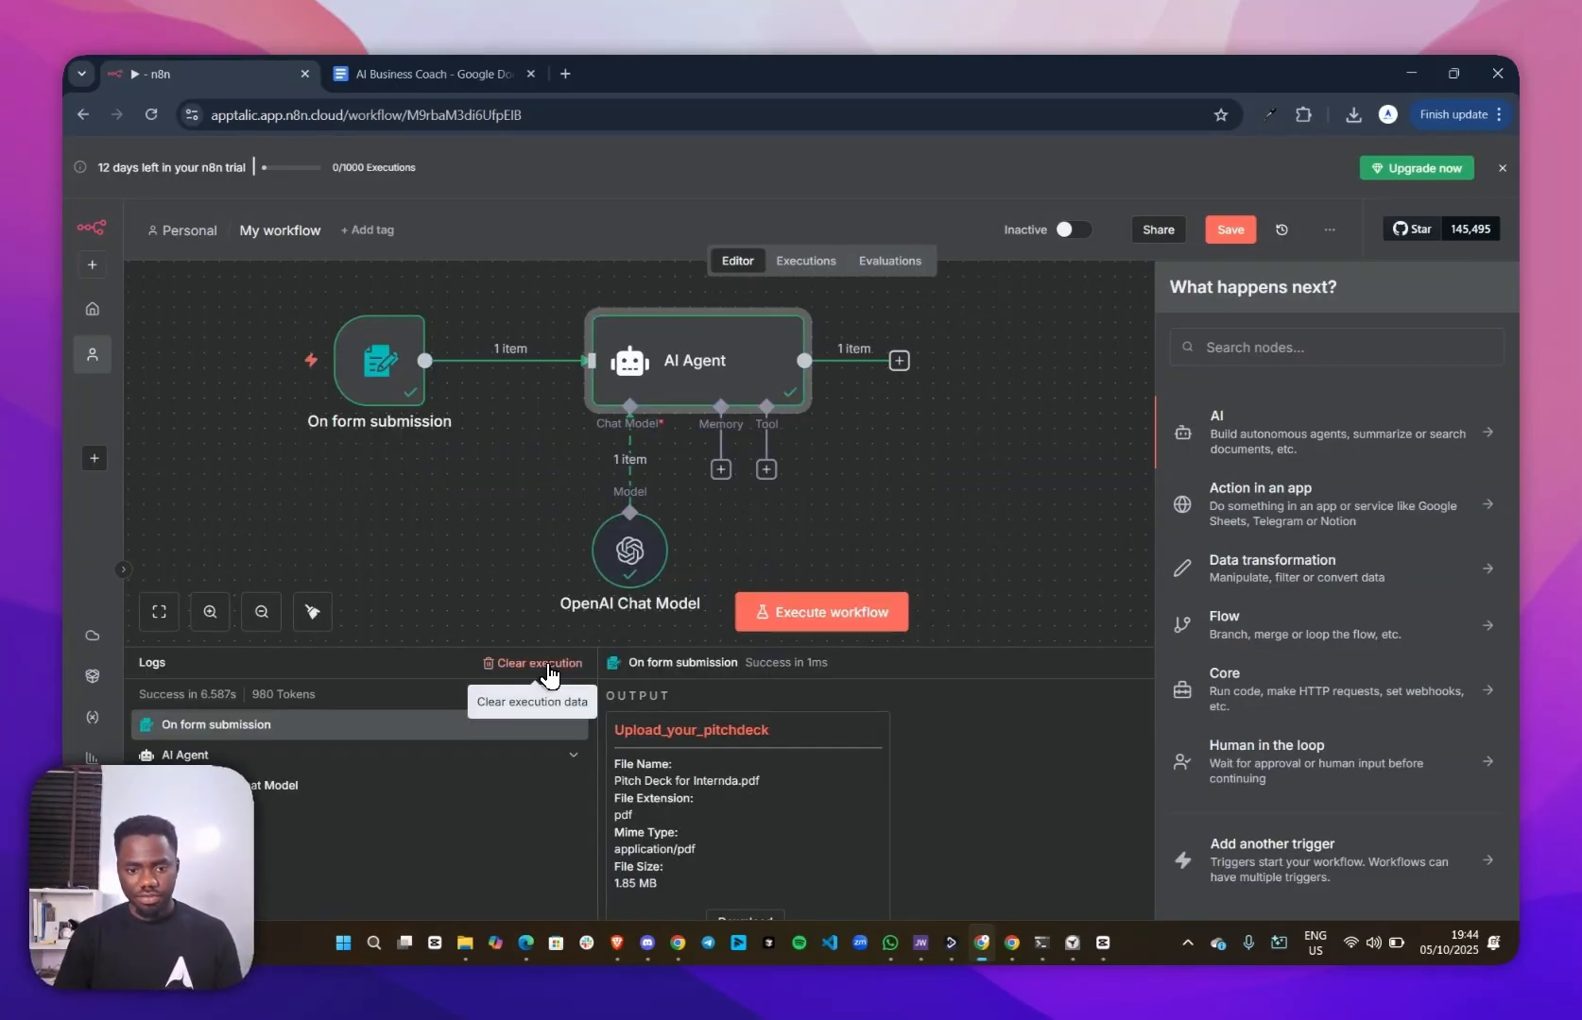
click(1052, 600)
click(1498, 662)
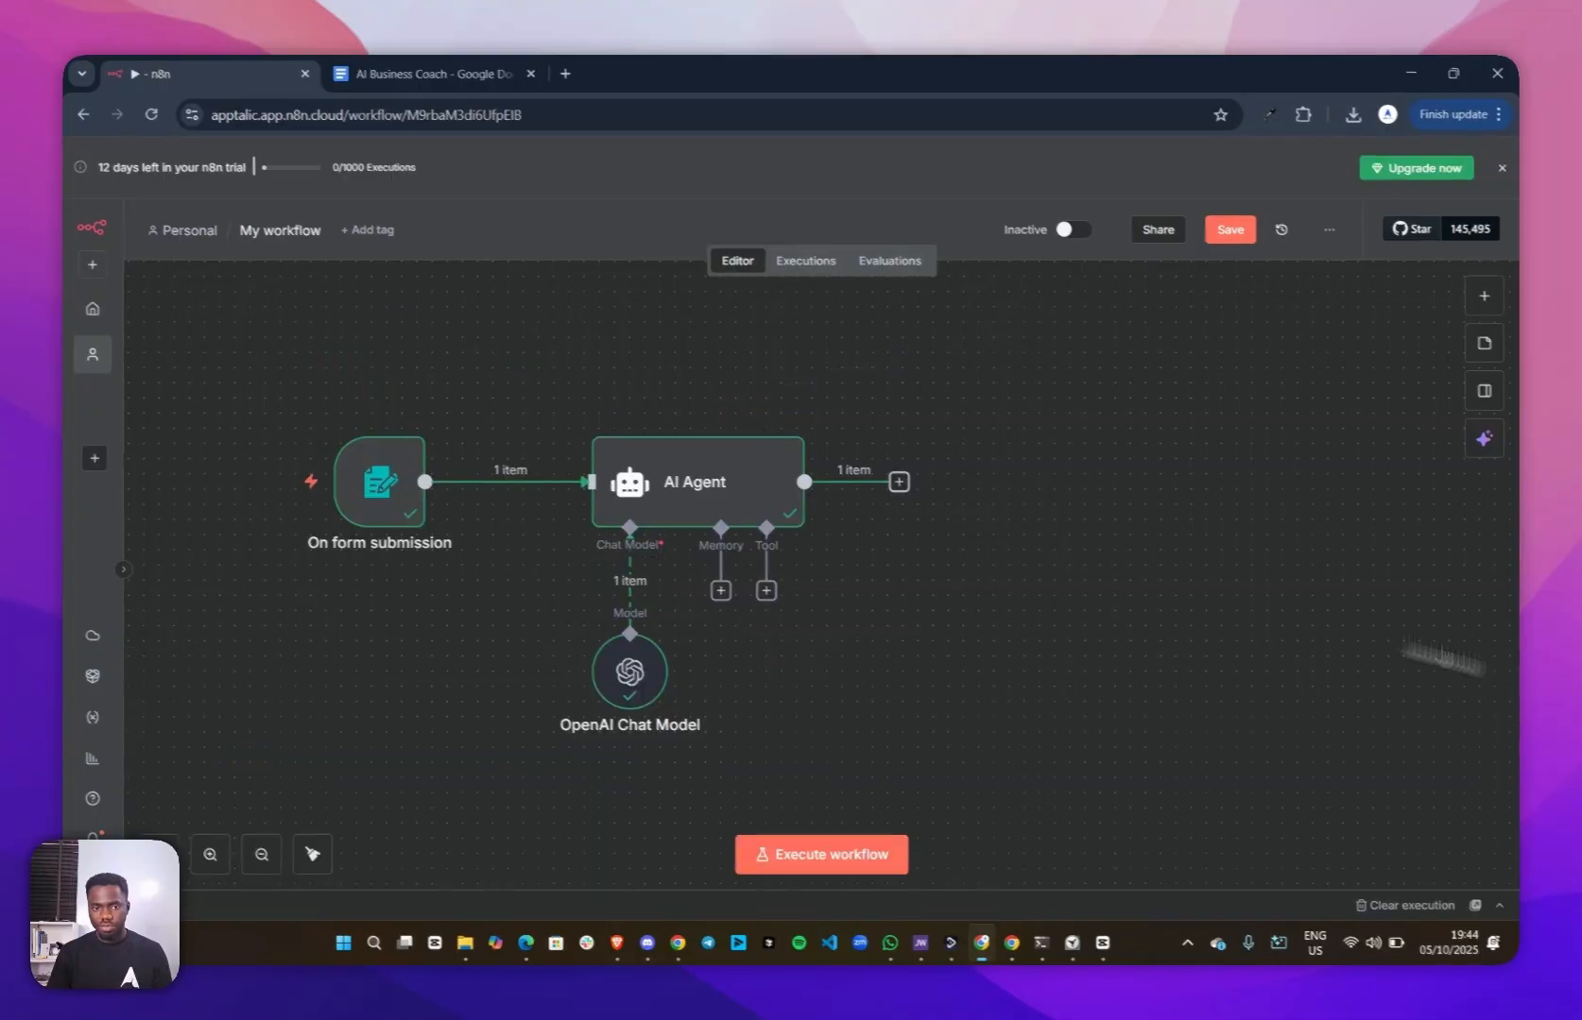
click(494, 482)
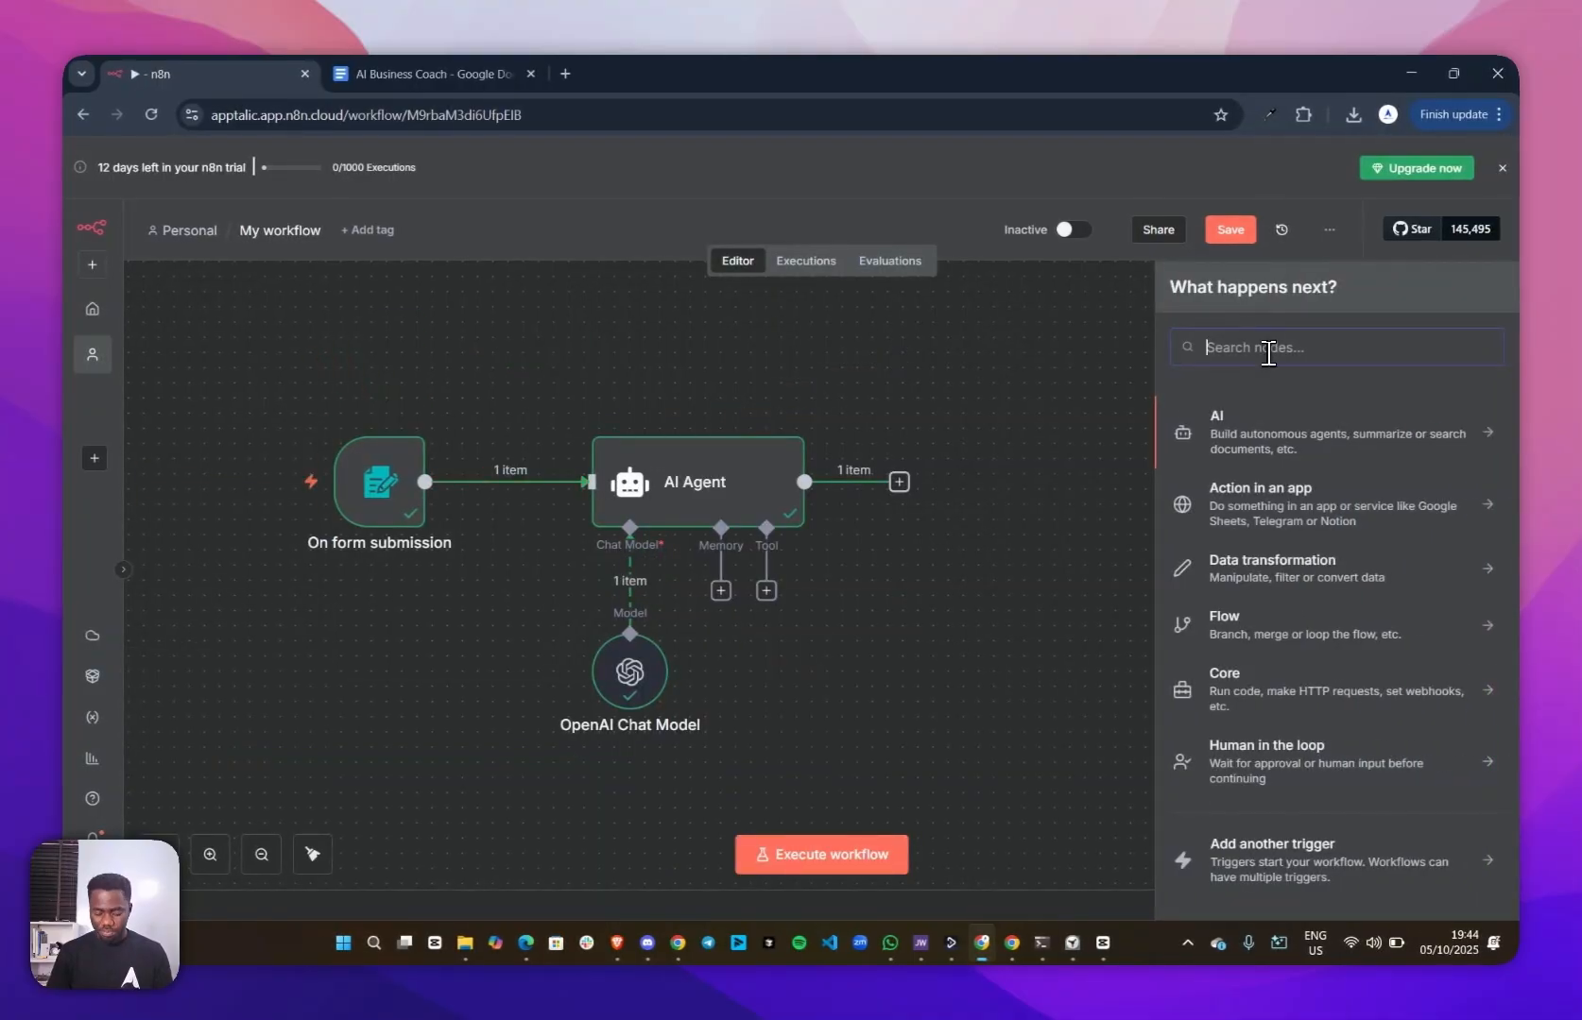
text(extra)
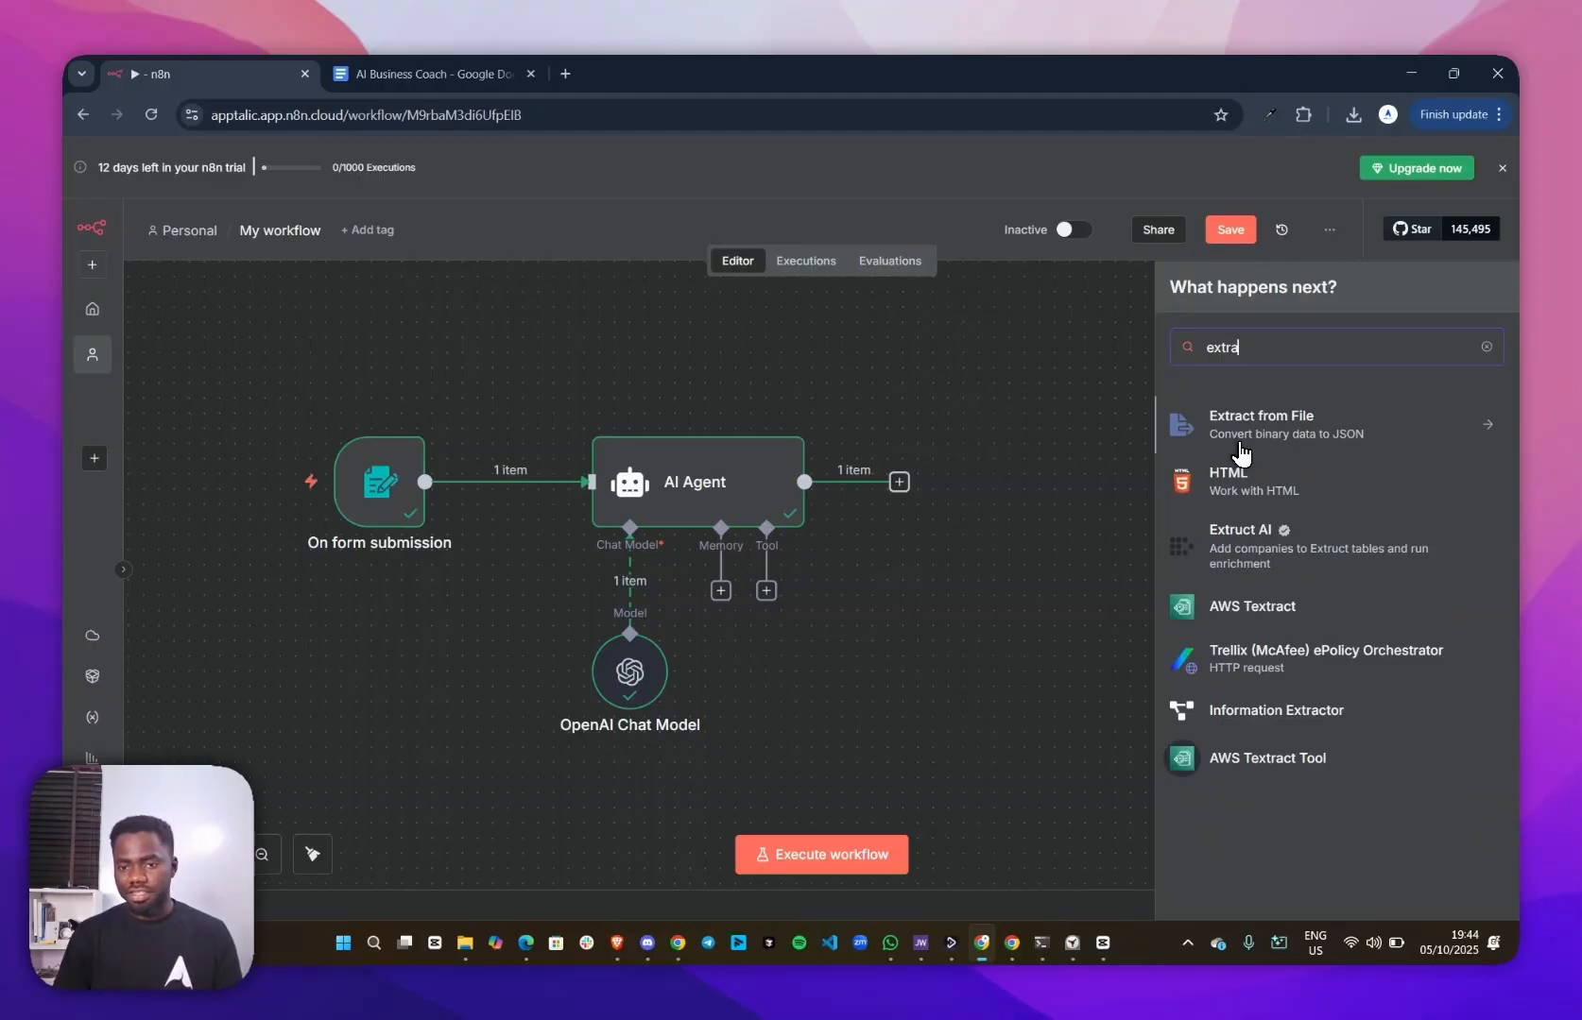
click(1312, 447)
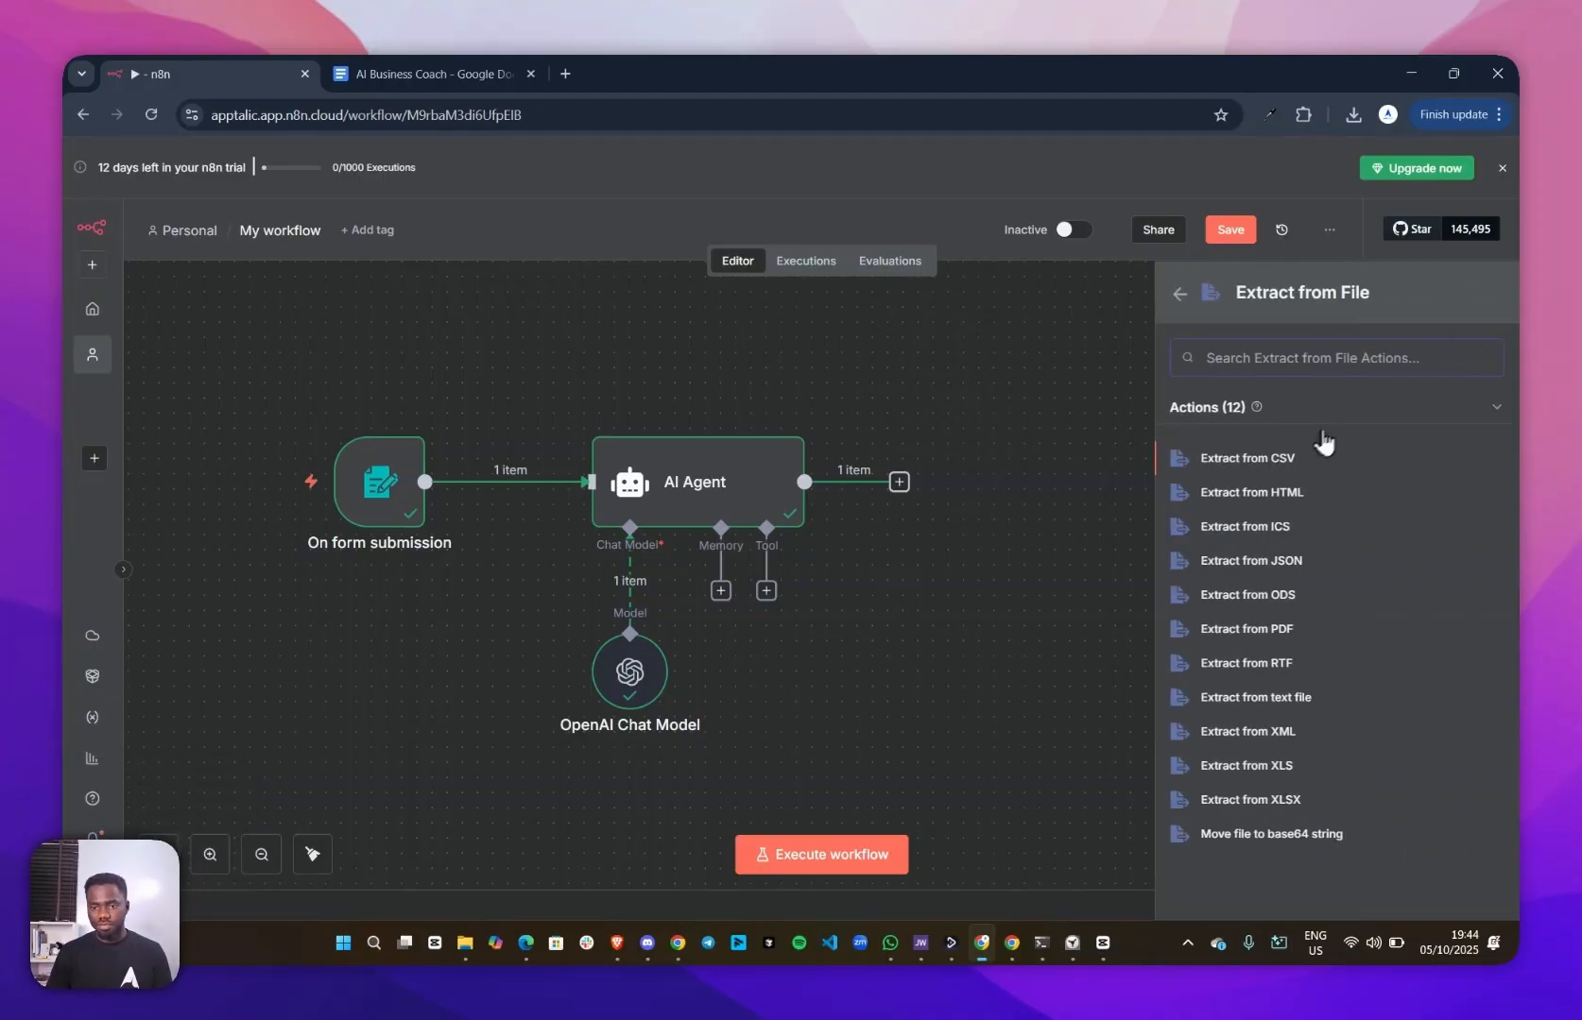
click(1247, 633)
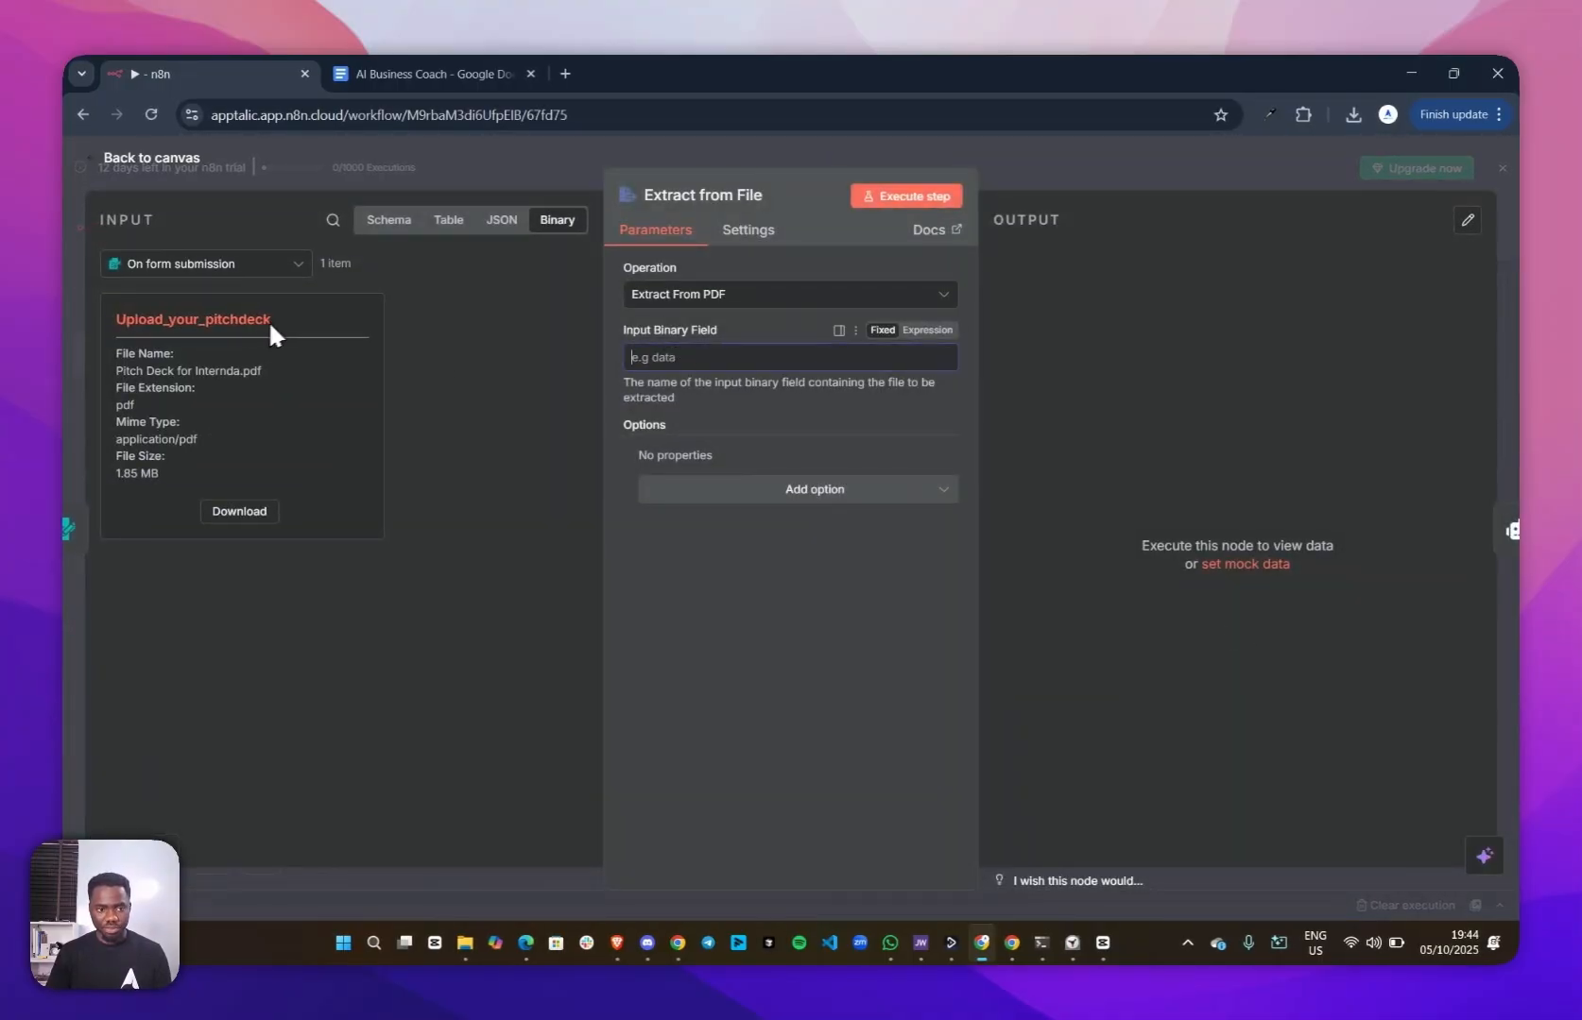
Extract the PDF using Upload_your_pitchdeck as the input binary field, and review the extracted text before returning to the canvas
drag(274, 322, 694, 357)
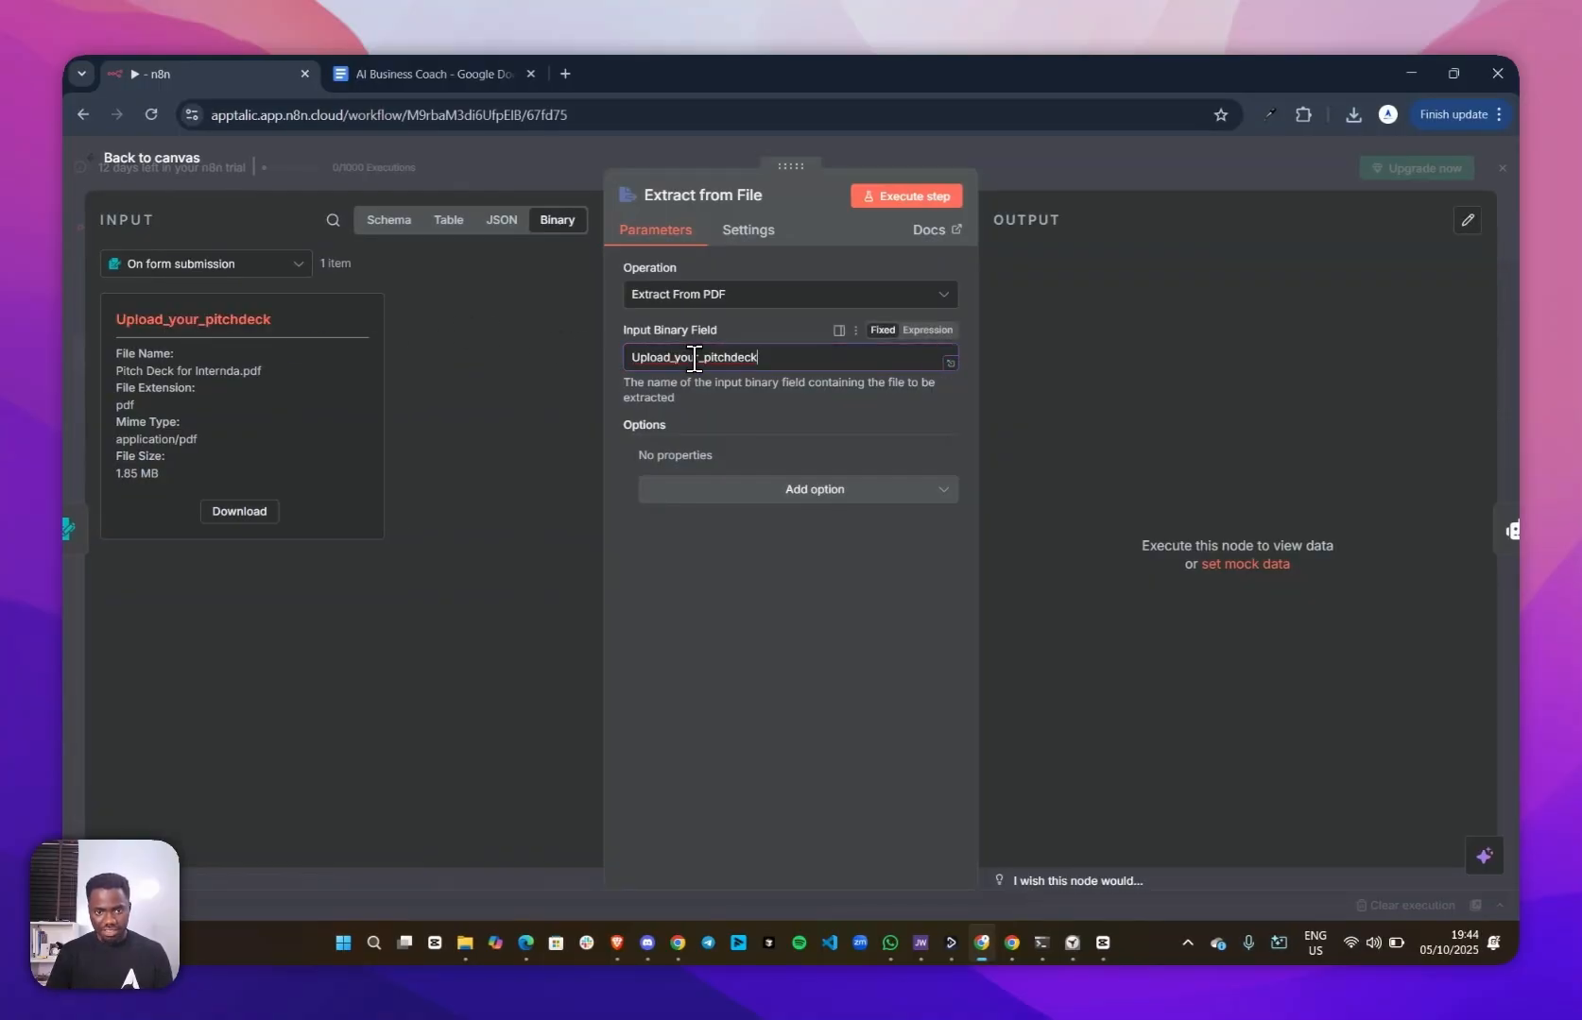
click(885, 195)
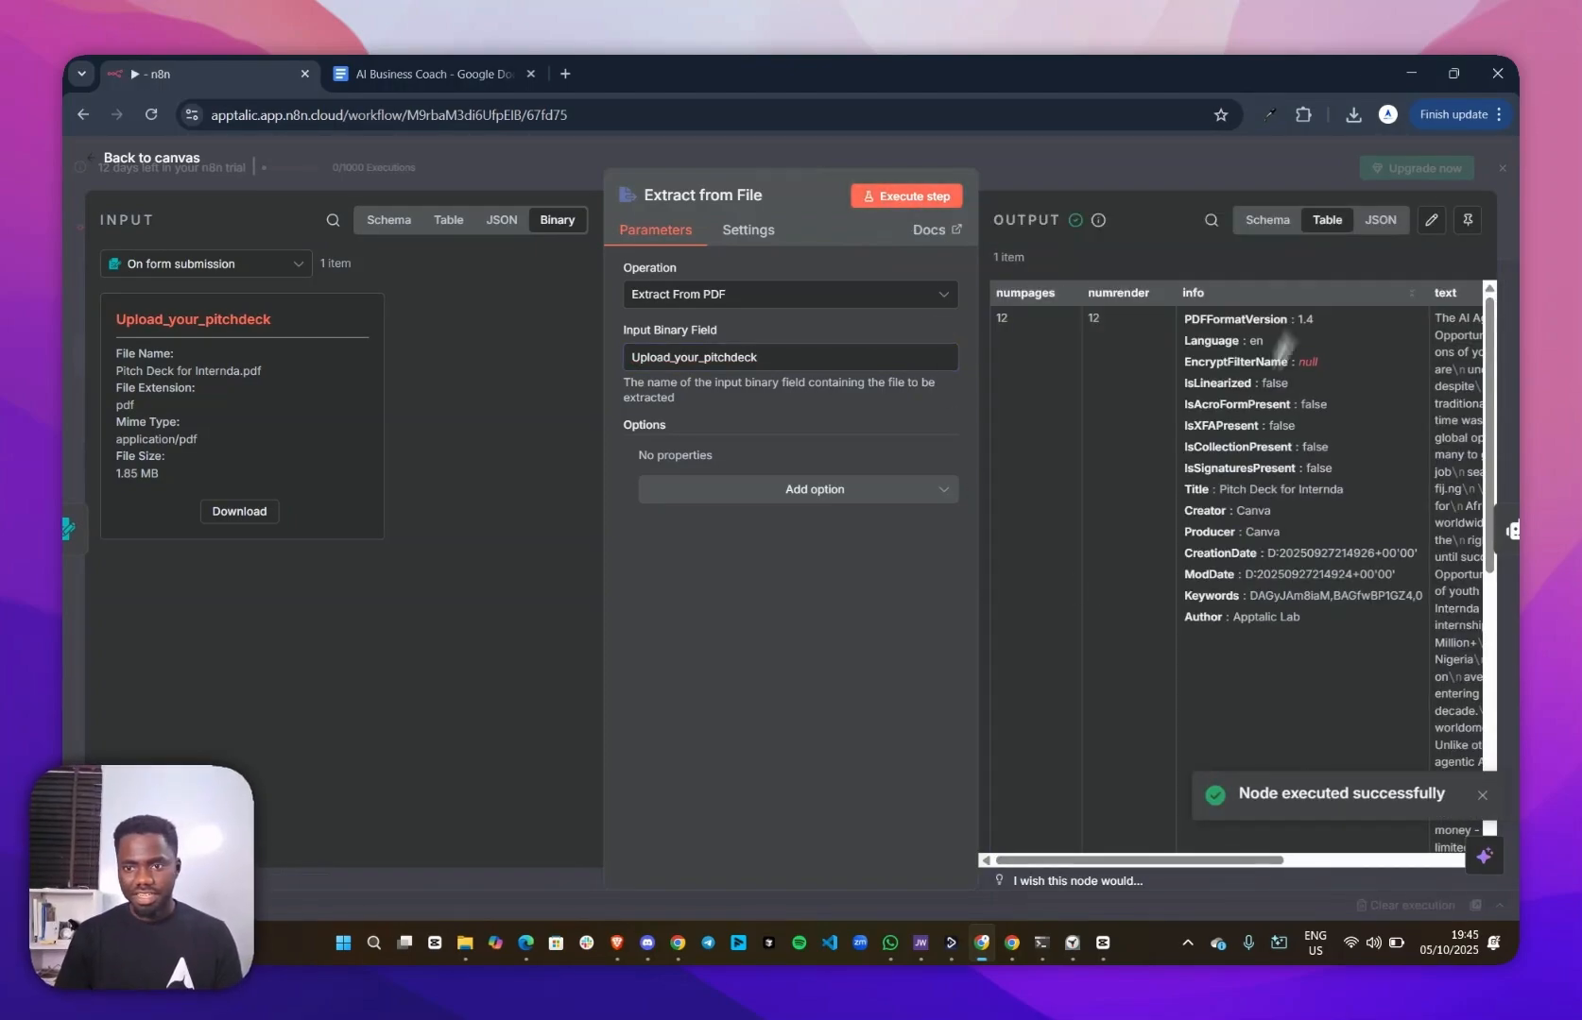
drag(1184, 855, 1374, 828)
scroll(1196, 471, down, 5)
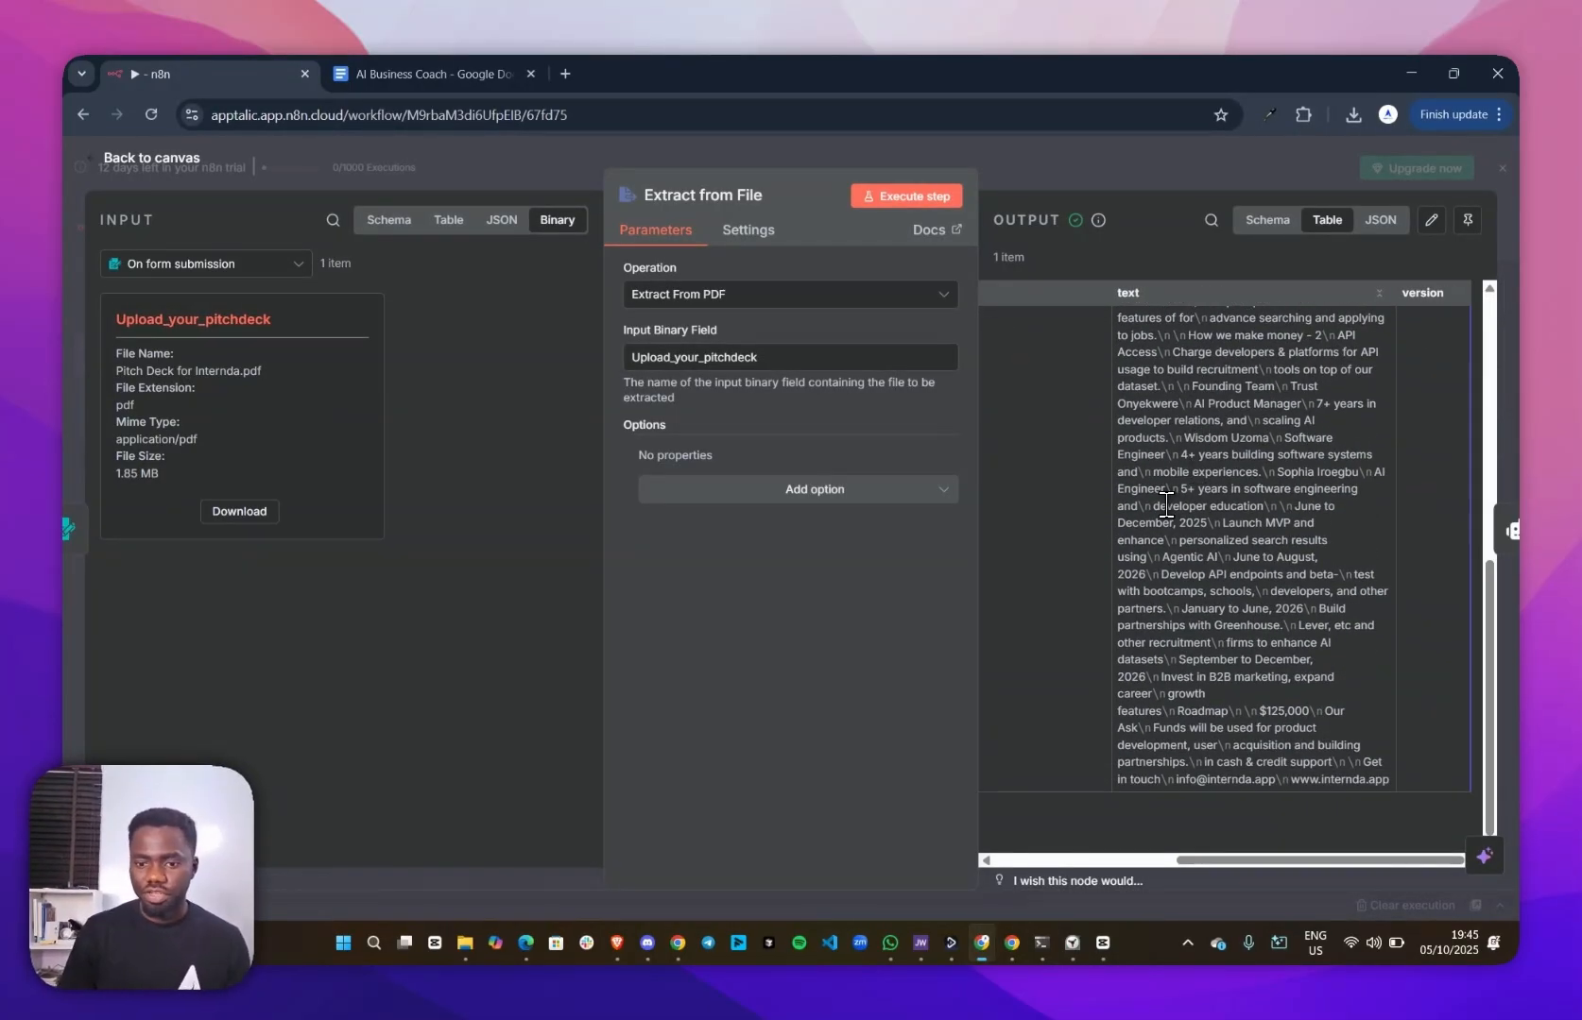
scroll(1176, 501, up, 5)
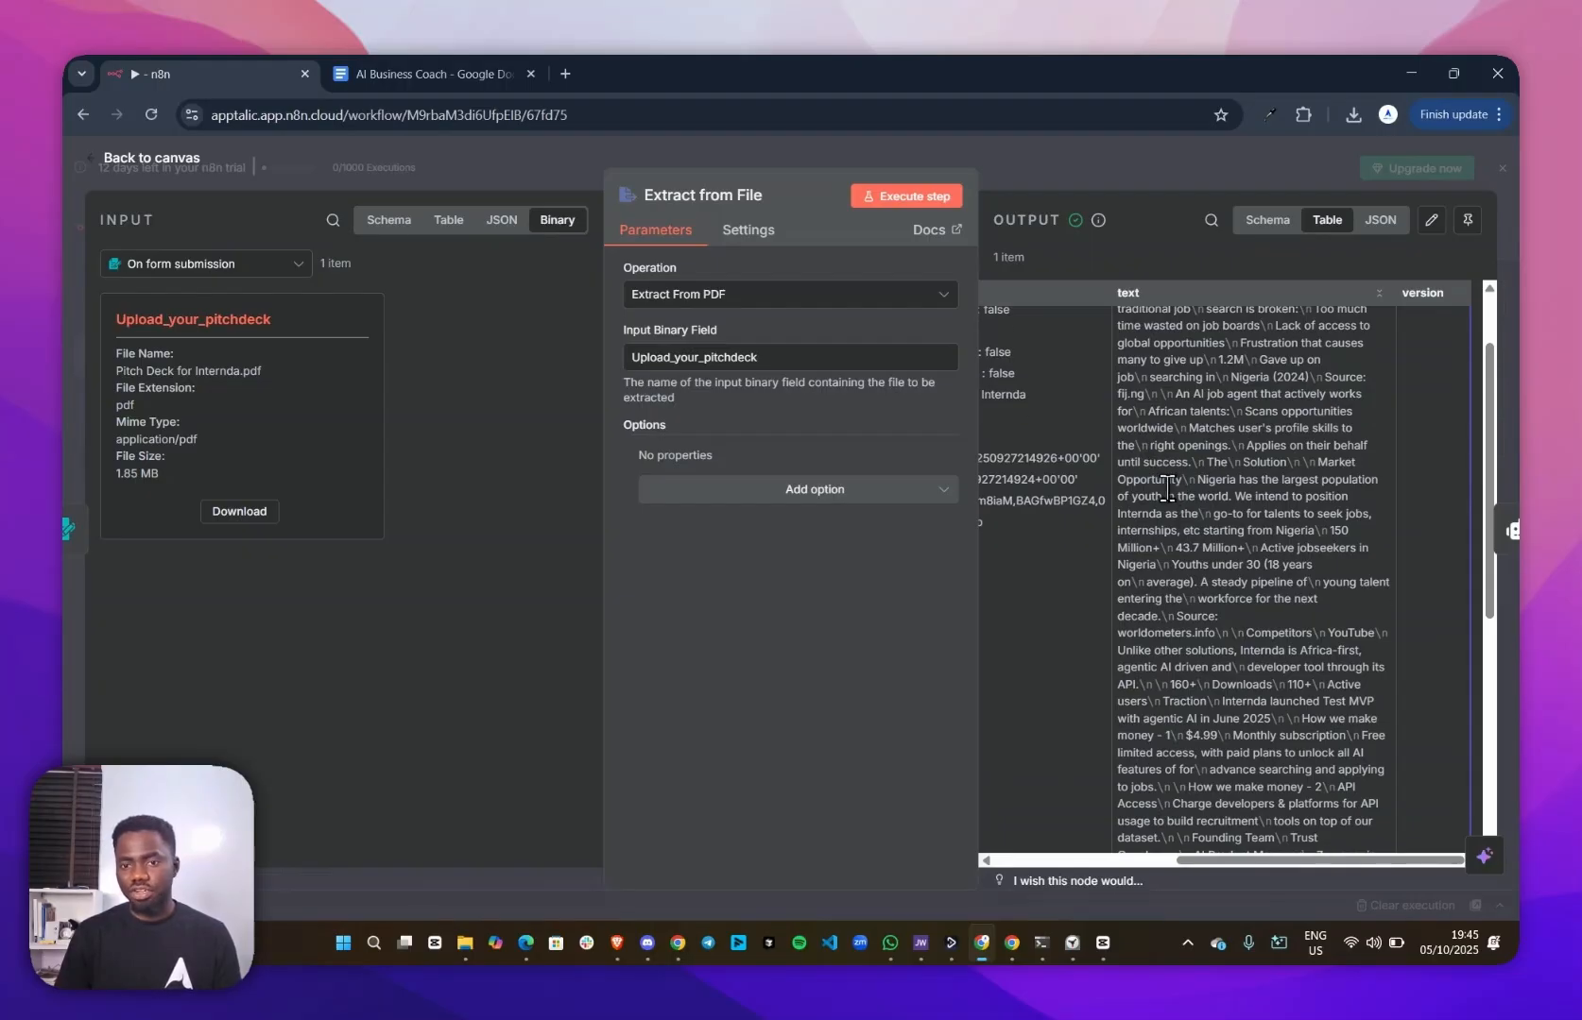
scroll(1181, 486, up, 1)
scroll(1181, 485, up, 1)
click(1077, 177)
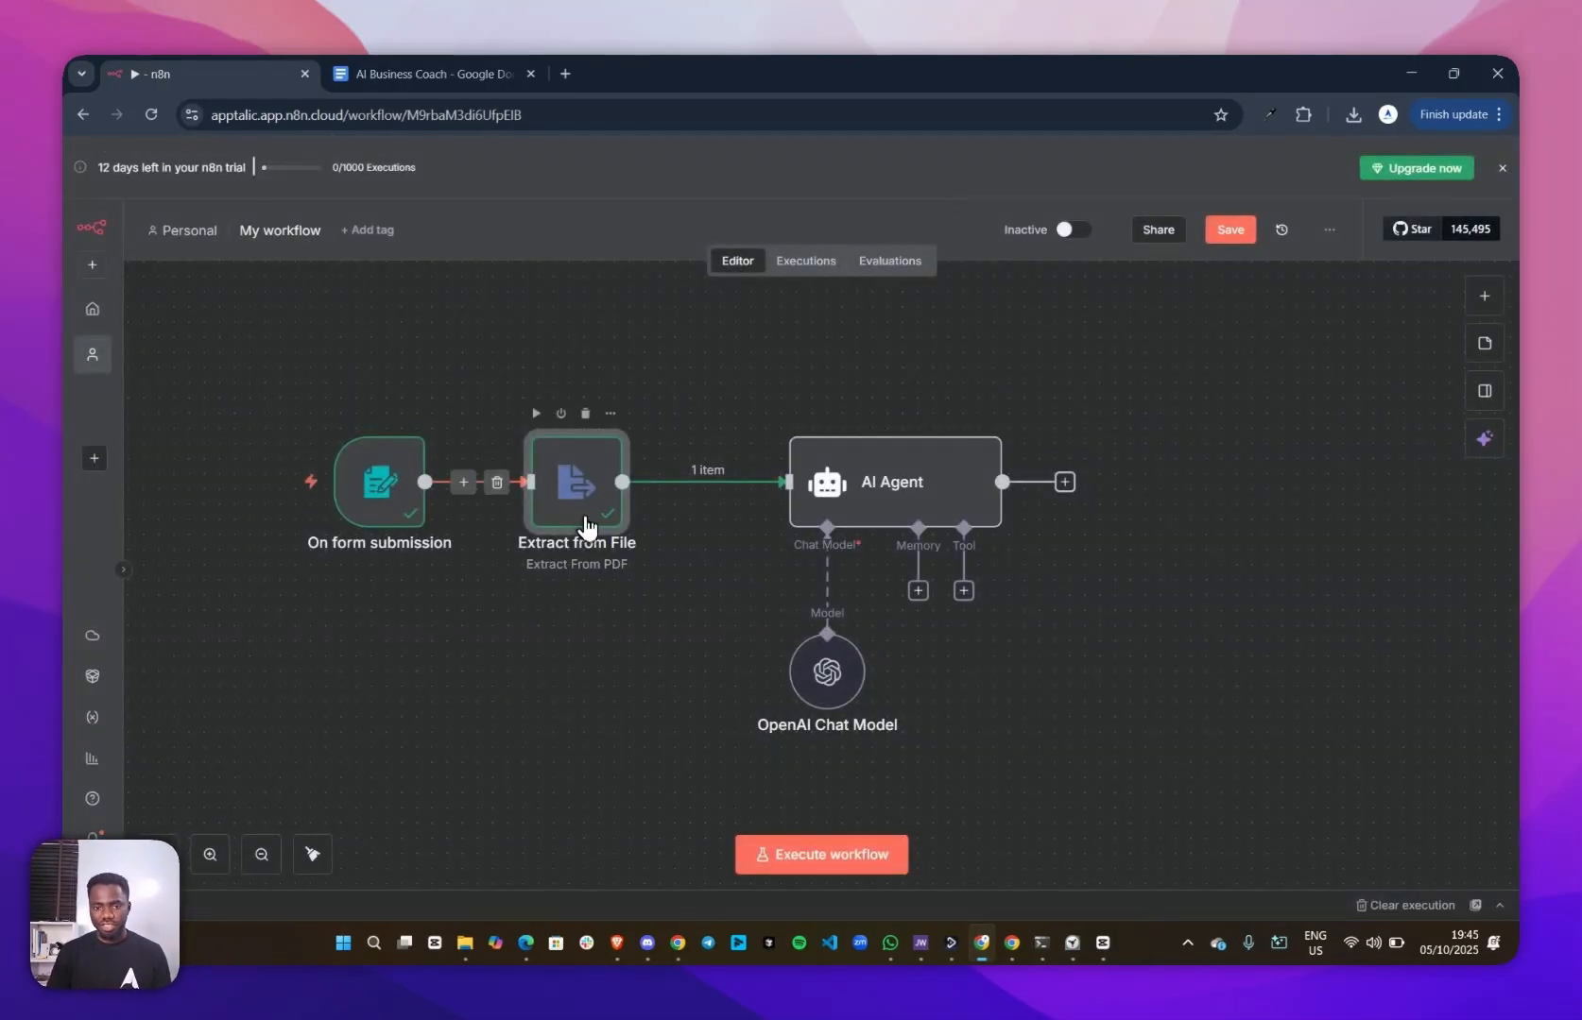
Replace the Upload your pitchdeck[0] expression in the AI Agent's prompt with the text field from Extract from File, {{ $json.text }}
double_click(861, 478)
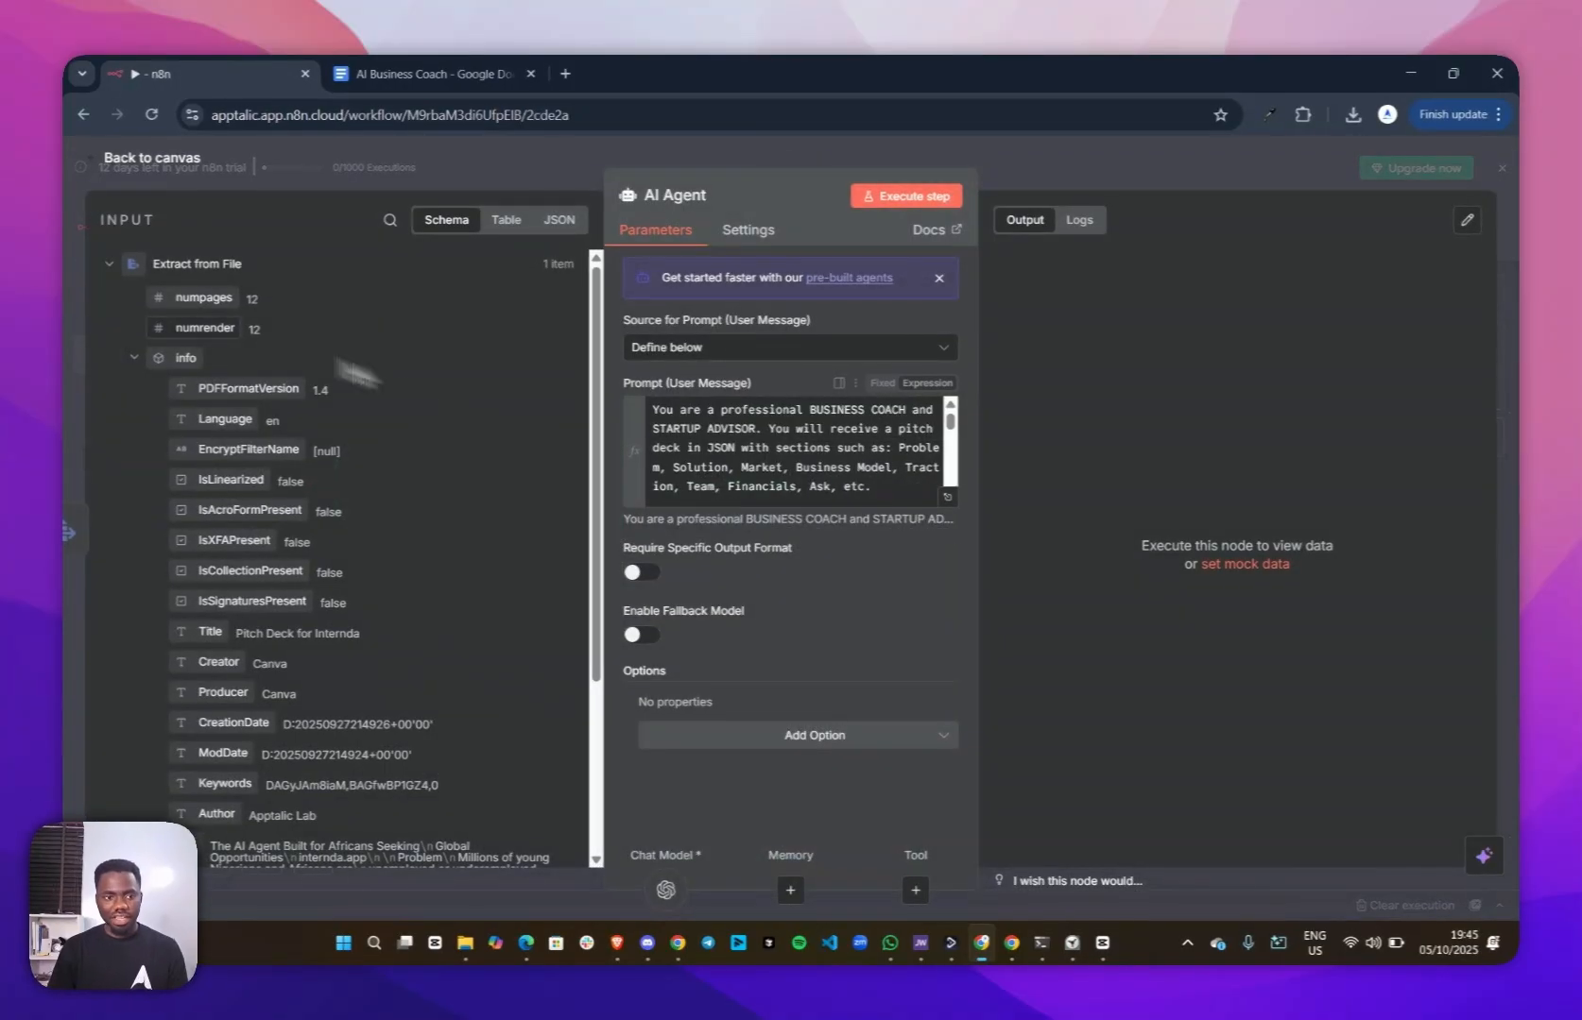
scroll(167, 382, down, 3)
scroll(771, 436, down, 3)
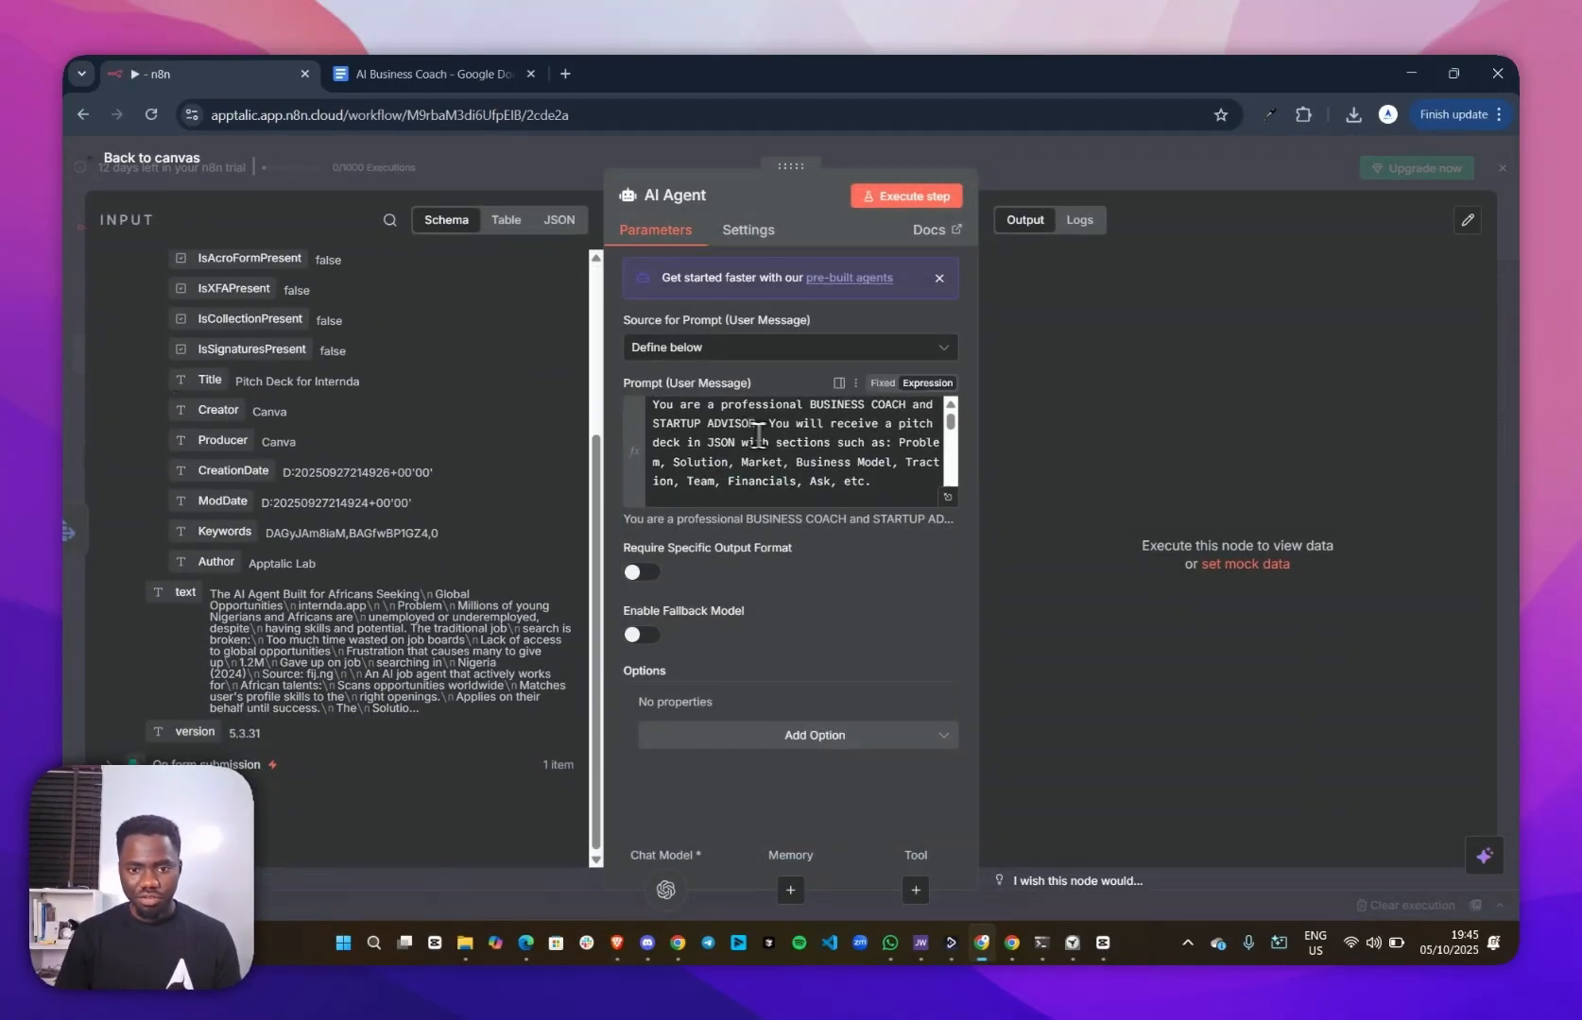
drag(756, 449, 772, 436)
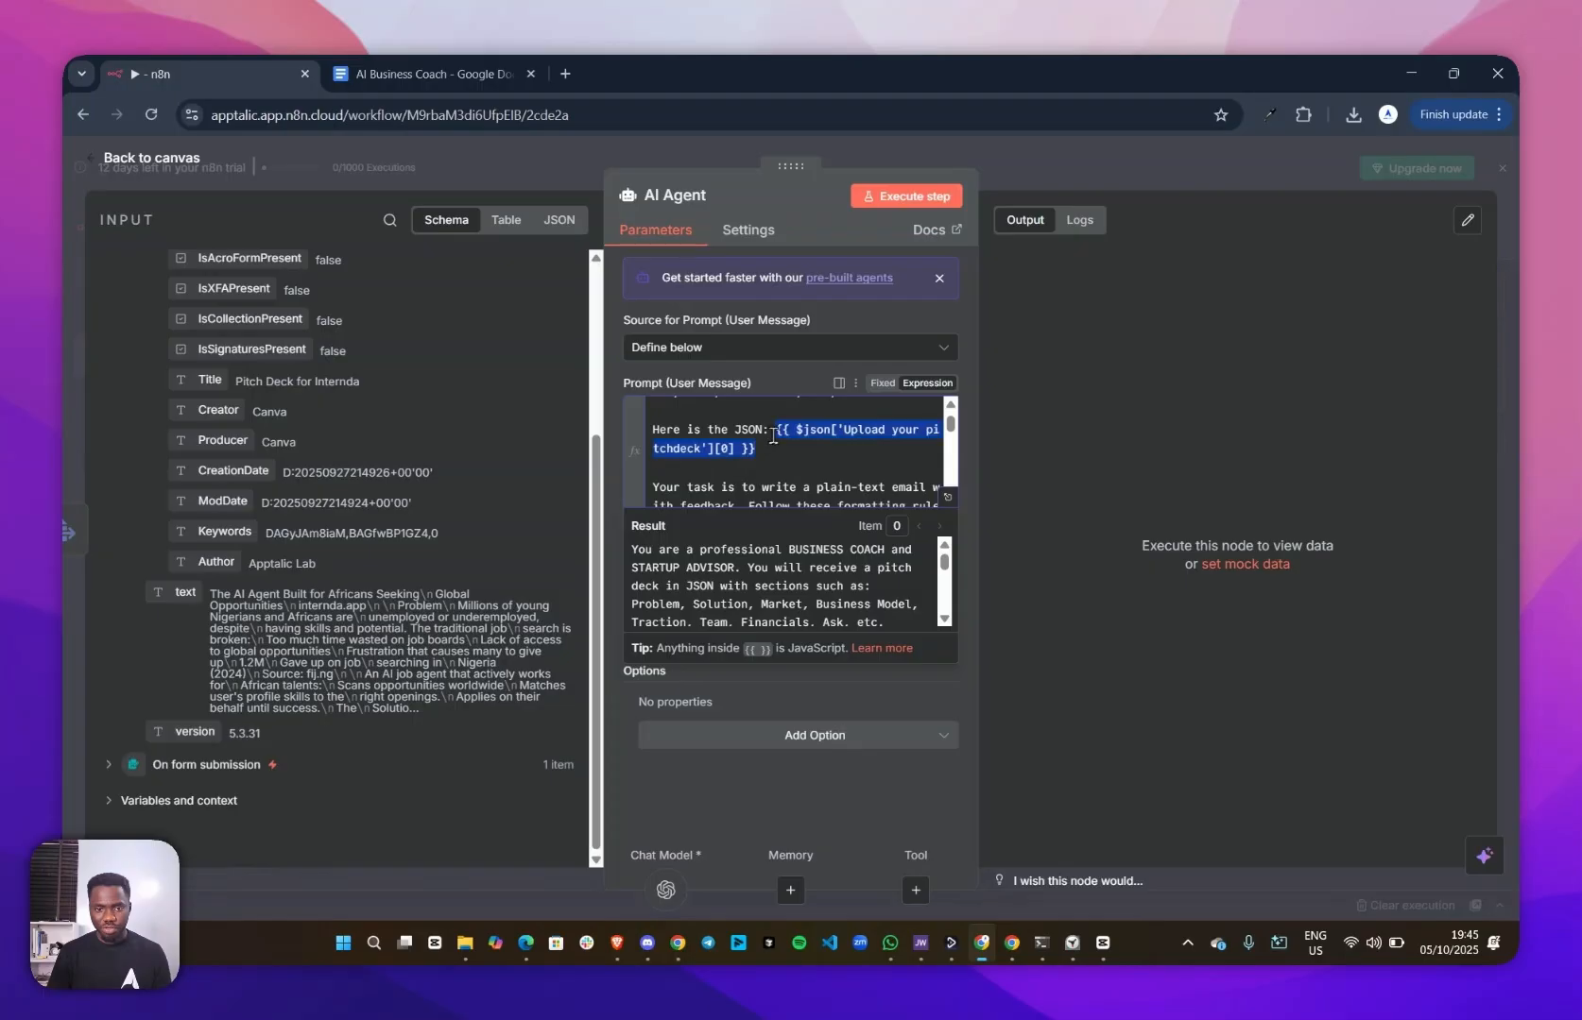
key(BackSpace)
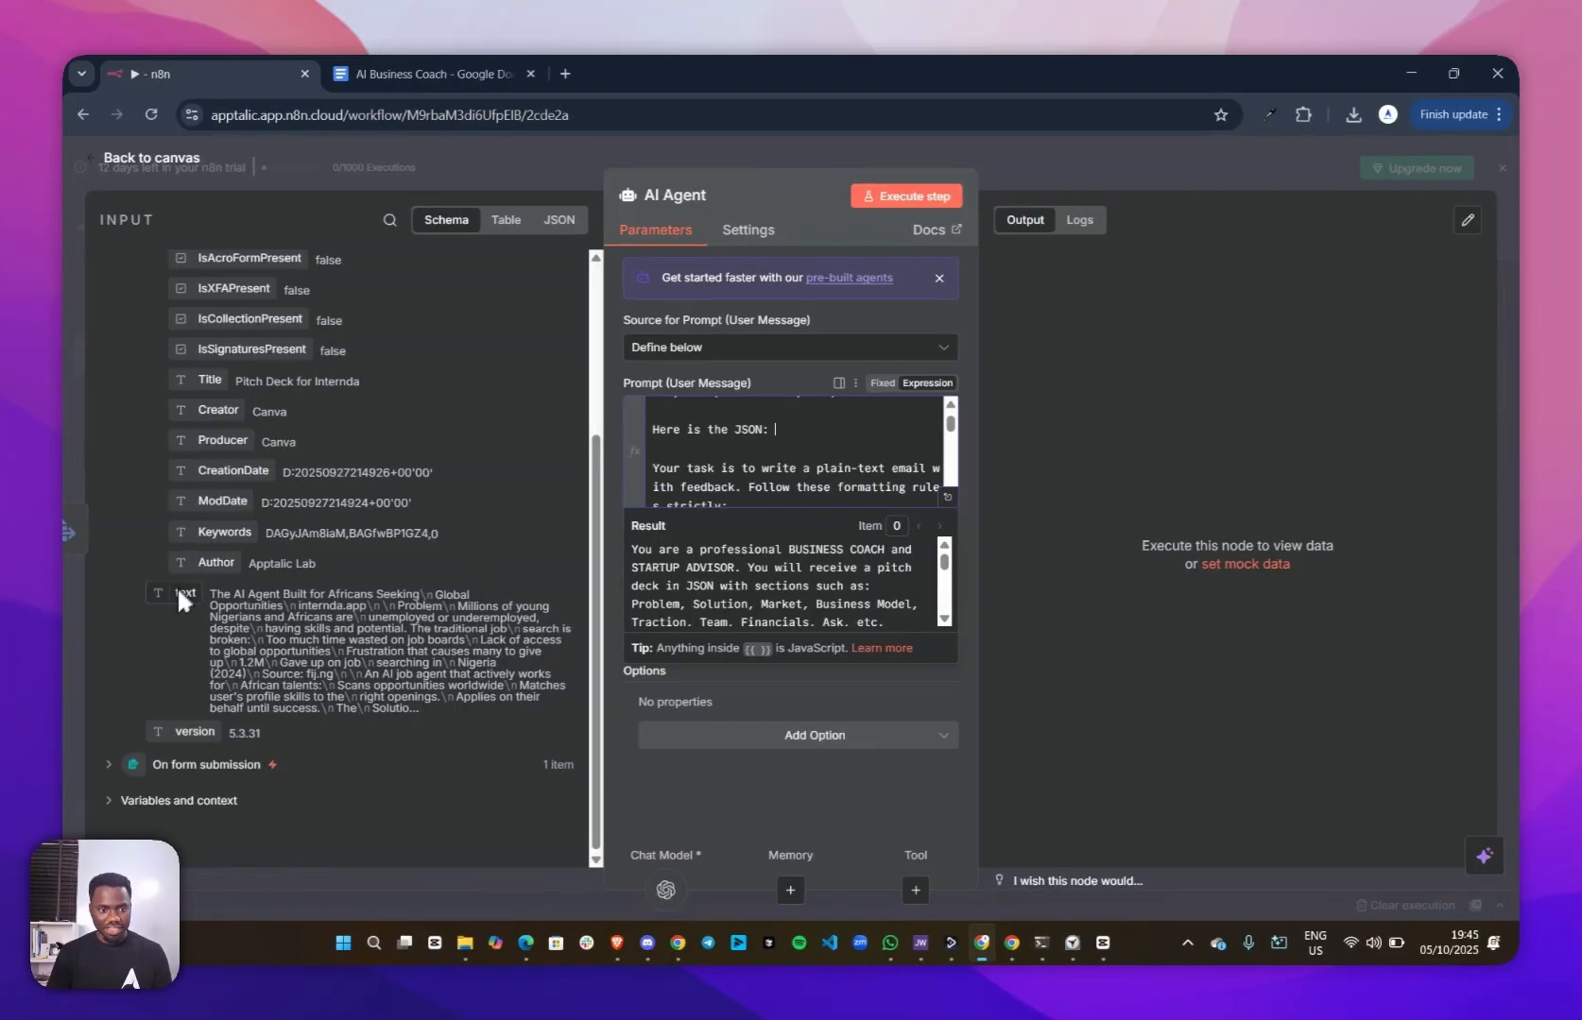
drag(174, 599, 803, 428)
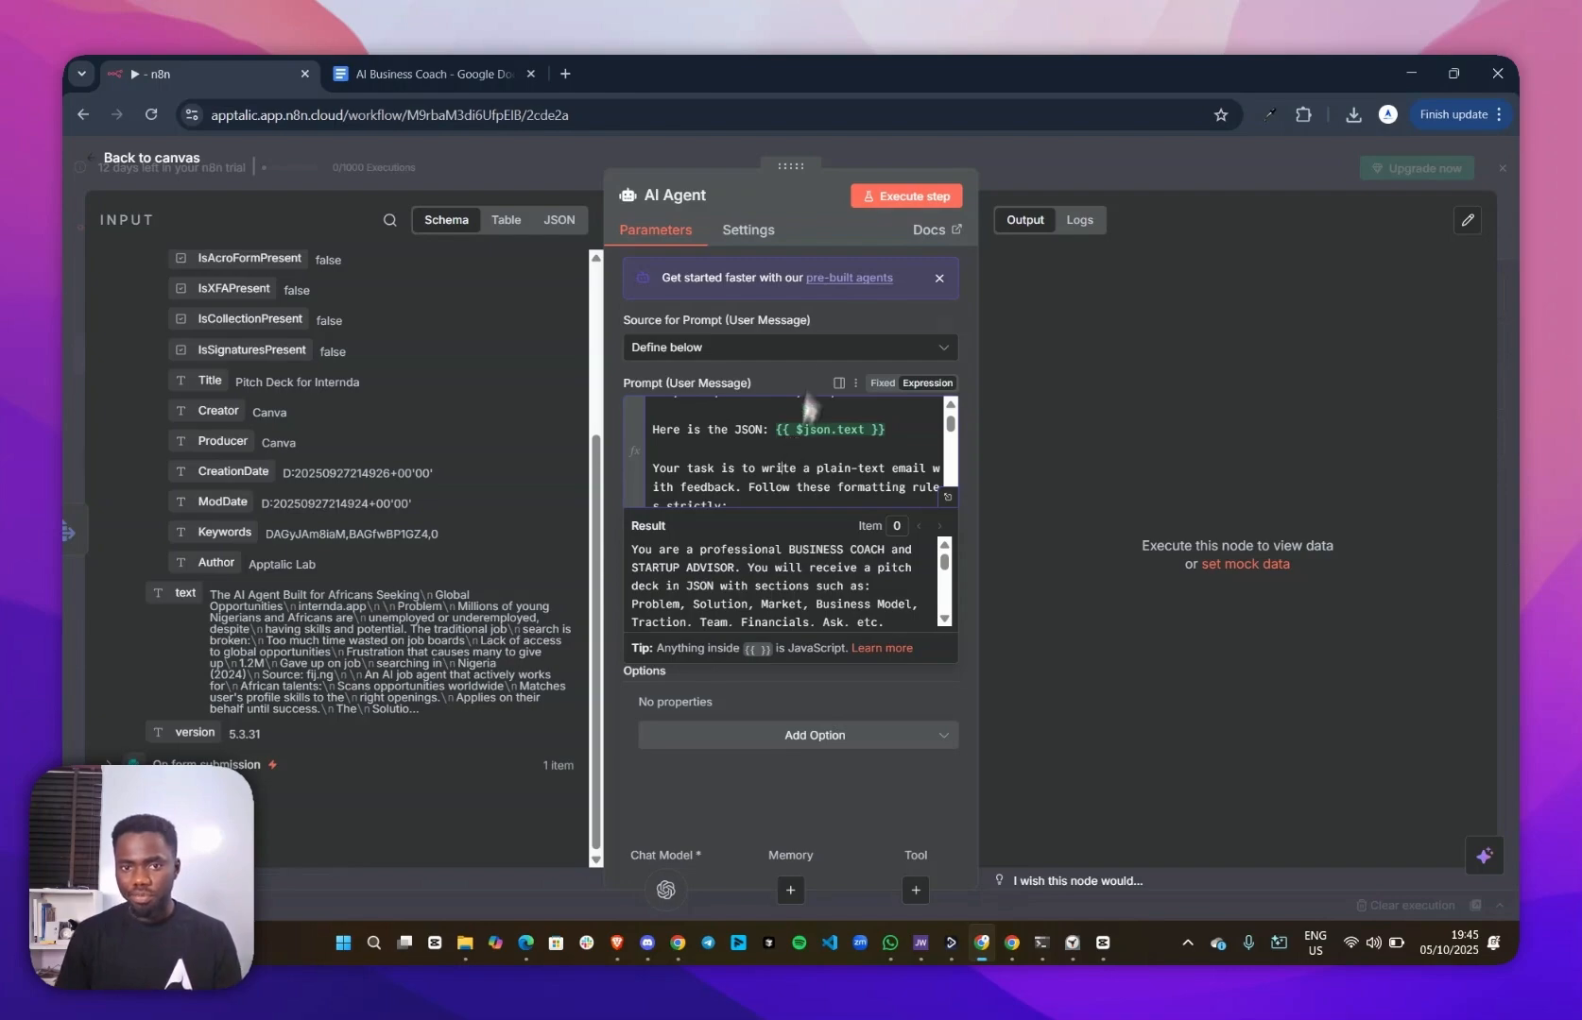
Run the AI Agent node on the extracted pitch deck text and review the feedback email it writes
click(891, 195)
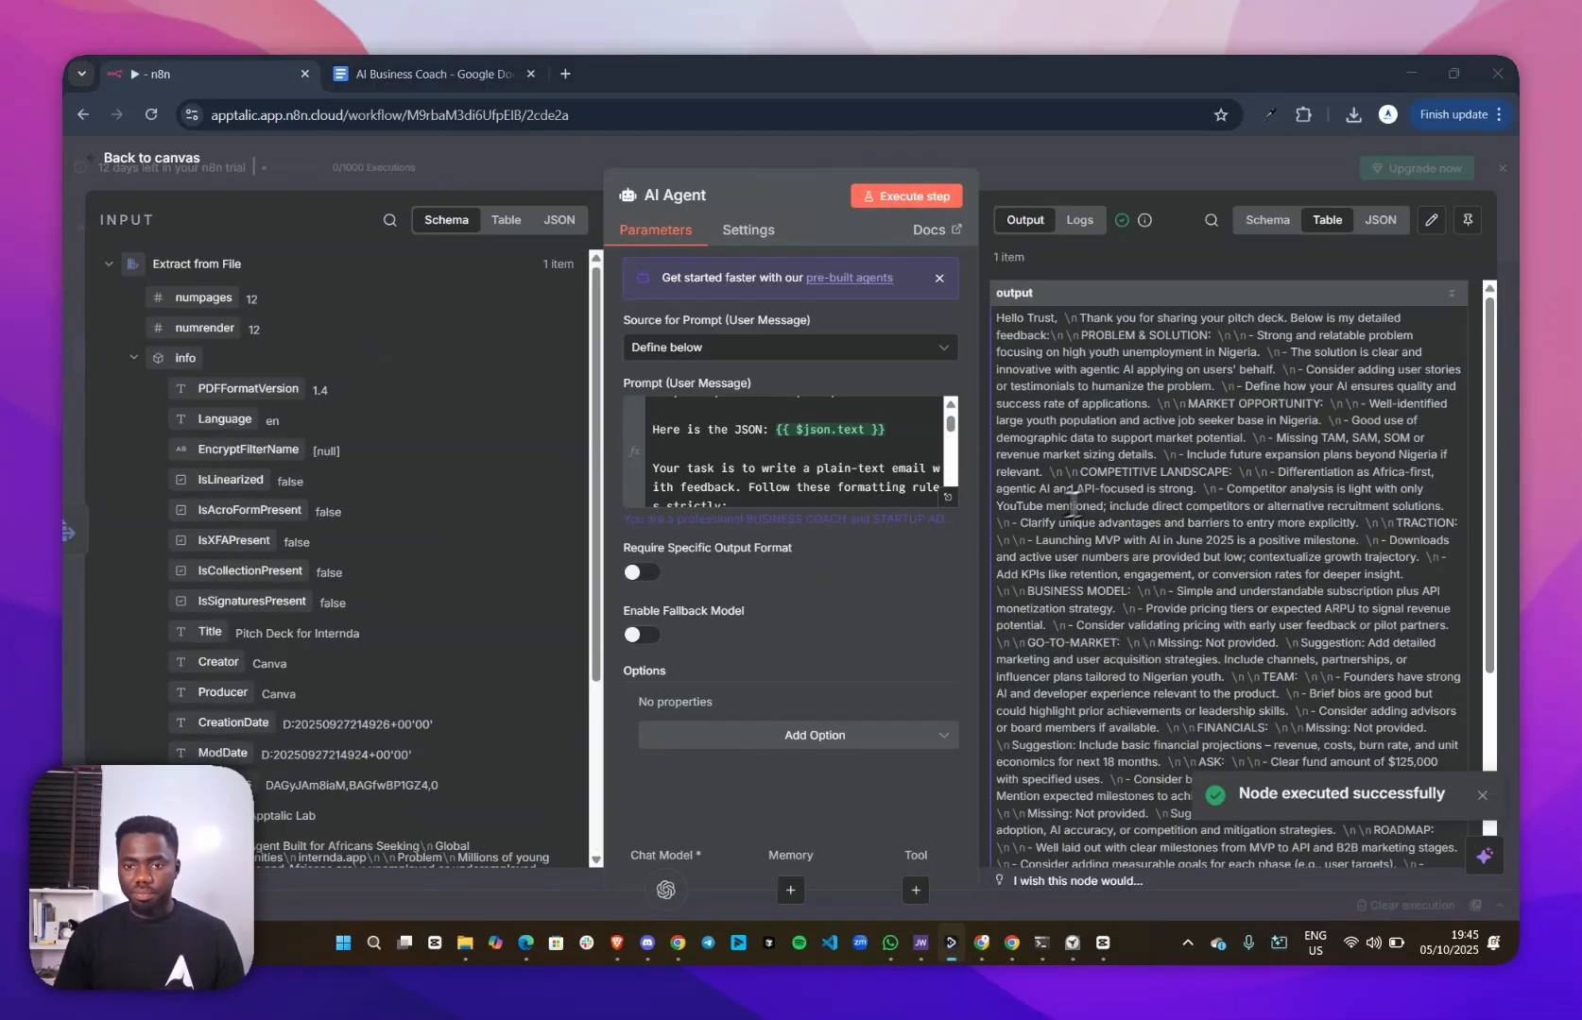
scroll(1084, 510, down, 3)
scroll(1084, 502, up, 3)
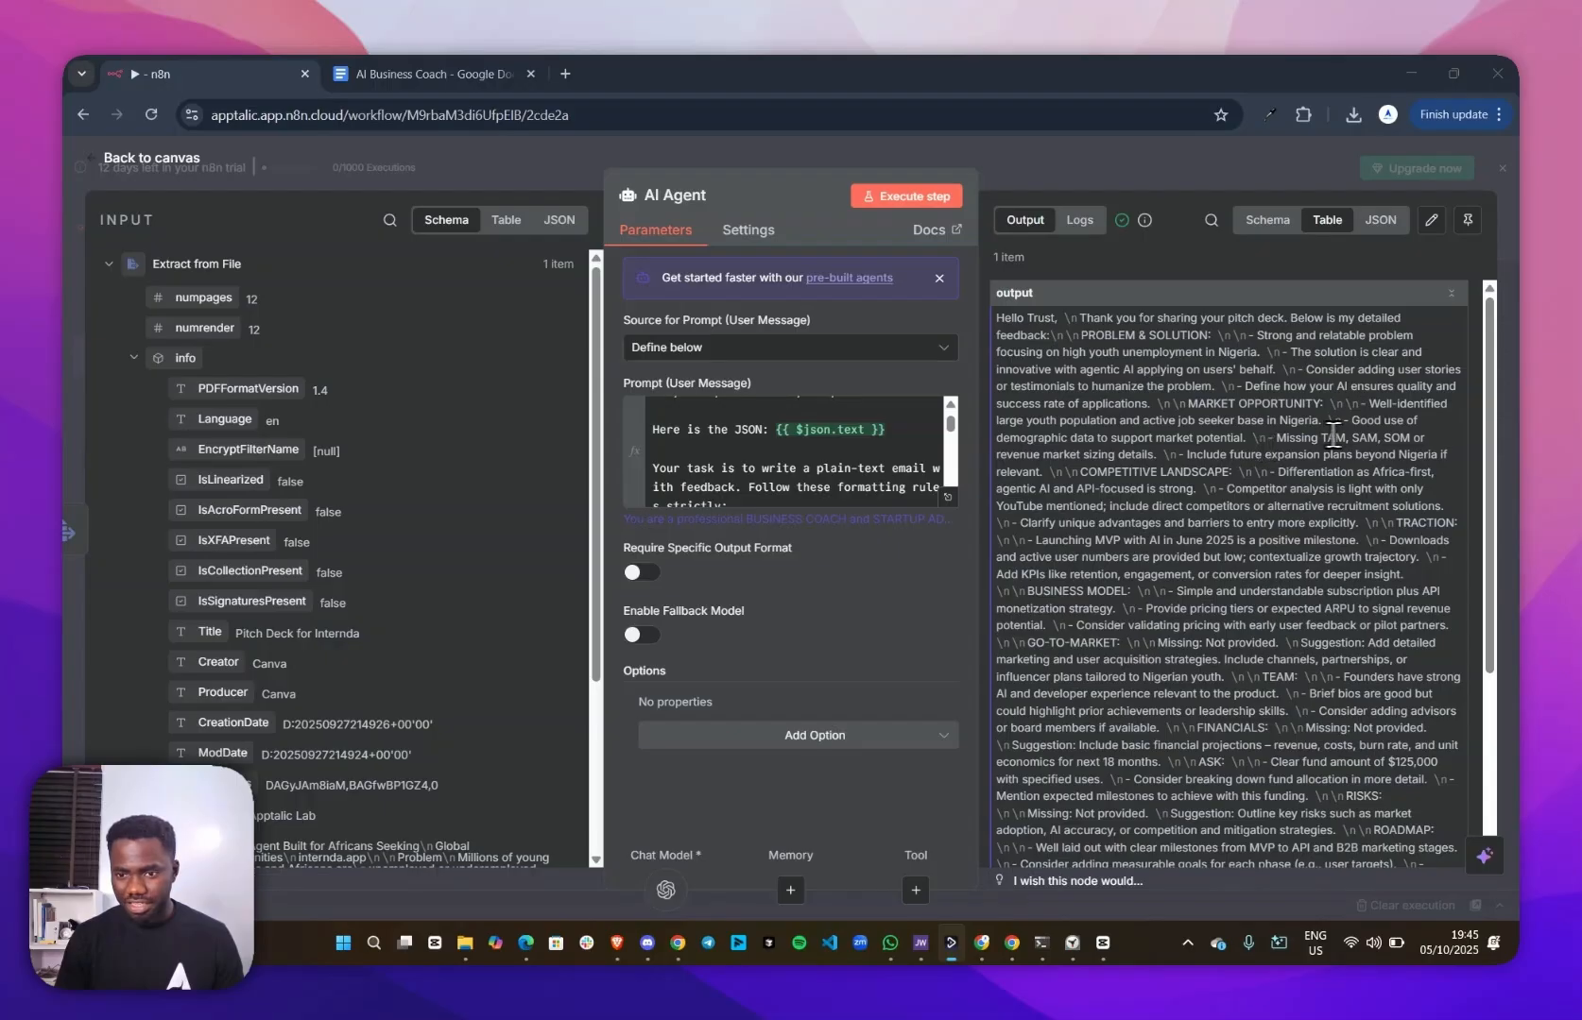
Read through the AI Agent's feedback email output, from the market opportunity remarks down to the funding suggestions and closing tips
drag(1280, 442, 1353, 427)
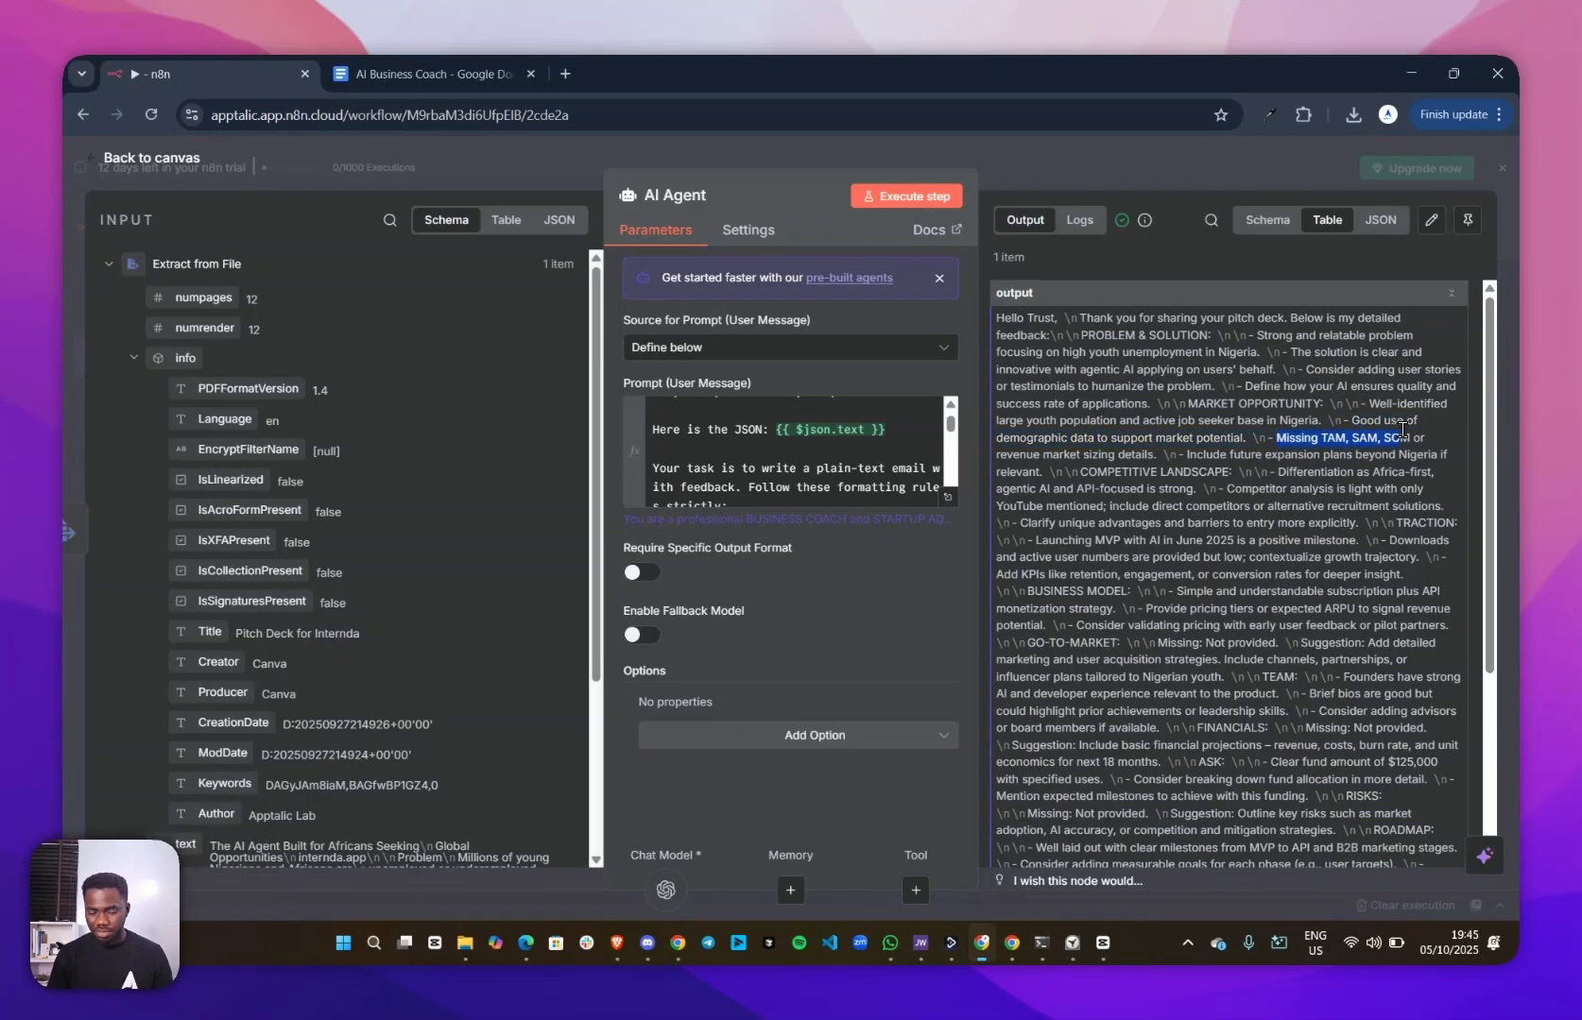
scroll(1153, 553, down, 1)
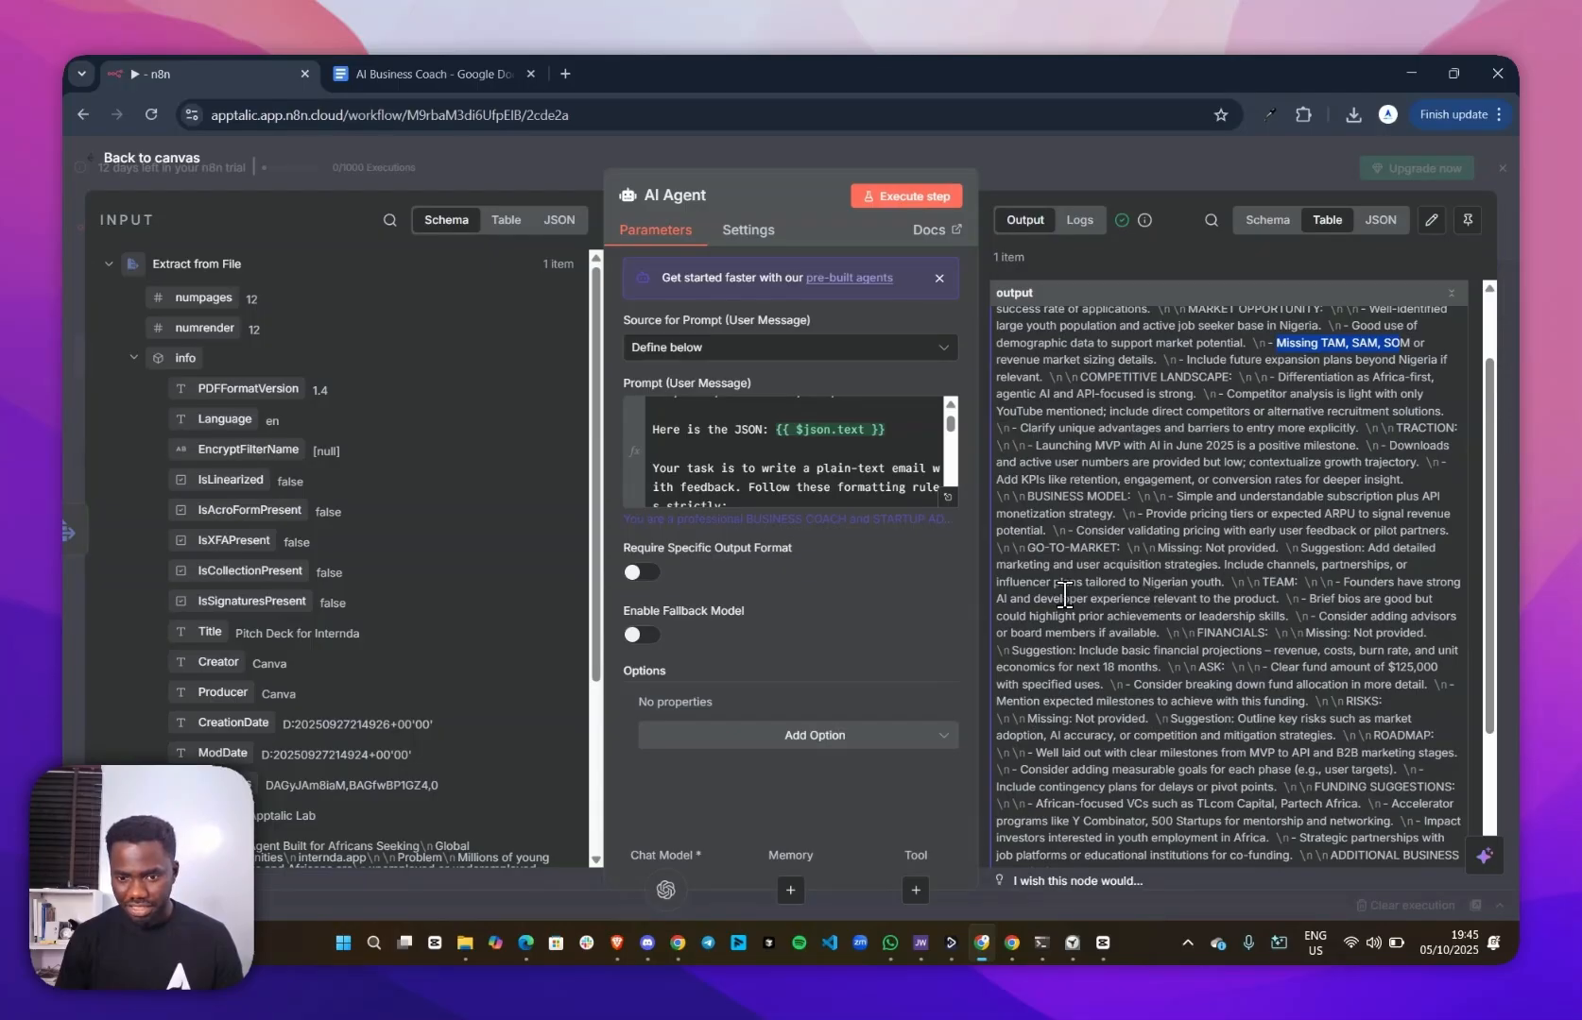
click(1282, 598)
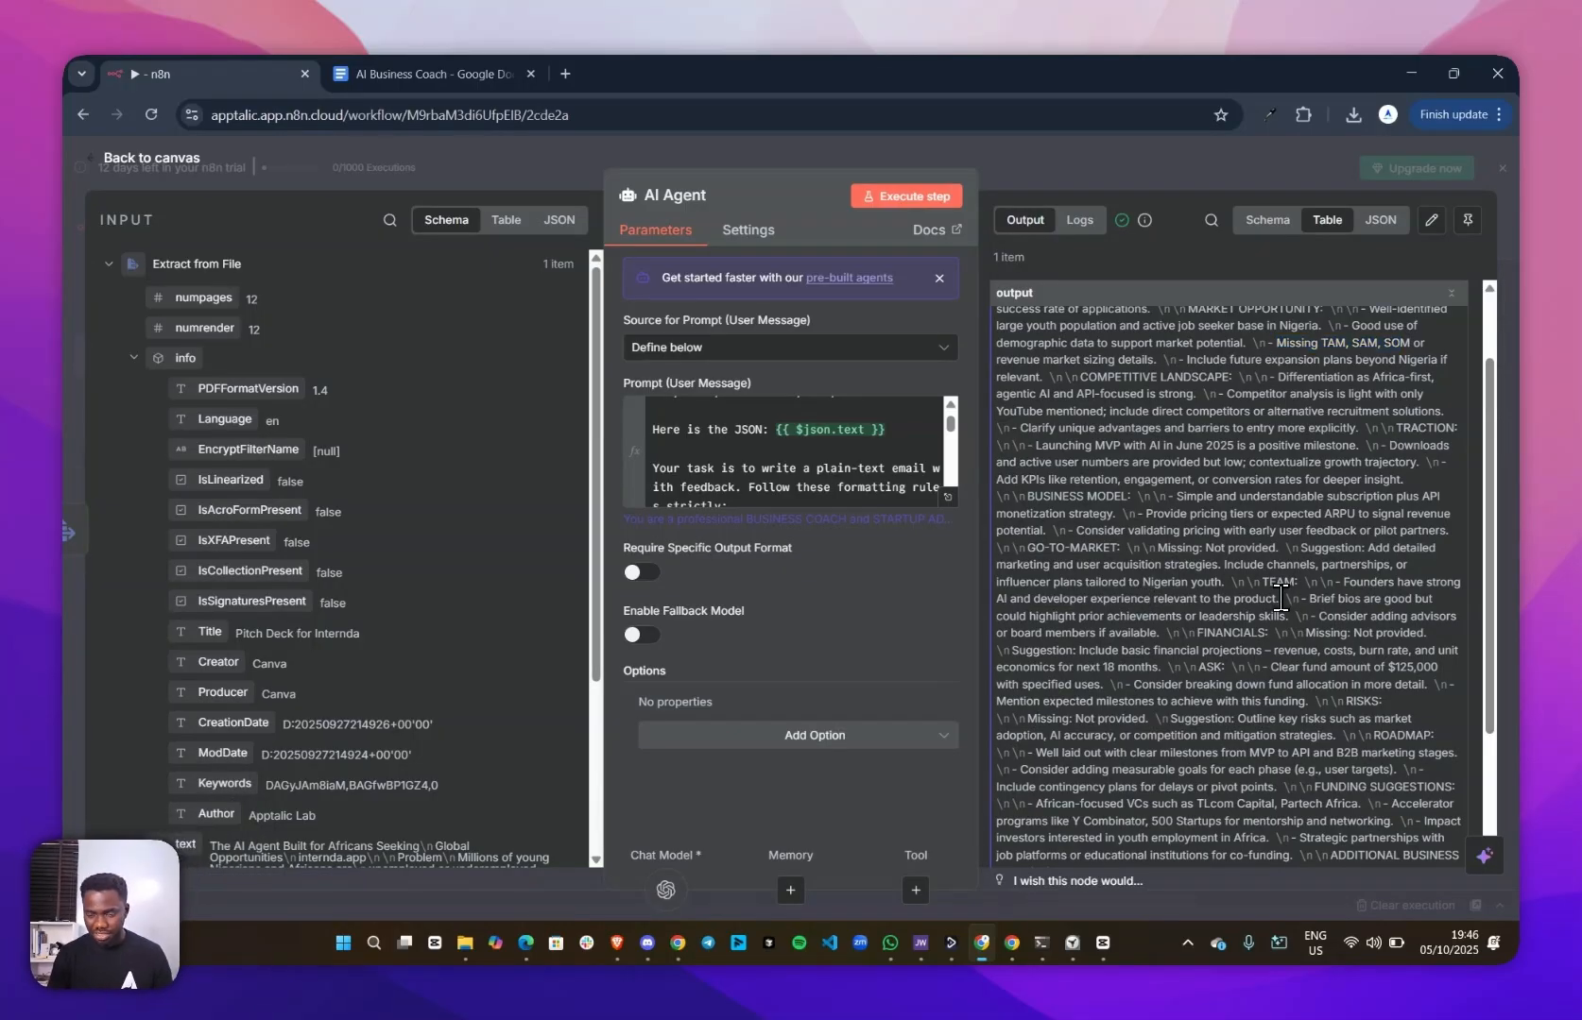
scroll(1116, 639, down, 2)
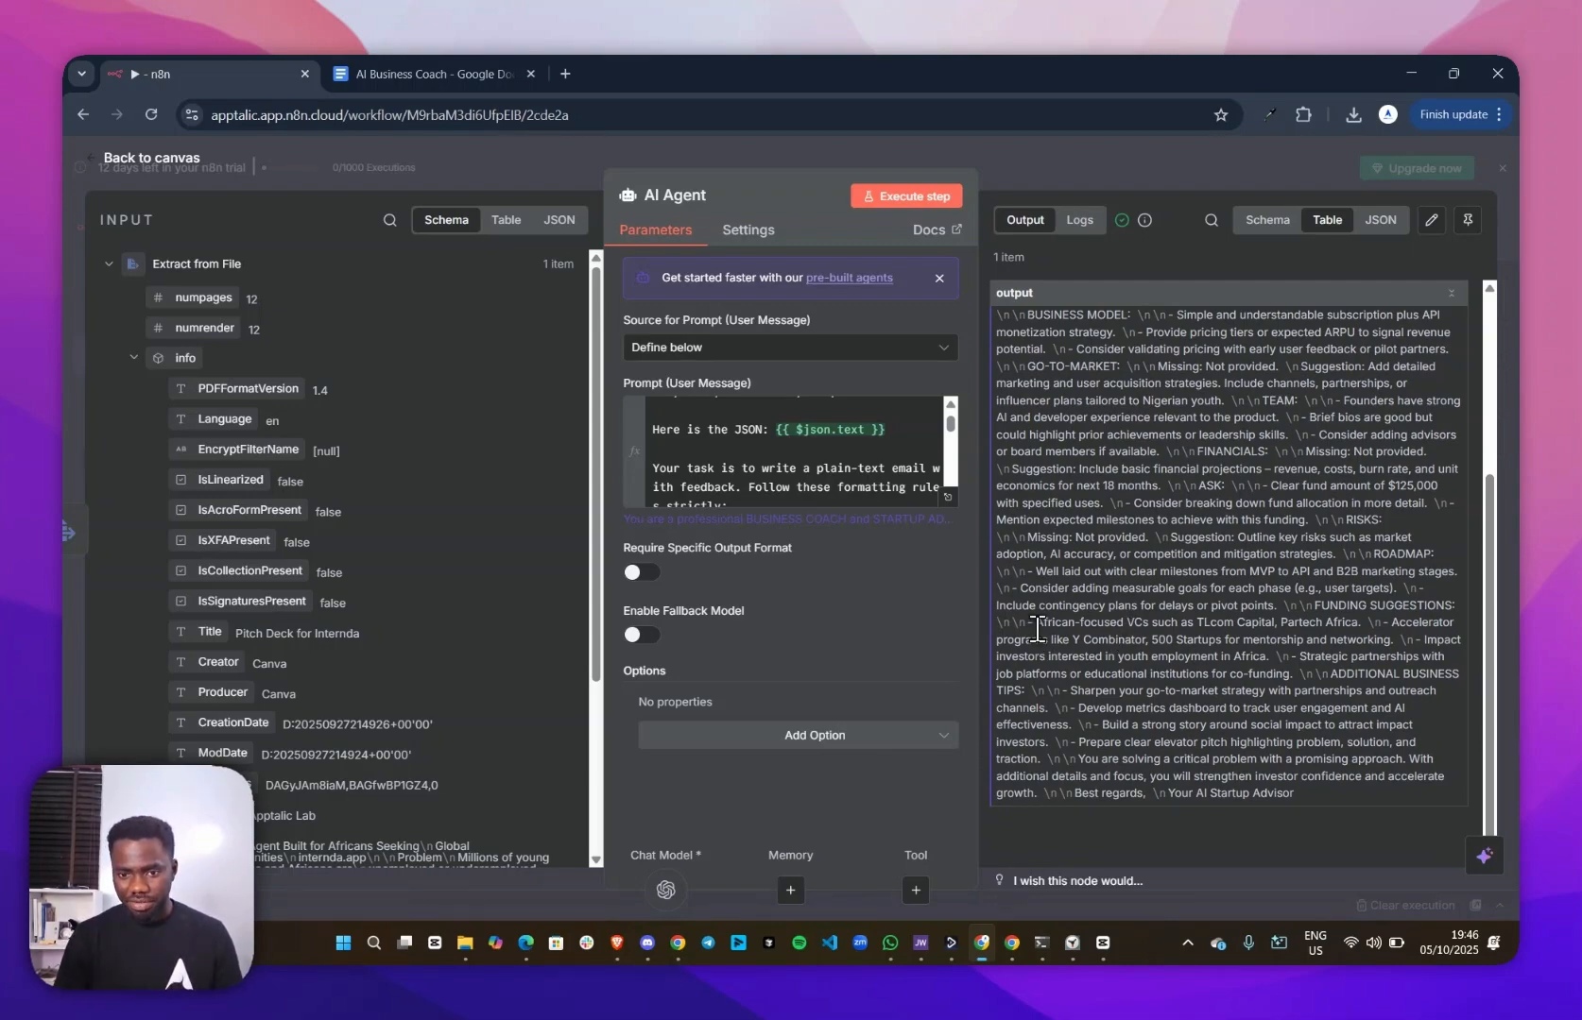
drag(1036, 623, 1183, 621)
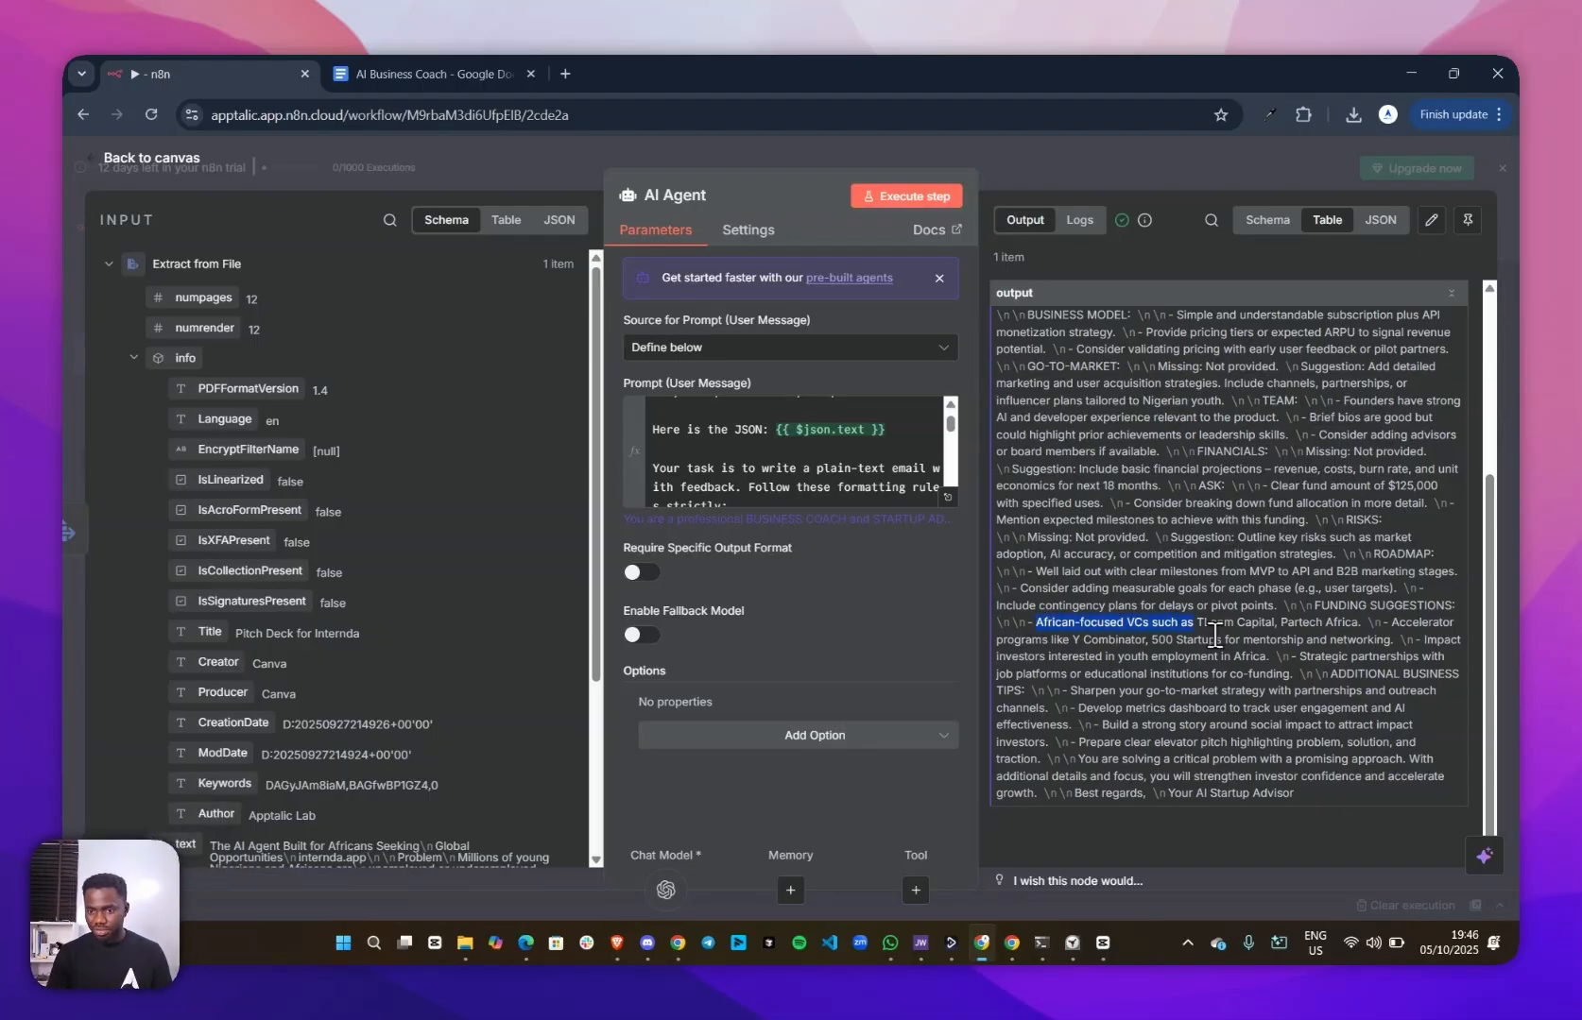
scroll(1212, 577, up, 3)
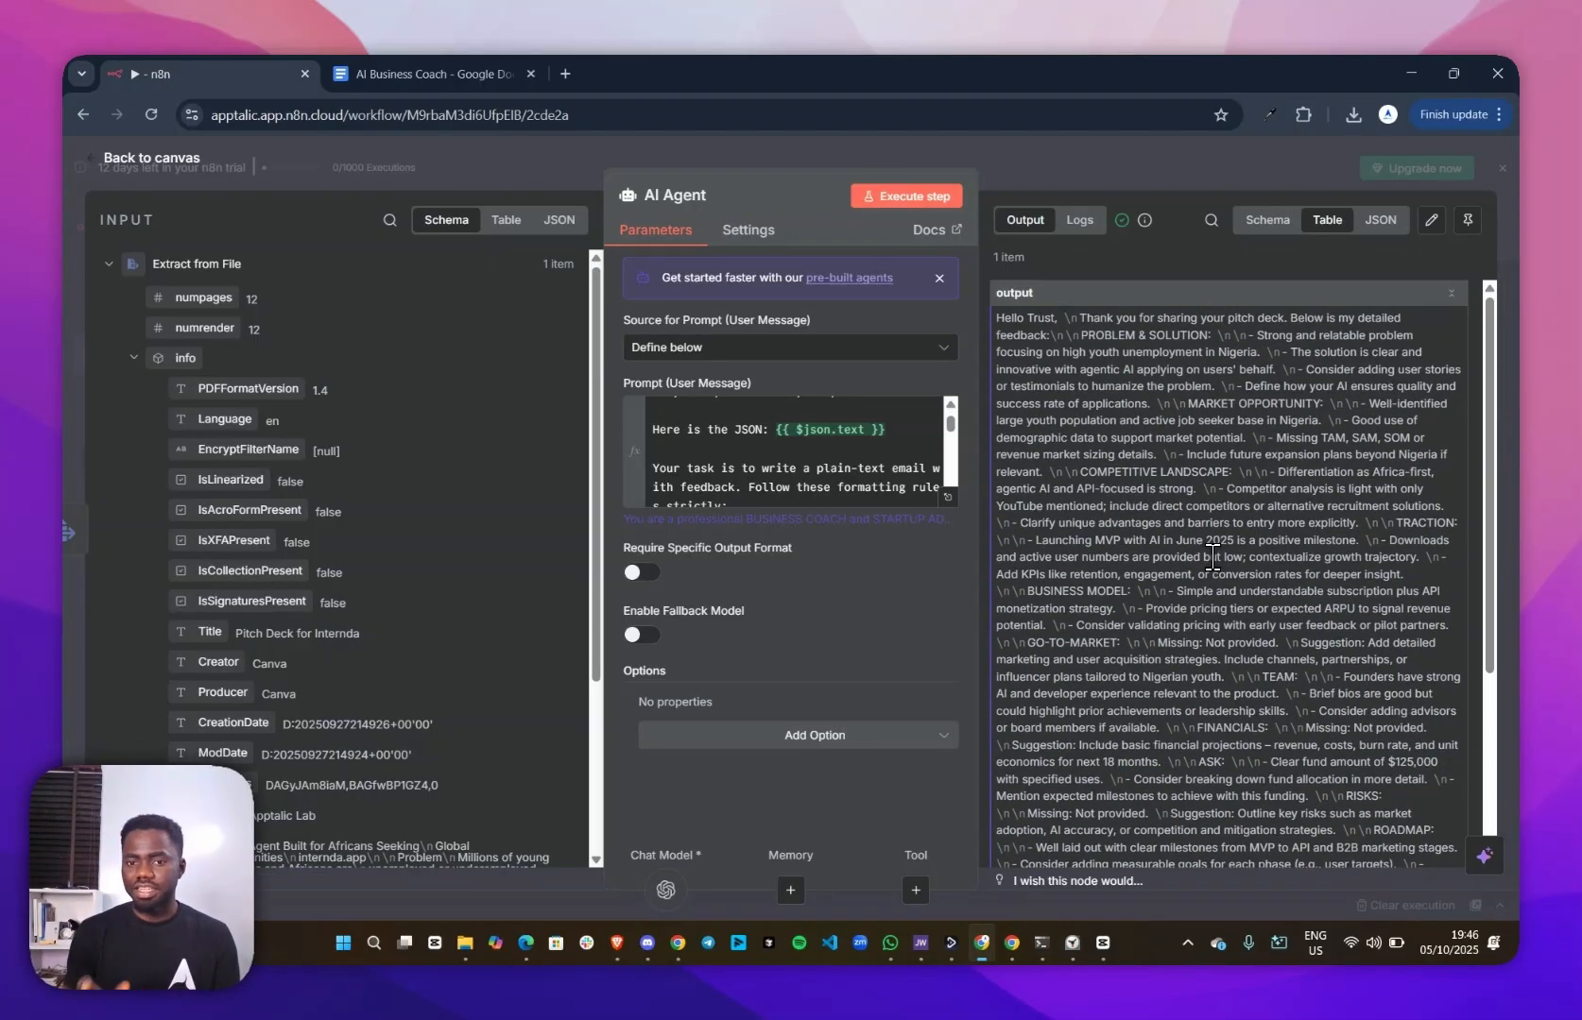